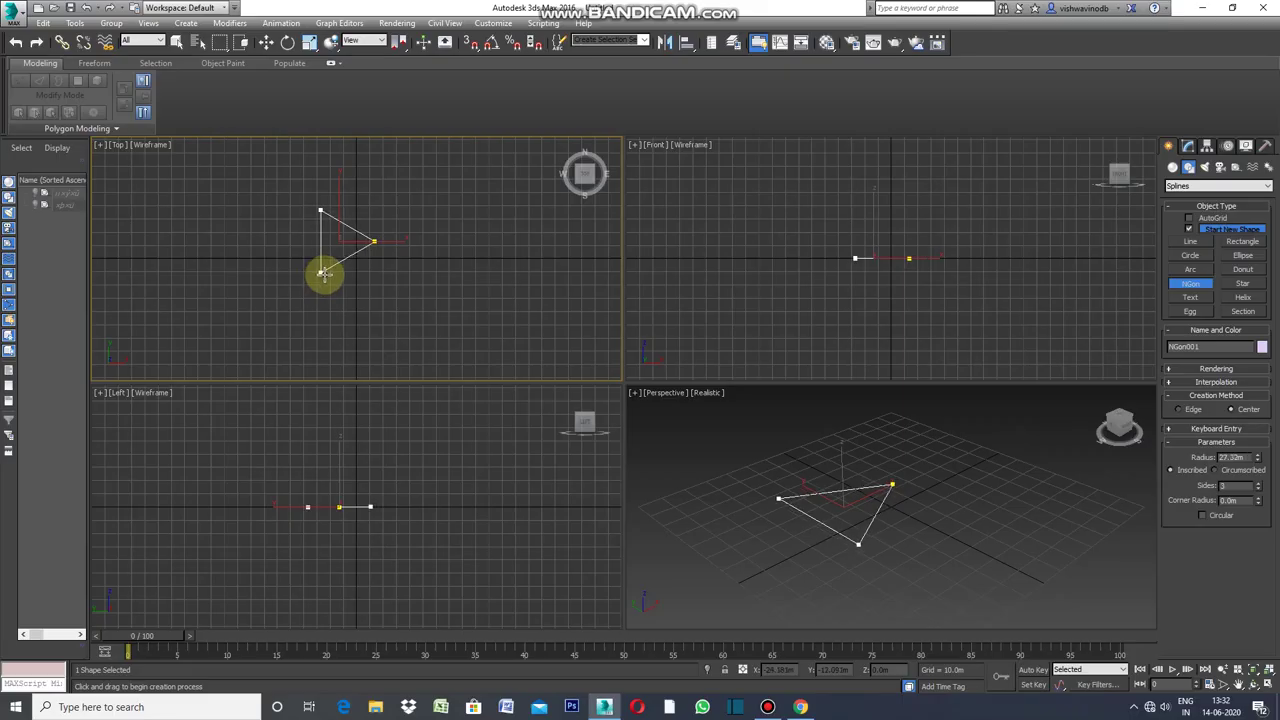
Draw a three-sided NGon triangle, NGon001, with a 27.32m radius in the Top viewport.
{"action": "left_click_drag", "start_coordinate": [324, 274], "coordinate": [324, 274]}
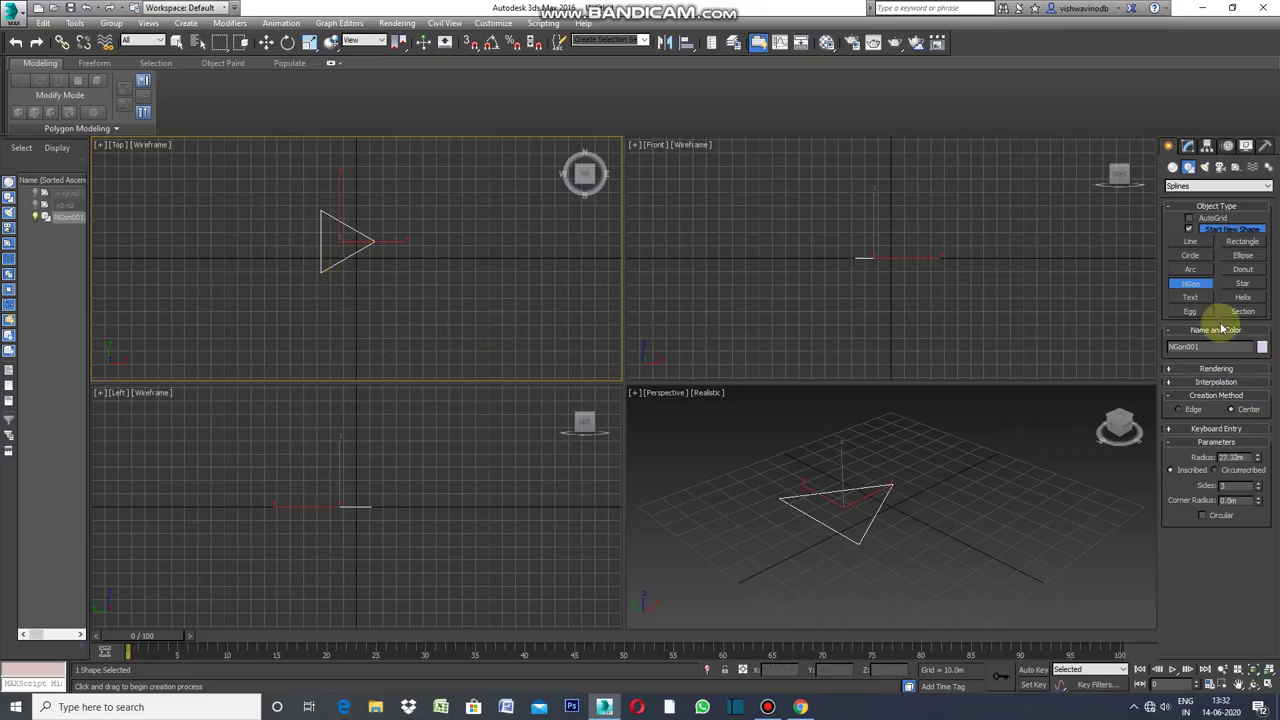
Add an Edit Spline modifier to the NGon001 triangle.
{"action": "left_click", "coordinate": [1189, 148]}
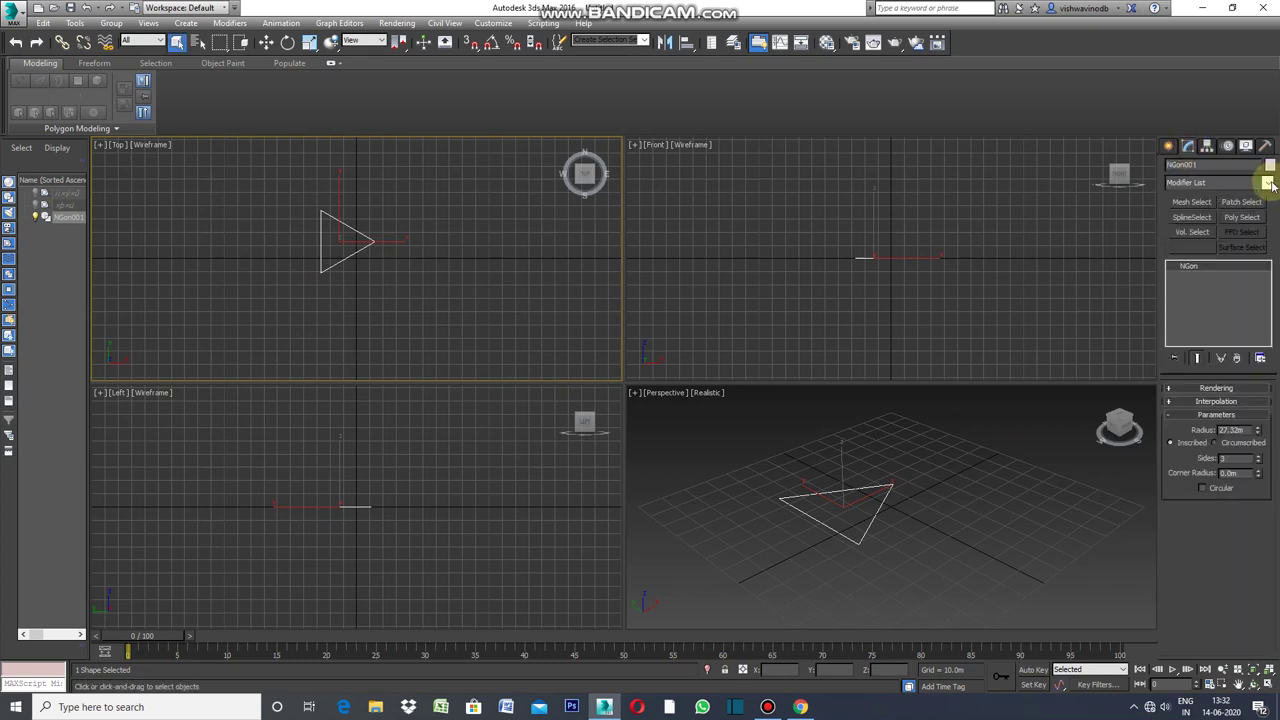
{"action": "left_click", "coordinate": [1268, 183]}
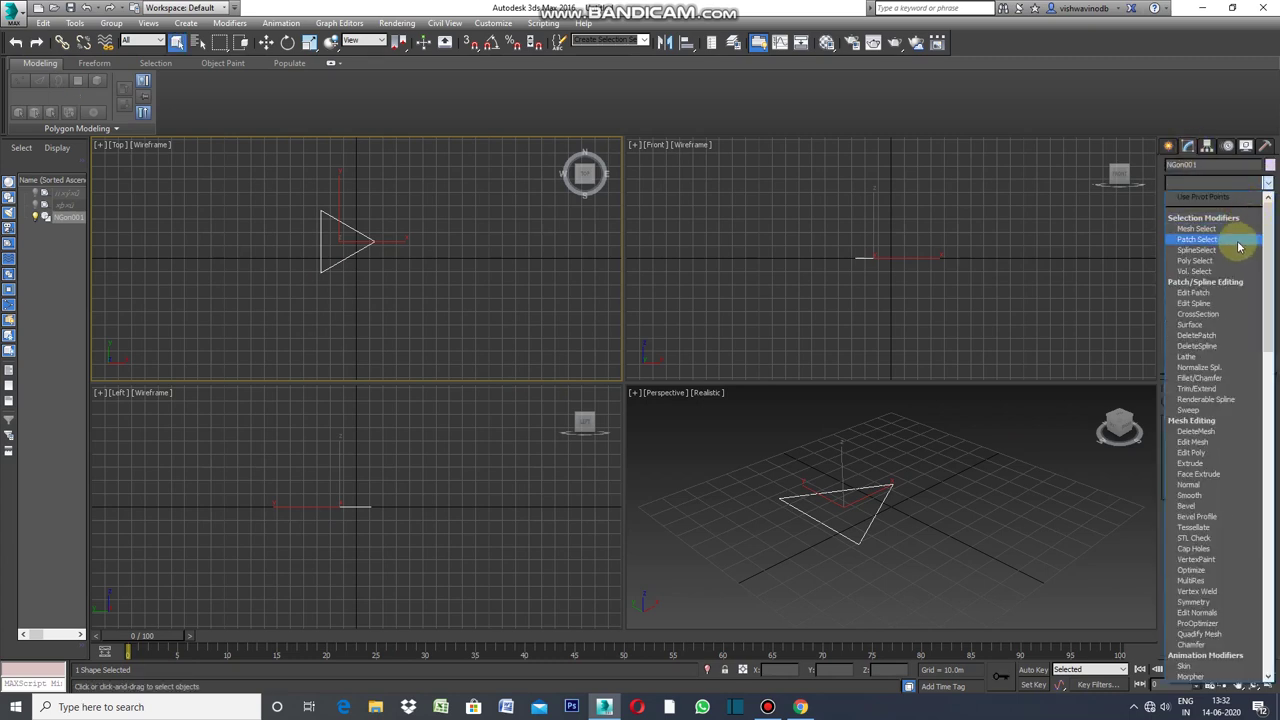
{"action": "left_click", "coordinate": [1208, 303]}
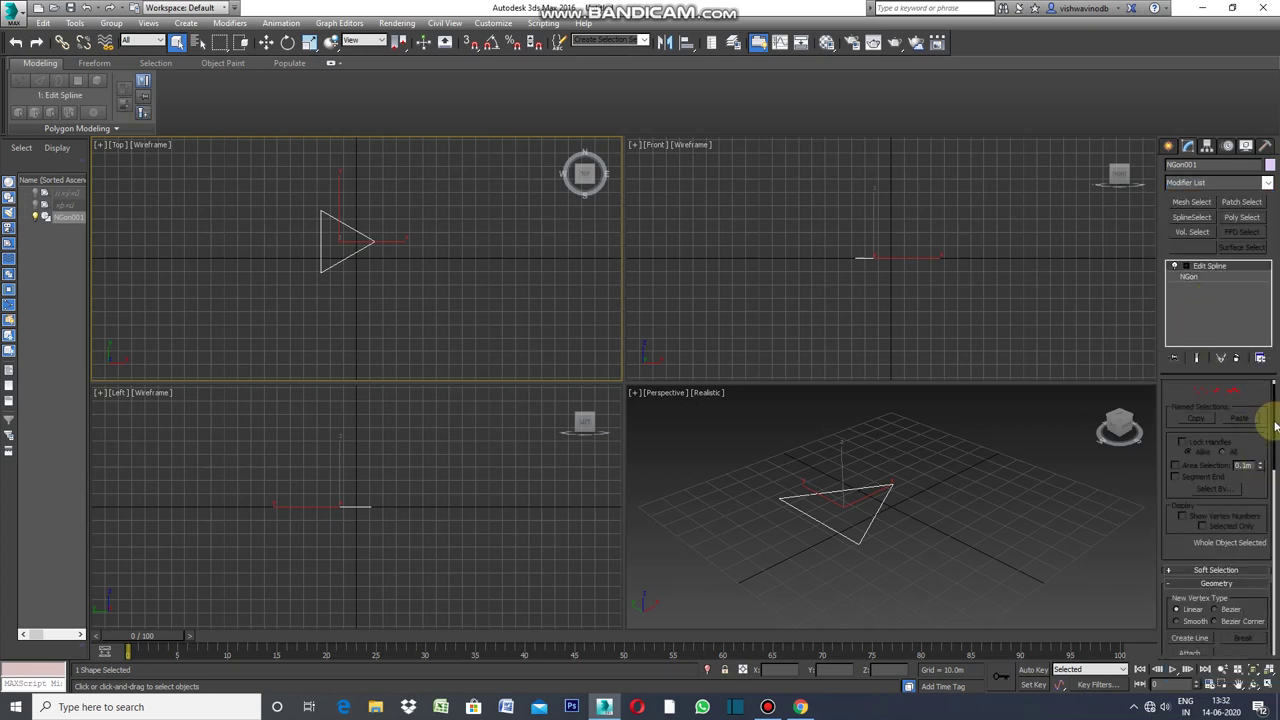
Fillet all three triangle vertices into smoothly rounded corners.
{"action": "left_click", "coordinate": [1201, 390]}
{"action": "left_click_drag", "start_coordinate": [1275, 418], "coordinate": [1277, 527]}
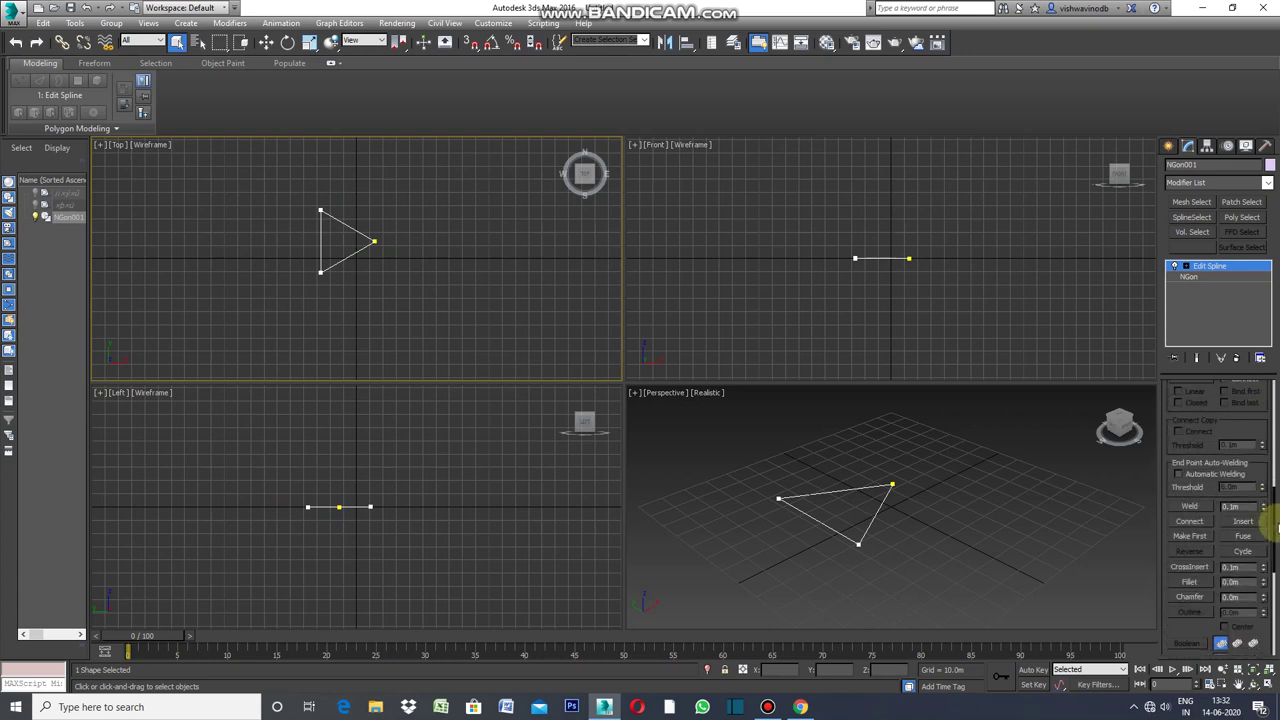
{"action": "left_click", "coordinate": [1195, 583]}
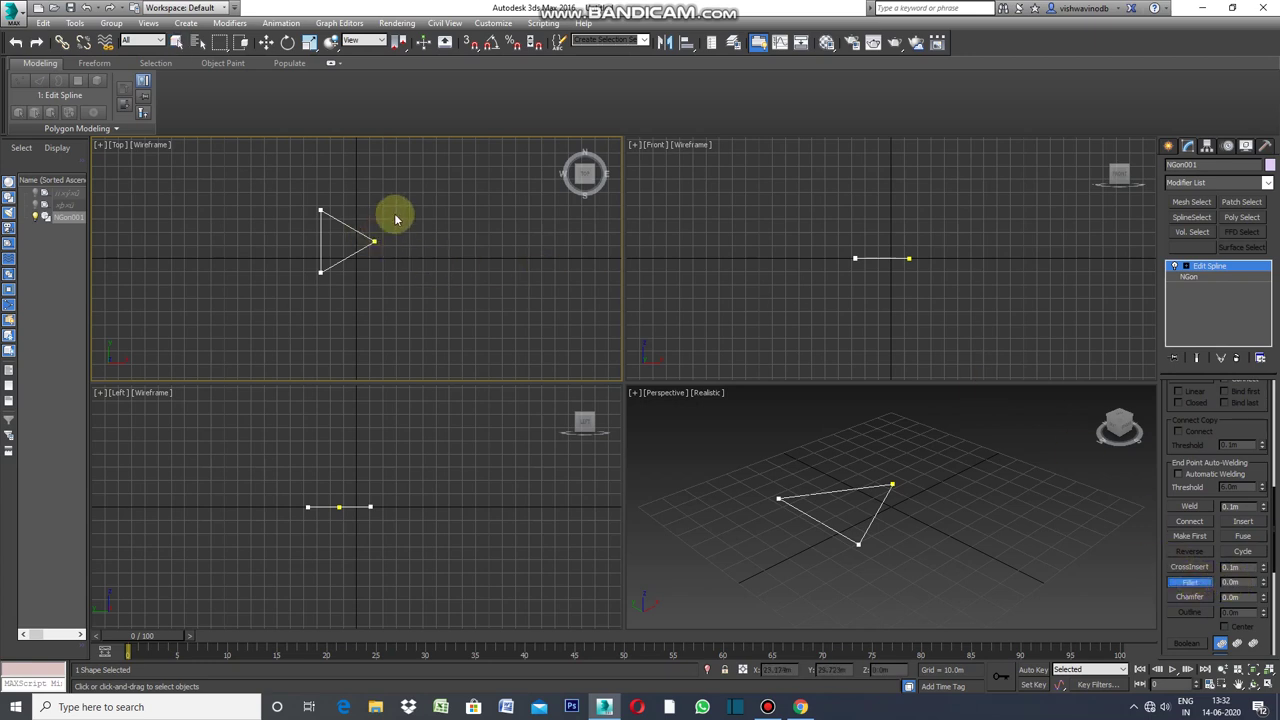
{"action": "left_click_drag", "start_coordinate": [393, 236], "coordinate": [300, 298]}
{"action": "scroll", "coordinate": [317, 277], "scroll_direction": "up", "scroll_amount": 4}
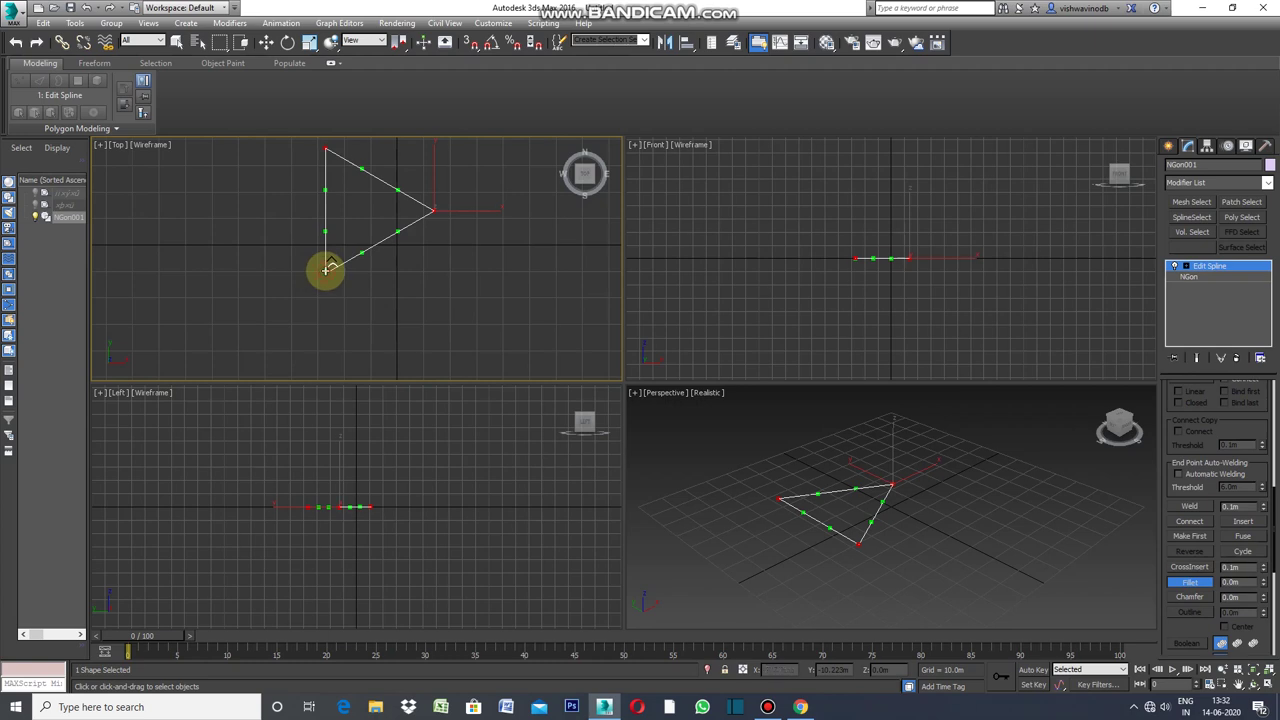
{"action": "mouse_move", "coordinate": [328, 268]}
{"action": "left_mouse_down"}
{"action": "mouse_move", "coordinate": [345, 246]}
{"action": "mouse_move", "coordinate": [386, 278]}
{"action": "left_mouse_up"}
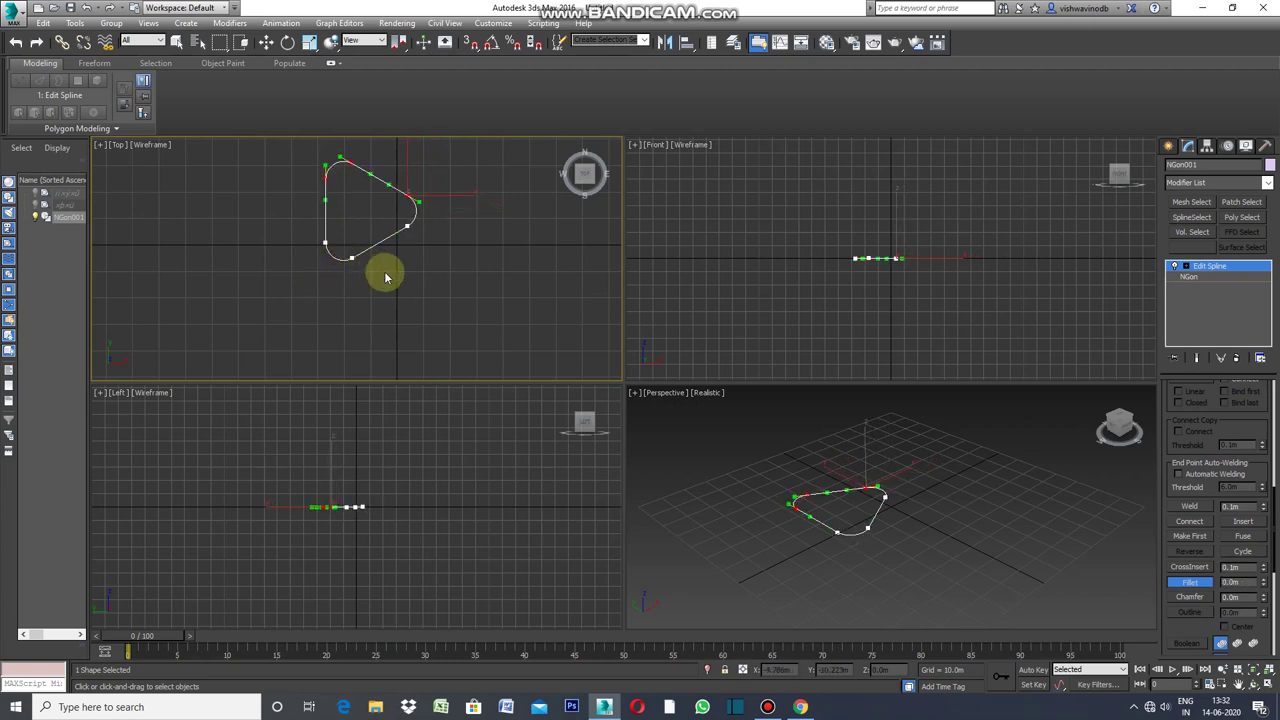
{"action": "left_click", "coordinate": [386, 278]}
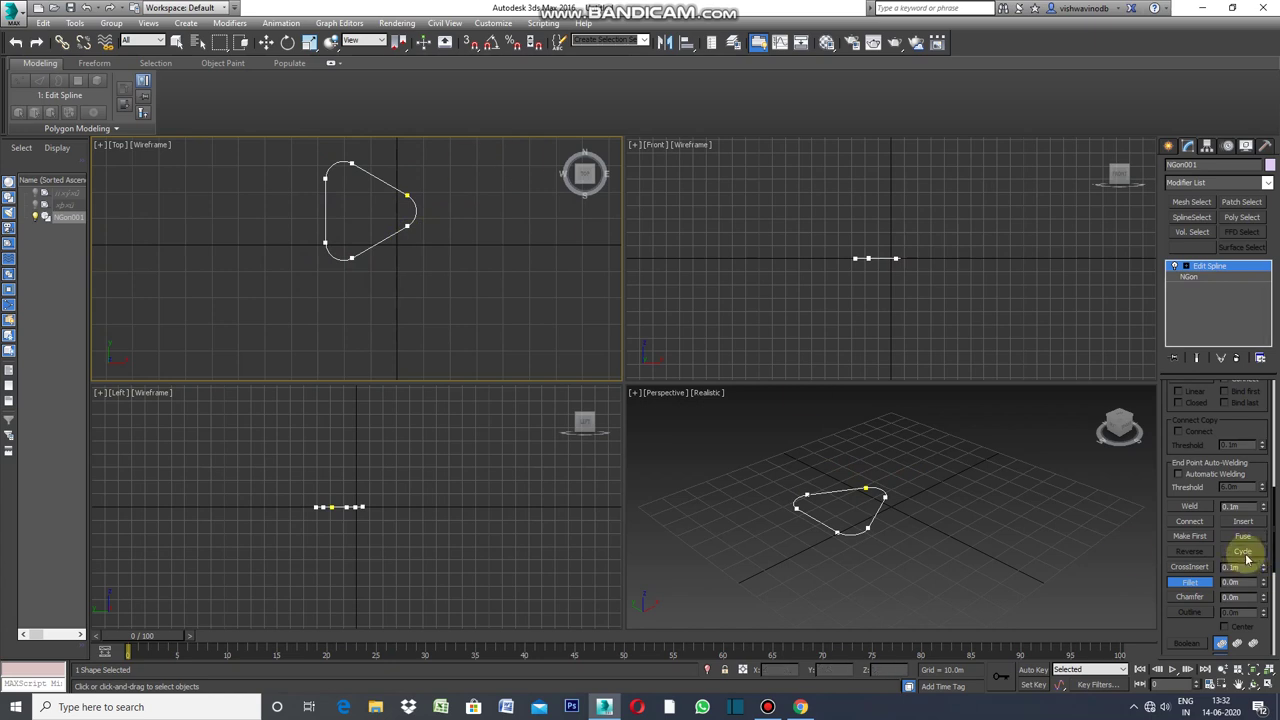
{"action": "left_click", "coordinate": [1169, 147]}
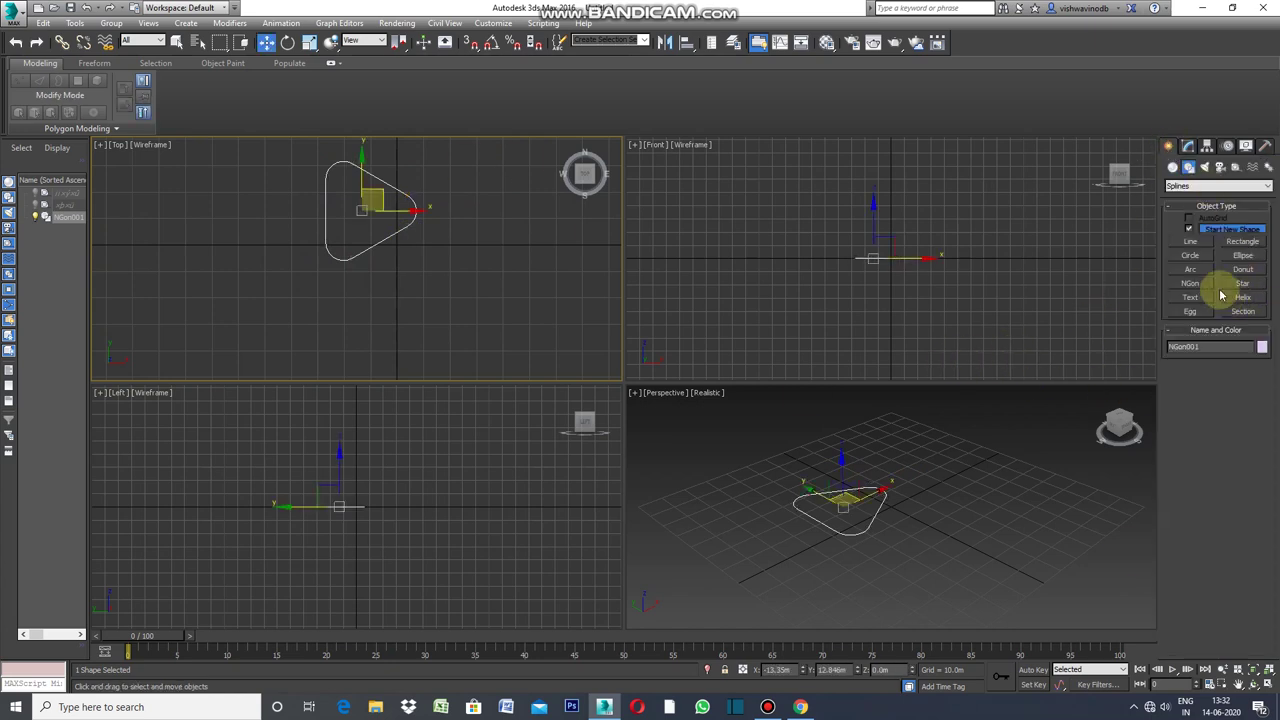
Draw an upright arch-shaped Arc spline, Arc001, in the Front viewport over the triangle.
{"action": "left_click", "coordinate": [1190, 270]}
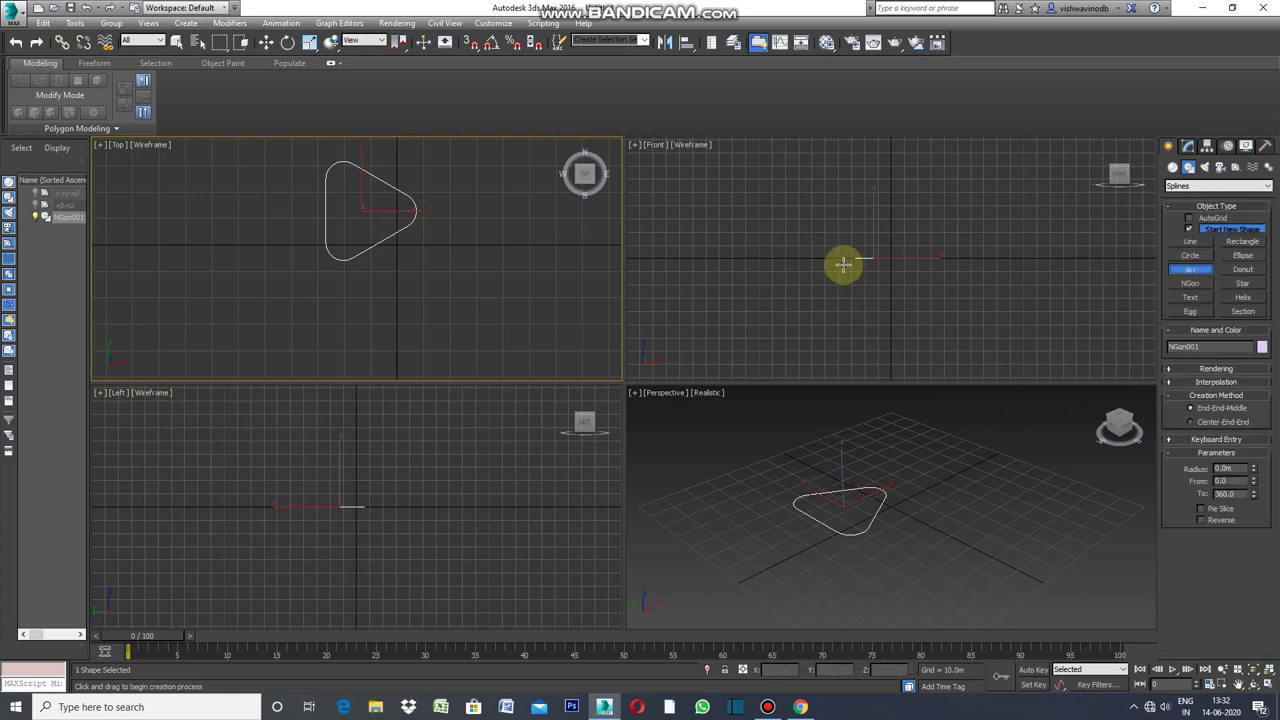
{"action": "mouse_move", "coordinate": [827, 259]}
{"action": "left_mouse_down"}
{"action": "mouse_move", "coordinate": [946, 257]}
{"action": "mouse_move", "coordinate": [935, 259]}
{"action": "left_mouse_up"}
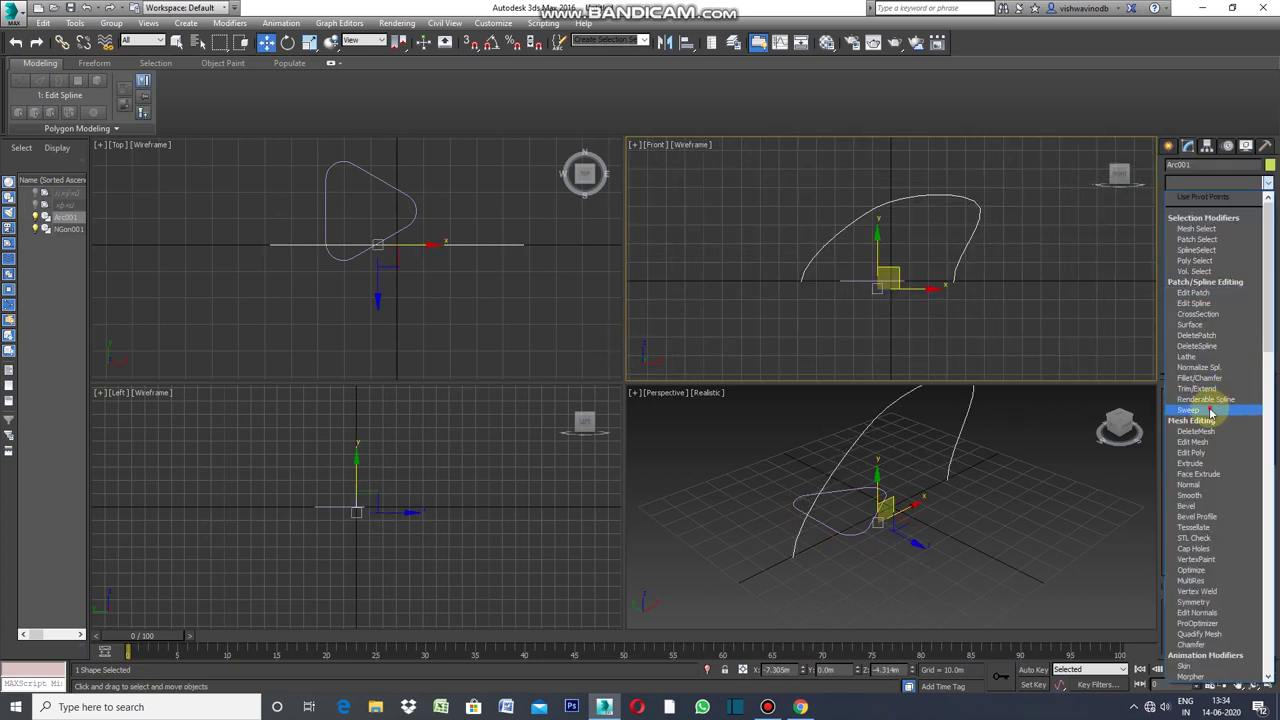
Add a Sweep modifier to Arc001 and maximize the Perspective view to frame the arch.
{"action": "left_click", "coordinate": [1213, 414]}
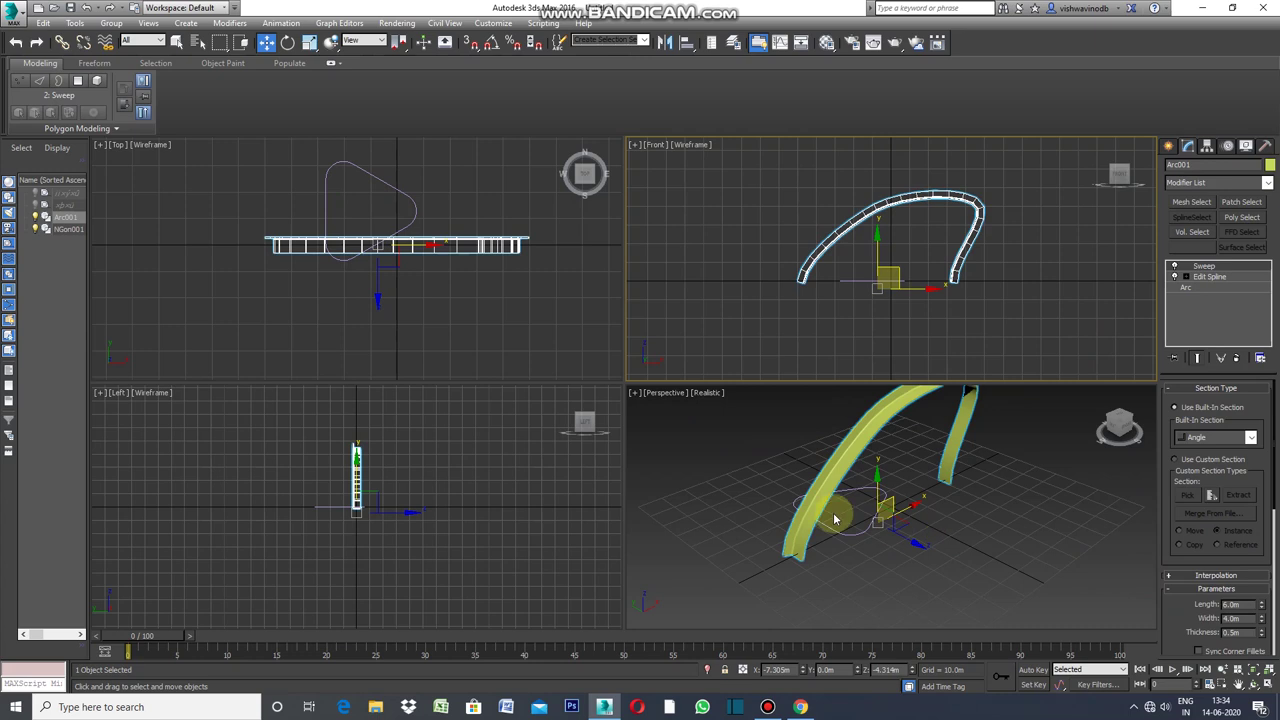
{"action": "right_click", "coordinate": [645, 401]}
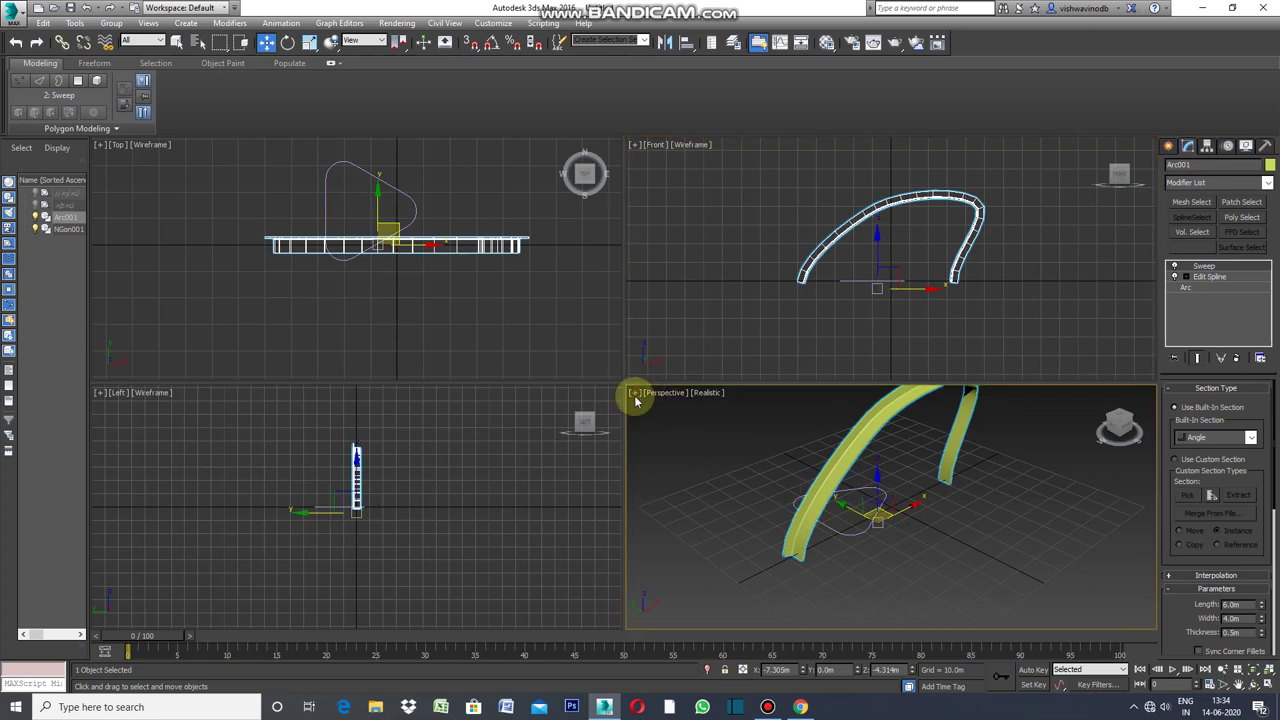
{"action": "left_click", "coordinate": [634, 393]}
{"action": "left_click", "coordinate": [677, 409]}
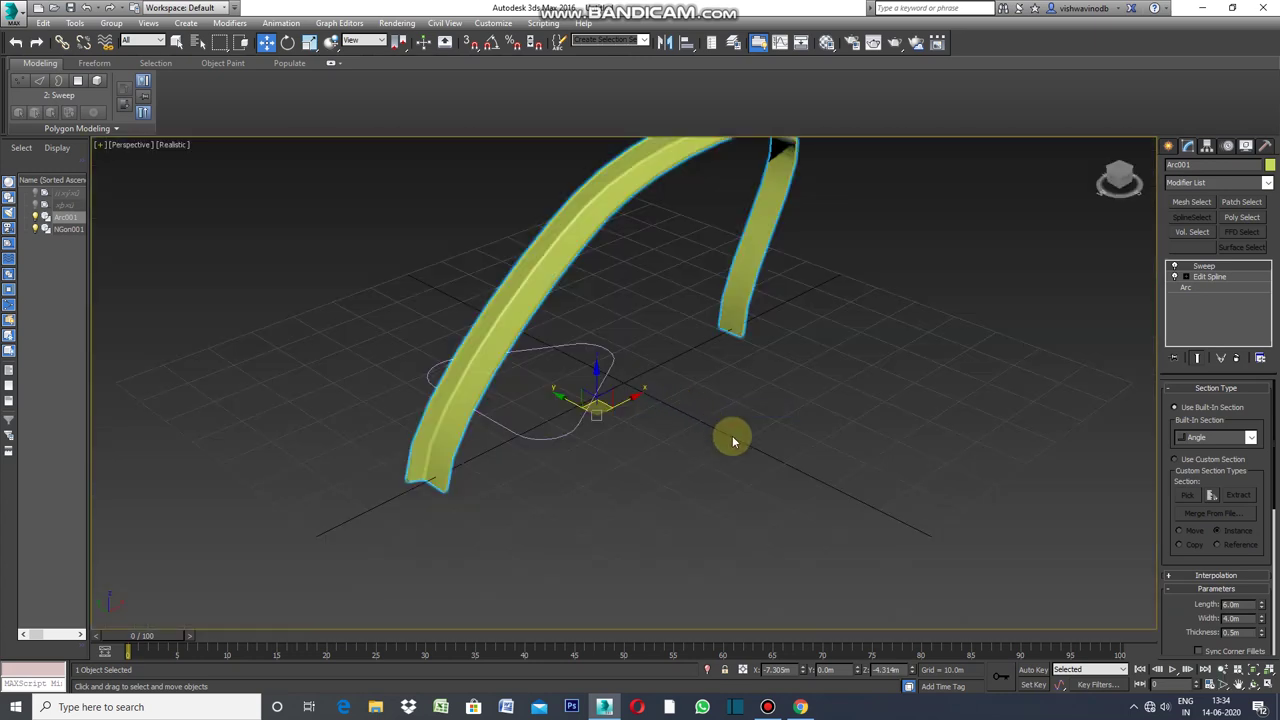
{"action": "left_click", "coordinate": [1240, 685]}
{"action": "left_click_drag", "start_coordinate": [828, 476], "coordinate": [774, 526]}
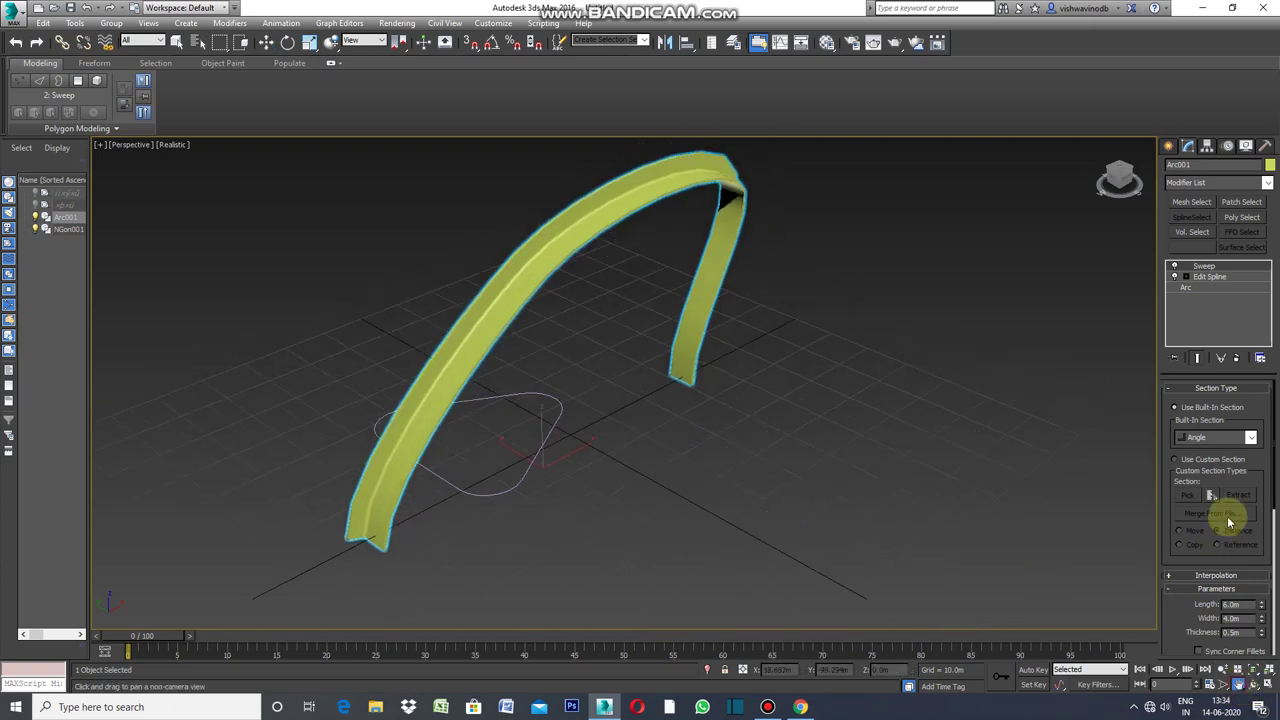
Use NGon001 as the sweep's custom section and restore the four-viewport layout.
{"action": "left_click", "coordinate": [1176, 459]}
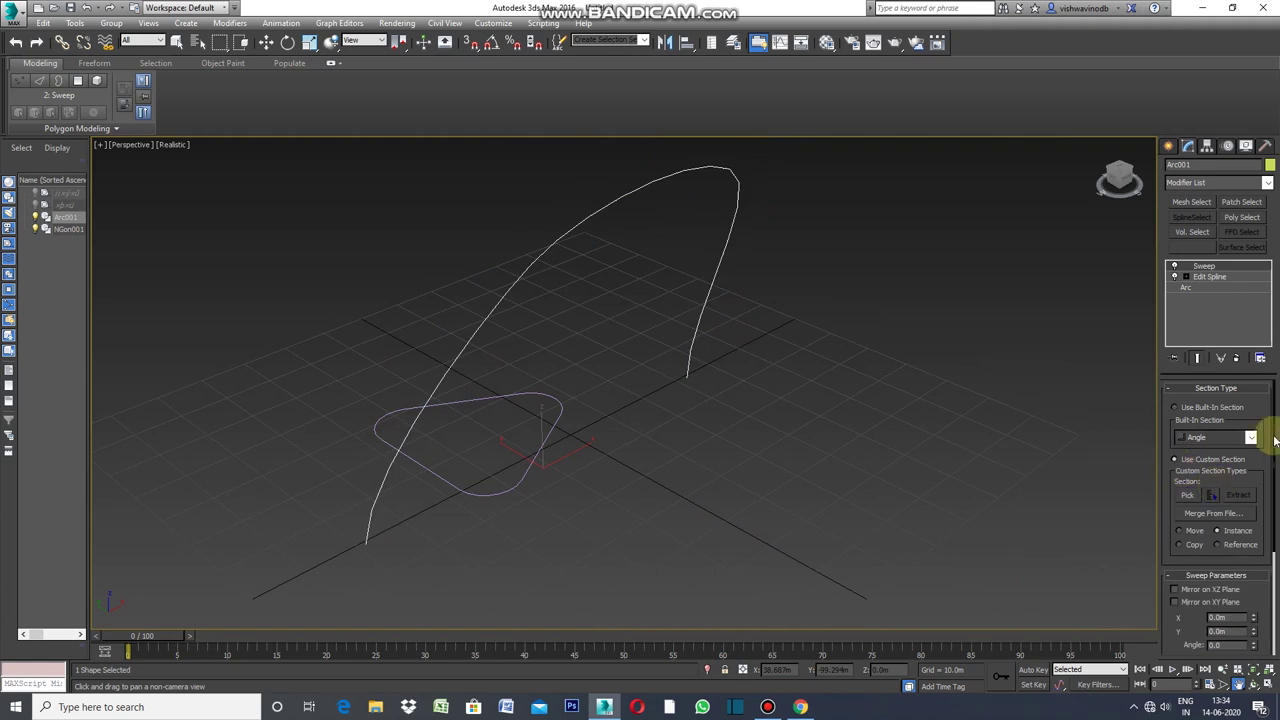
{"action": "scroll", "coordinate": [1276, 437], "scroll_direction": "down", "scroll_amount": 2}
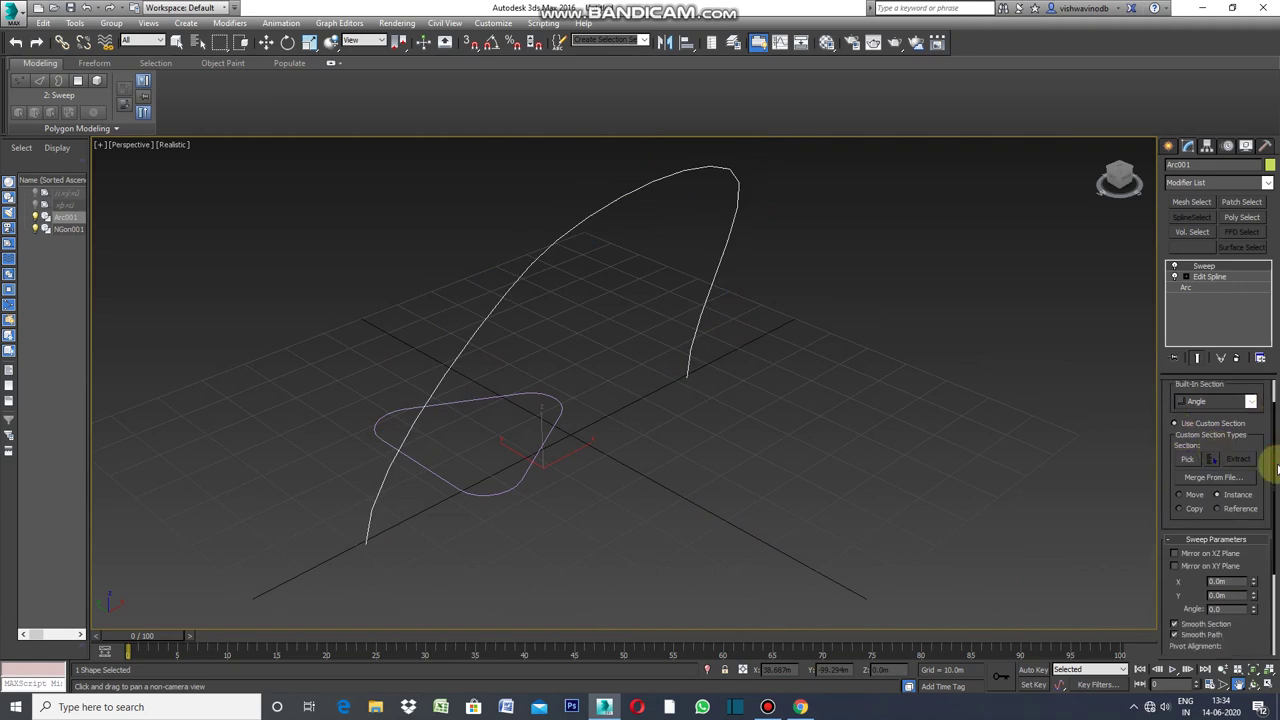
{"action": "left_click", "coordinate": [1187, 459]}
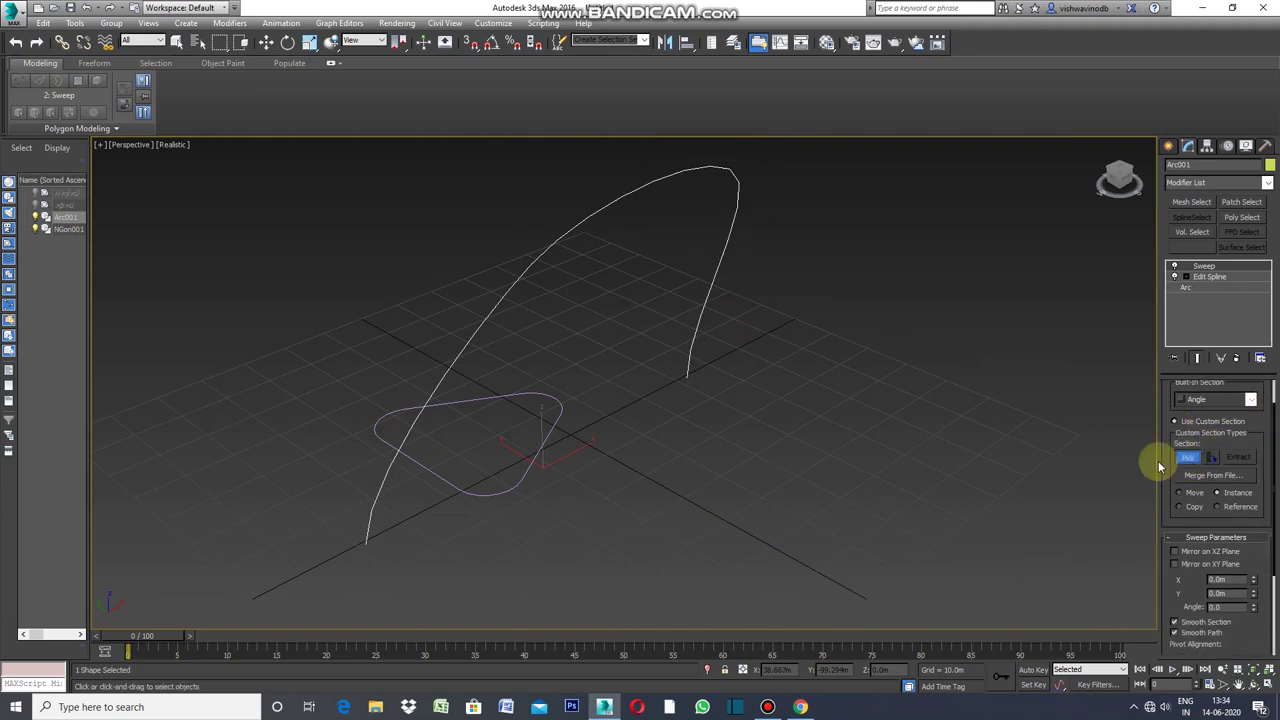
{"action": "left_click", "coordinate": [509, 488]}
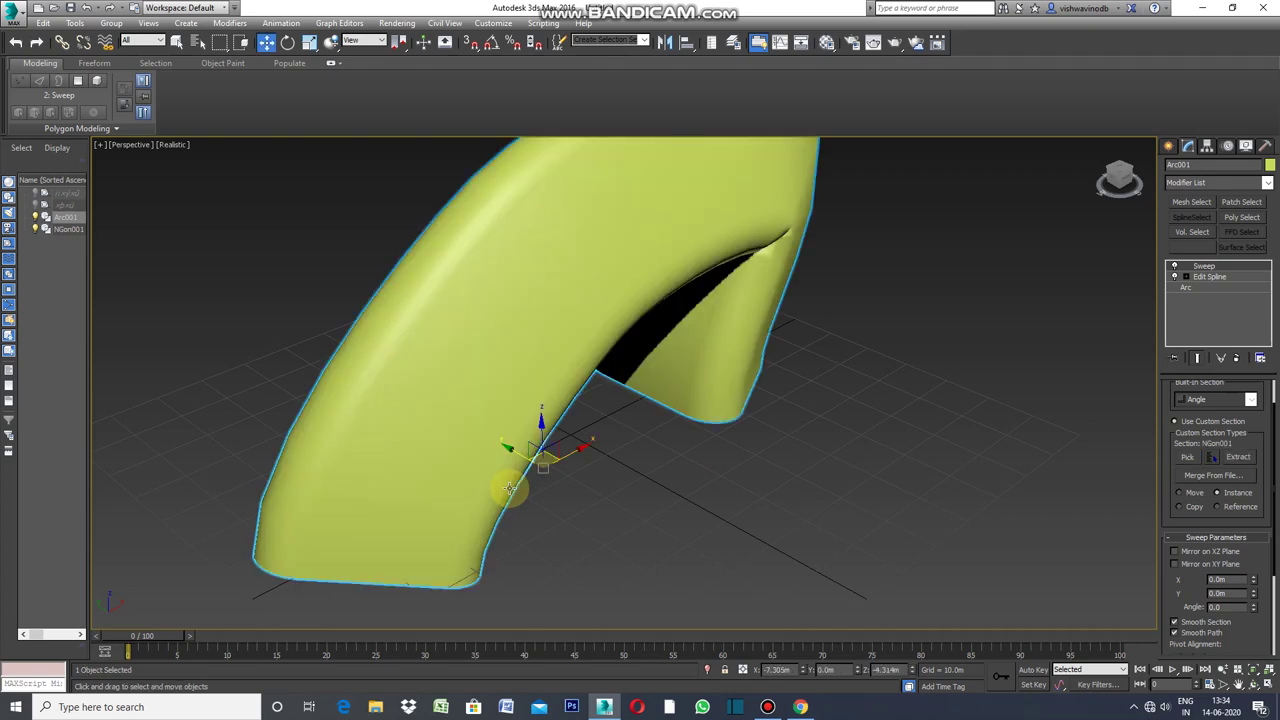
{"action": "left_click", "coordinate": [100, 146]}
{"action": "left_click", "coordinate": [140, 161]}
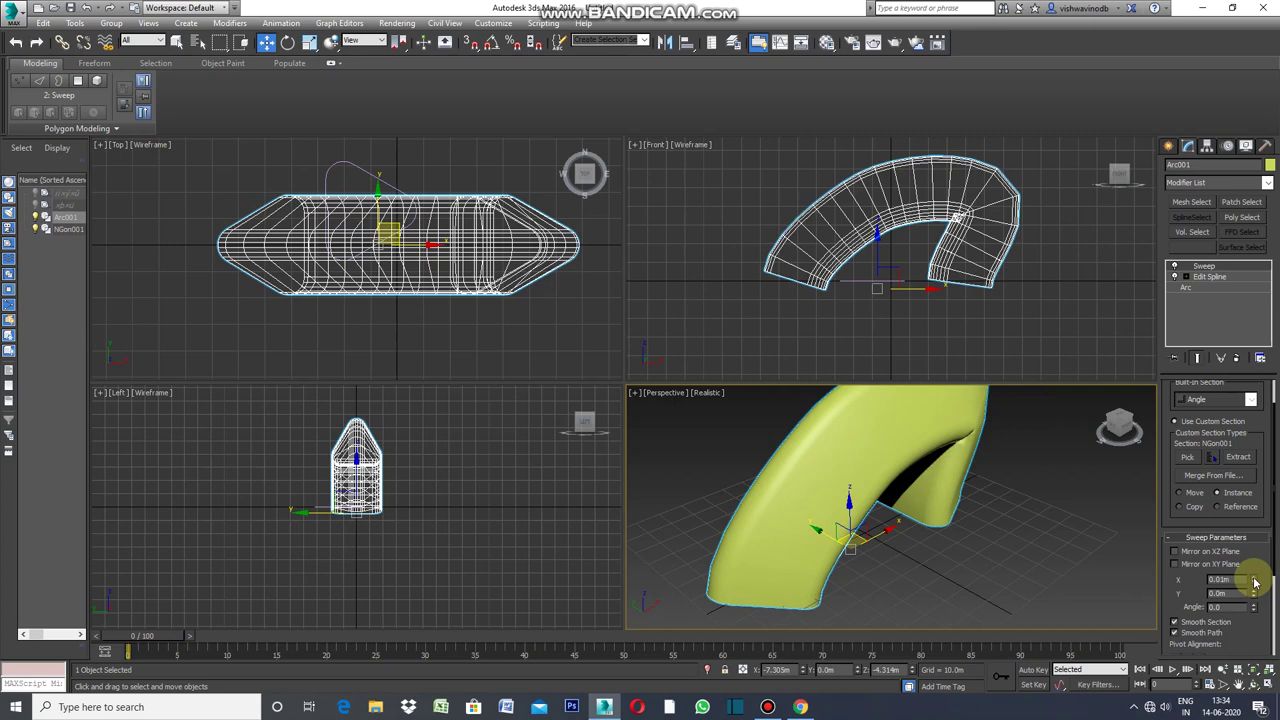
{"action": "left_click_drag", "start_coordinate": [1256, 582], "coordinate": [1256, 580]}
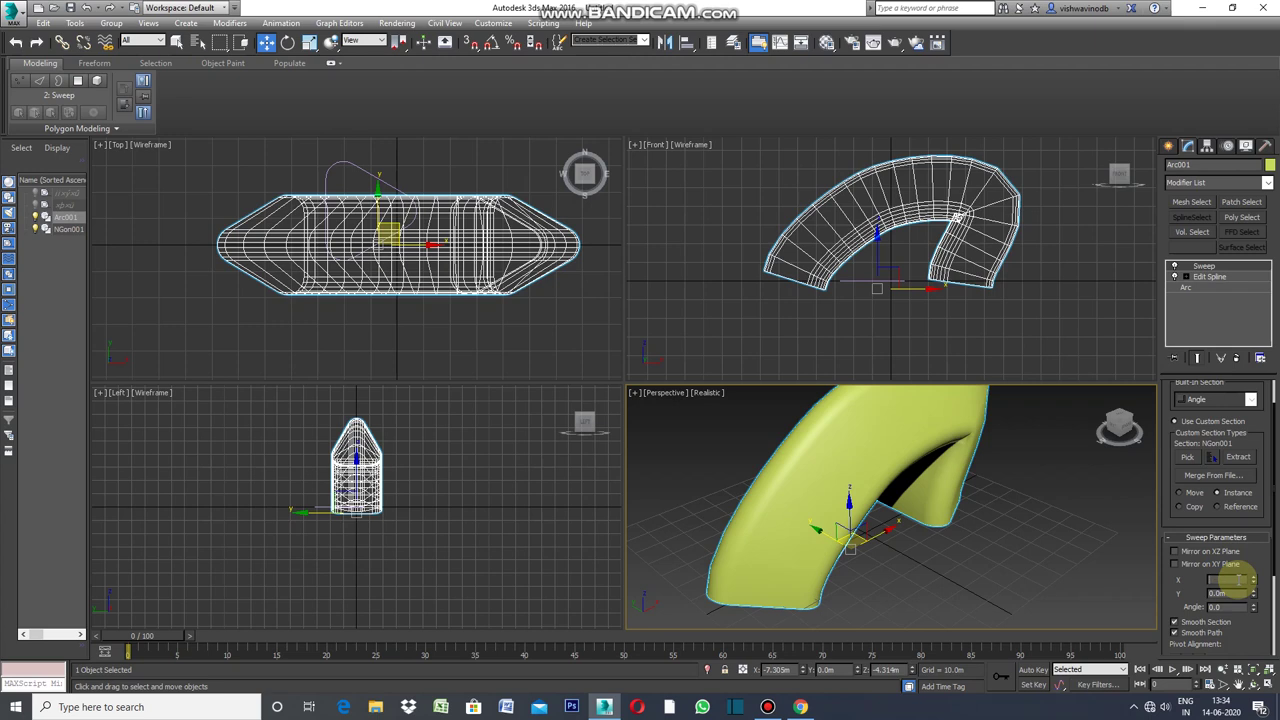
Set the Sweep X offset to 25.0m, then maximize and zoom out the Perspective view.
{"action": "type", "text": "25"}
{"action": "key", "text": "Return"}
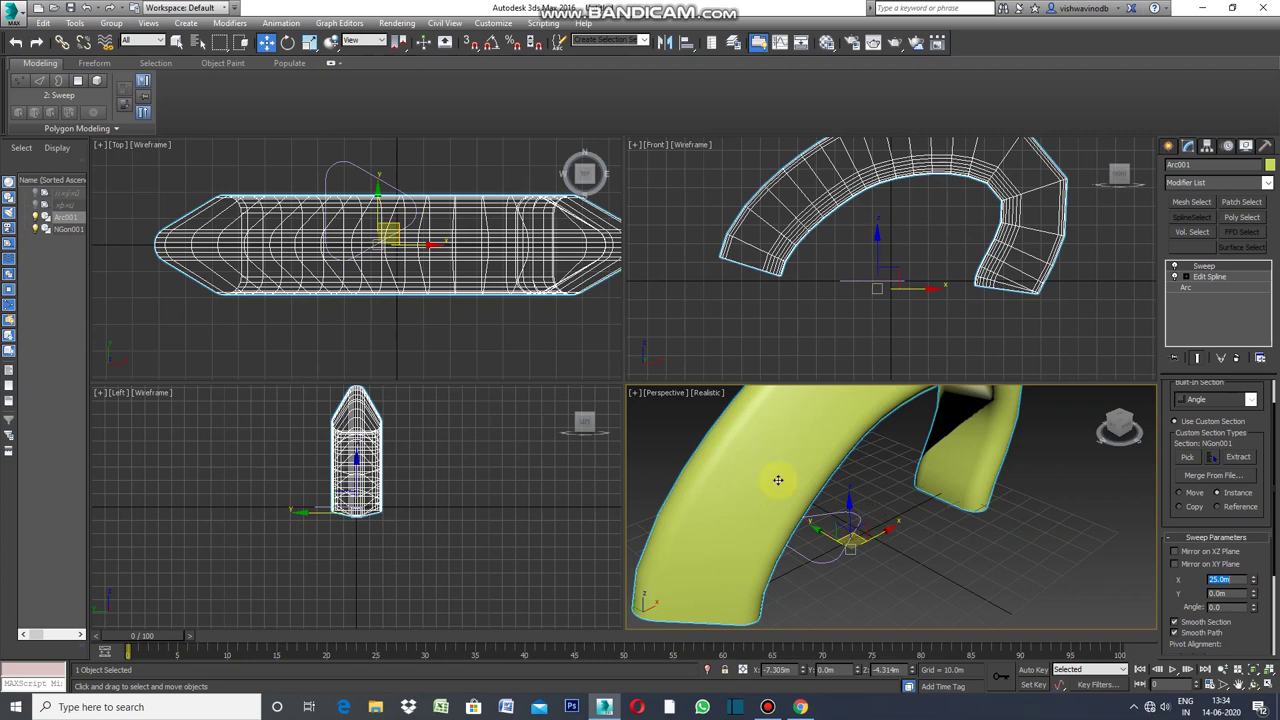
{"action": "left_click", "coordinate": [635, 393]}
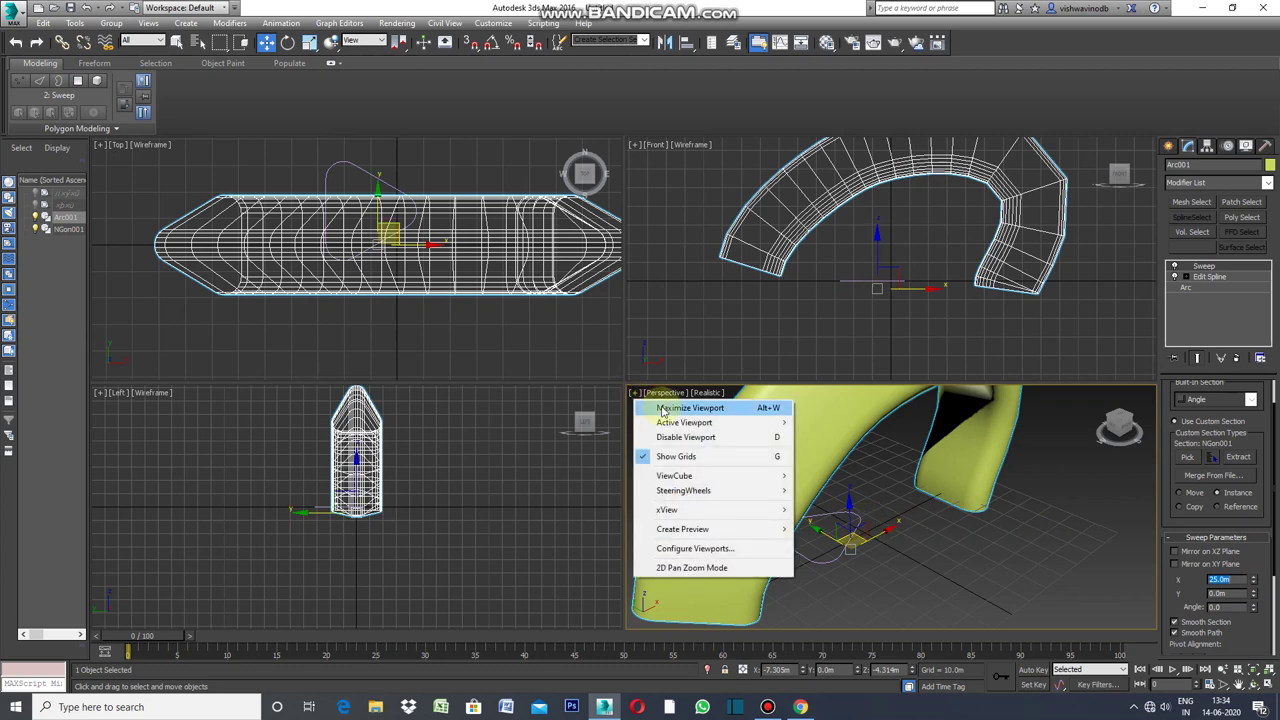
{"action": "left_click", "coordinate": [662, 408]}
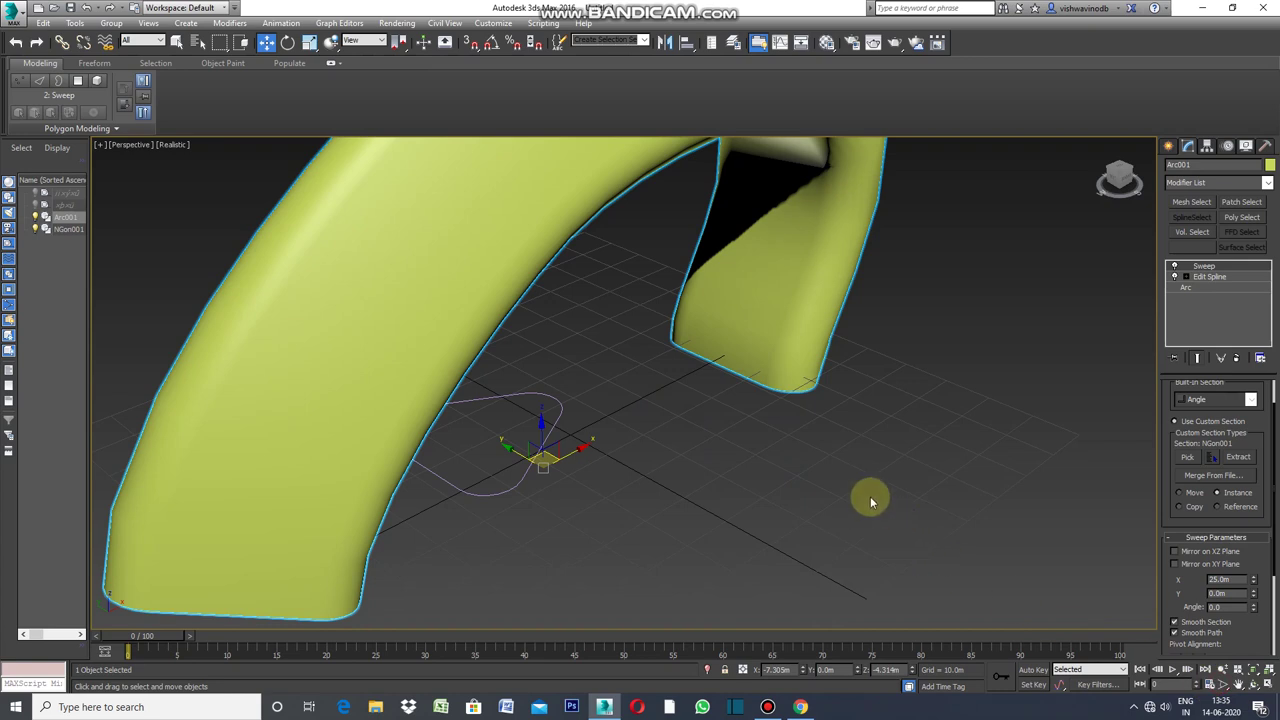
{"action": "left_click", "coordinate": [1222, 685]}
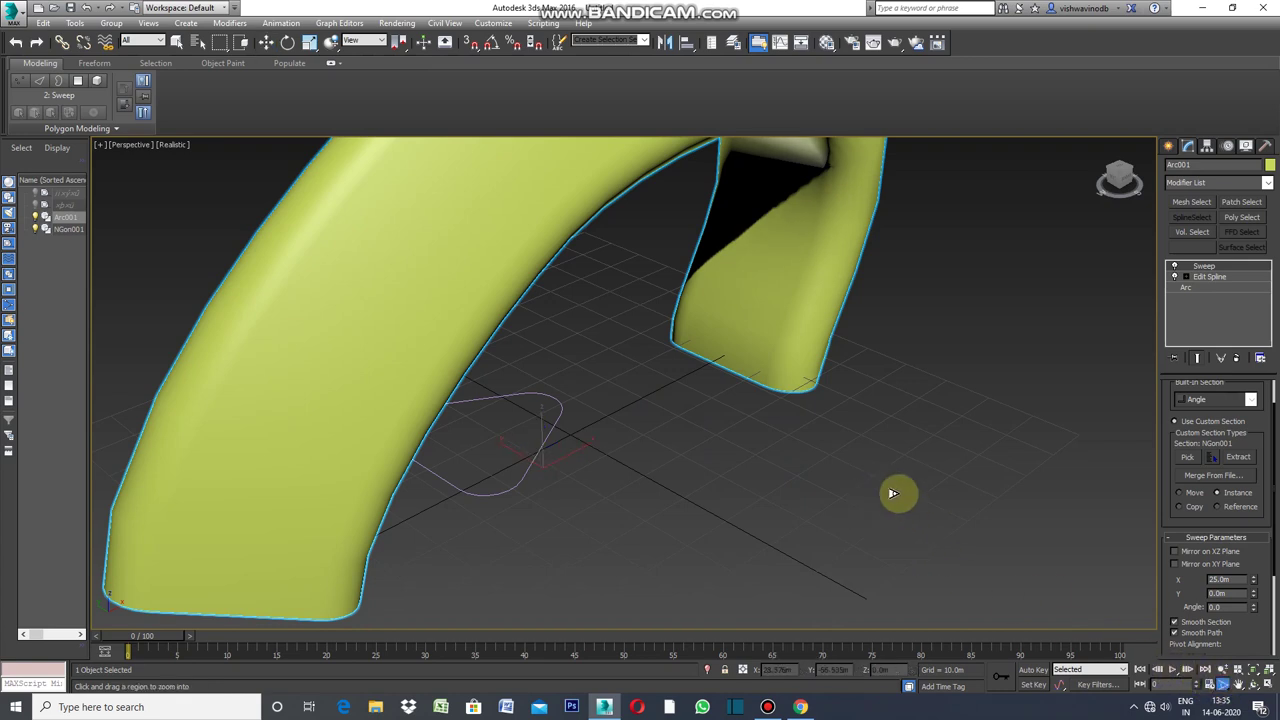
{"action": "scroll", "coordinate": [893, 493], "scroll_direction": "down", "scroll_amount": 2}
{"action": "scroll", "coordinate": [893, 497], "scroll_direction": "down", "scroll_amount": 2}
{"action": "scroll", "coordinate": [897, 520], "scroll_direction": "down", "scroll_amount": 2}
{"action": "scroll", "coordinate": [897, 523], "scroll_direction": "down", "scroll_amount": 1}
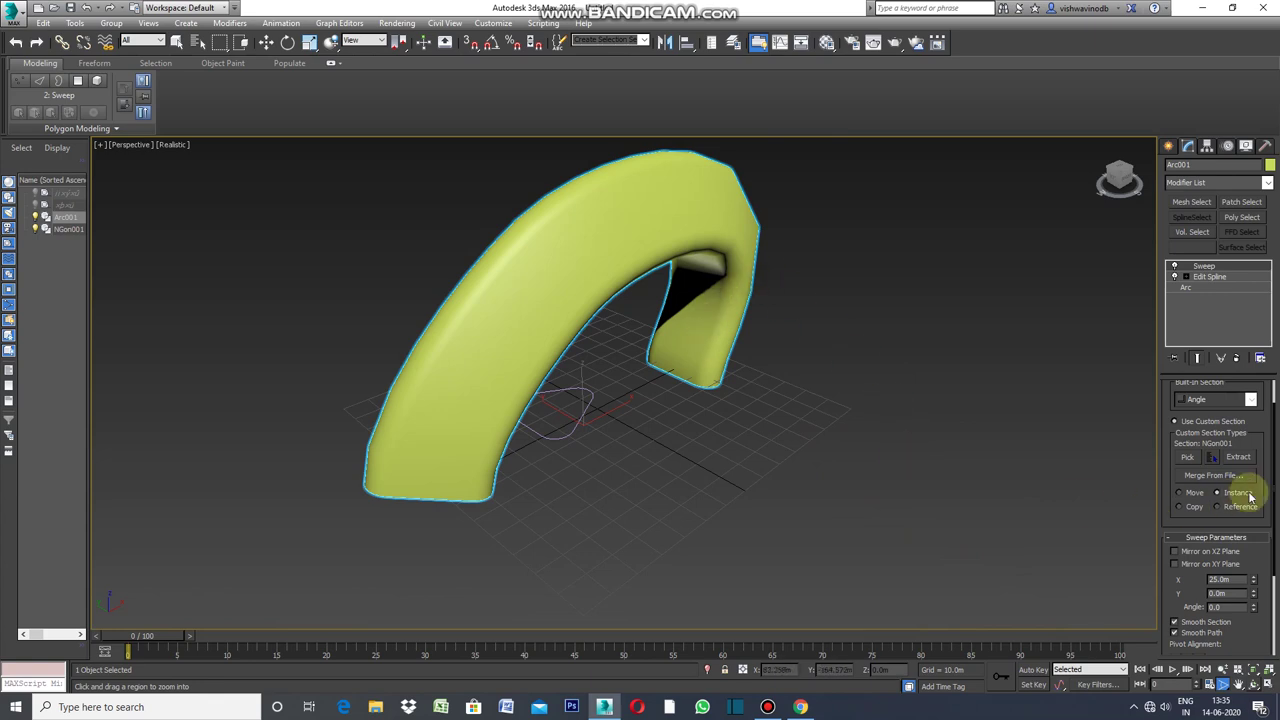
{"action": "left_click_drag", "start_coordinate": [1275, 490], "coordinate": [1275, 450]}
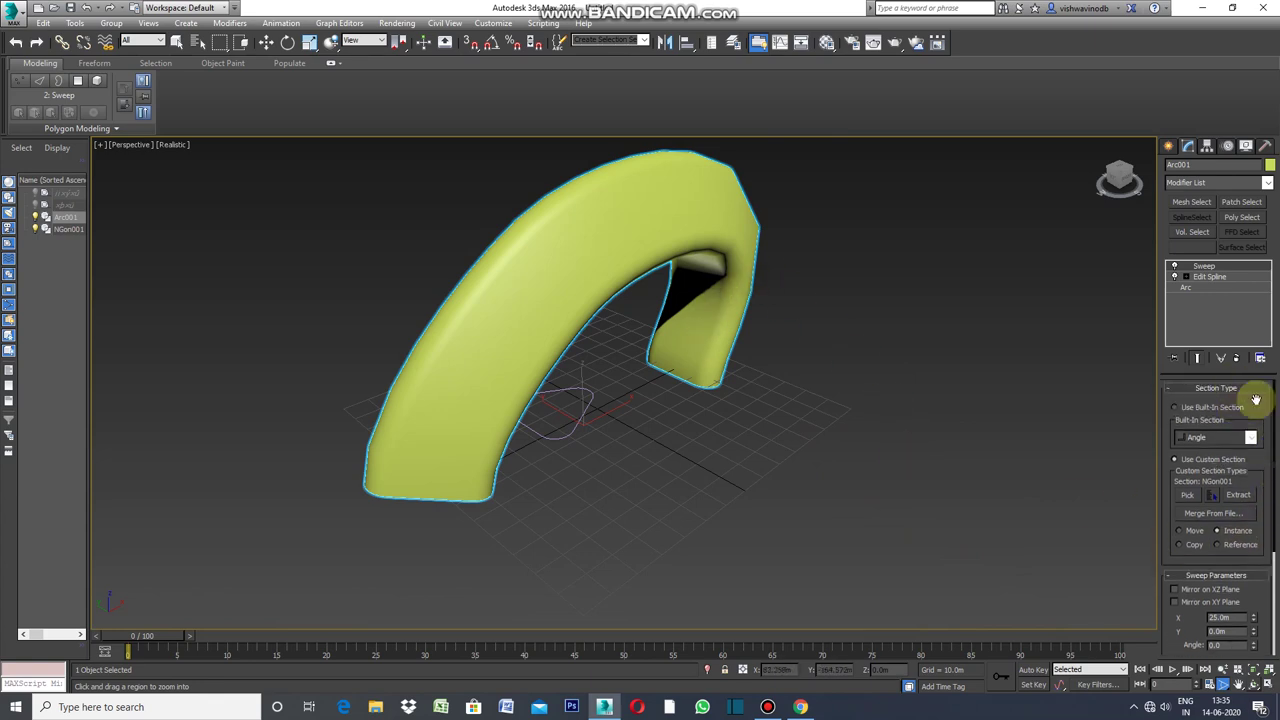
Show Arc001's Interpolation settings and switch the viewport to Realistic with Edged Faces.
{"action": "left_click", "coordinate": [1190, 289]}
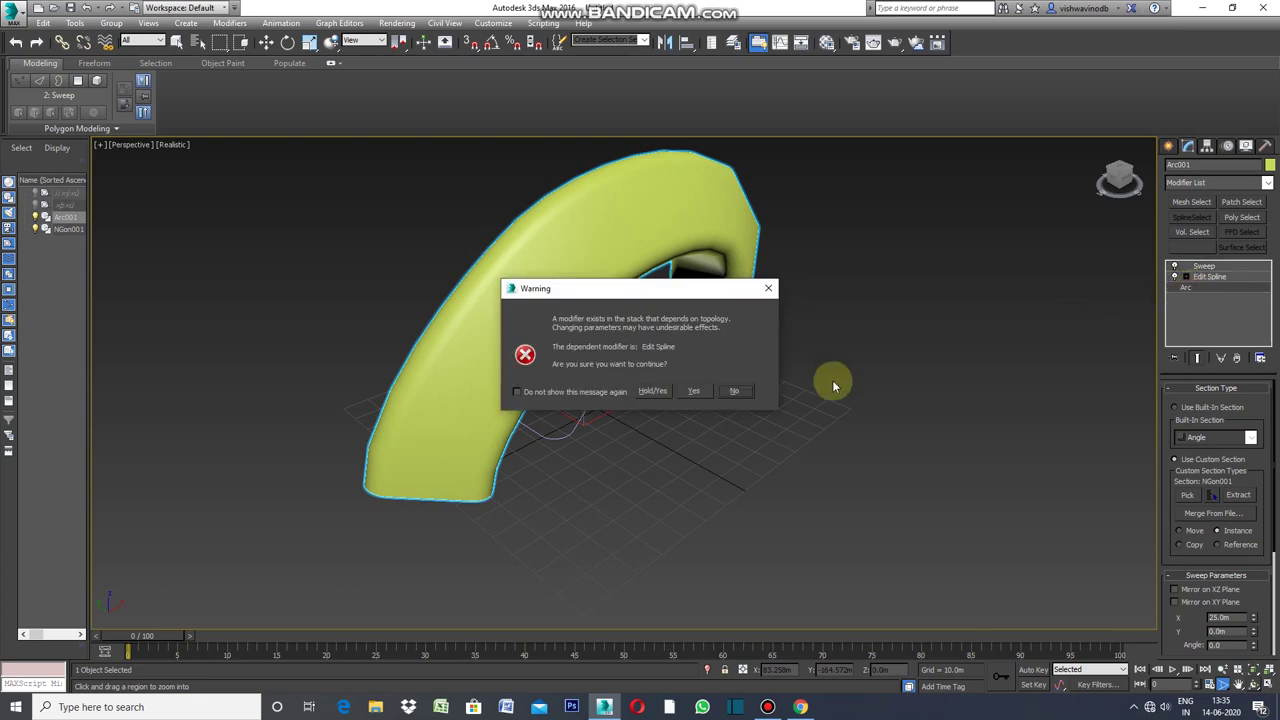
{"action": "left_click", "coordinate": [702, 389]}
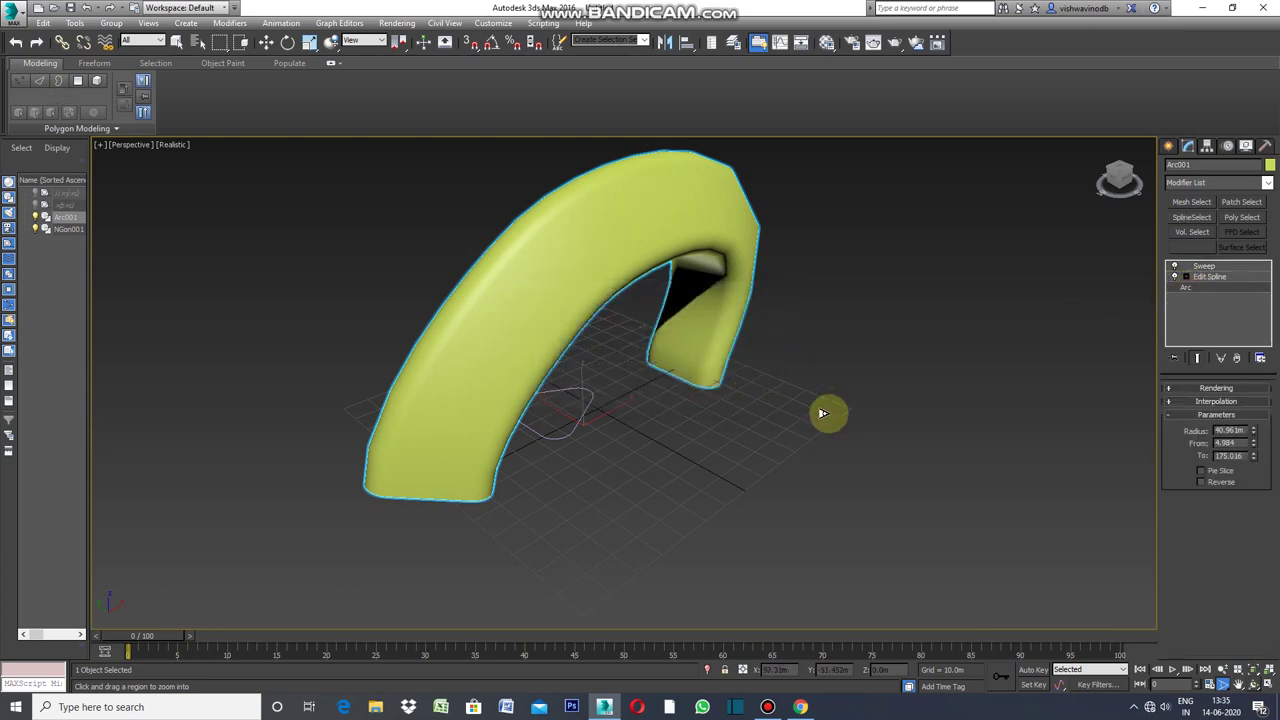
{"action": "left_click", "coordinate": [1218, 402]}
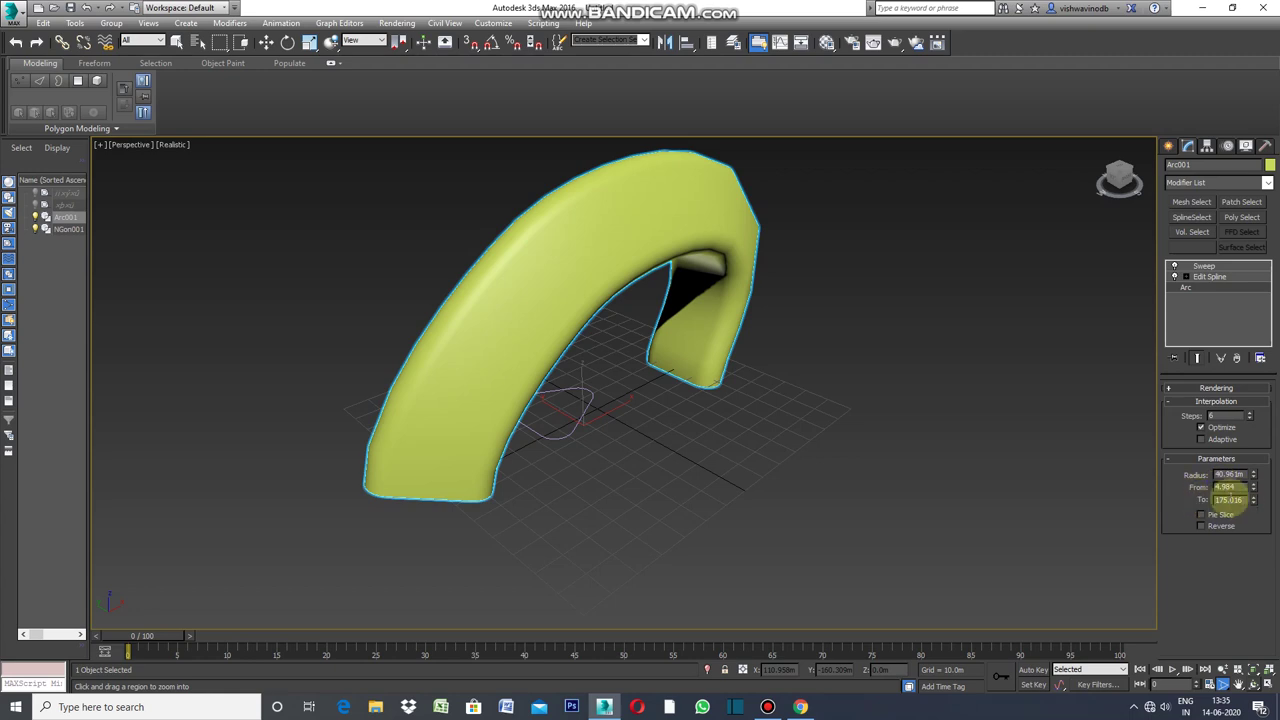
{"action": "left_click", "coordinate": [184, 146]}
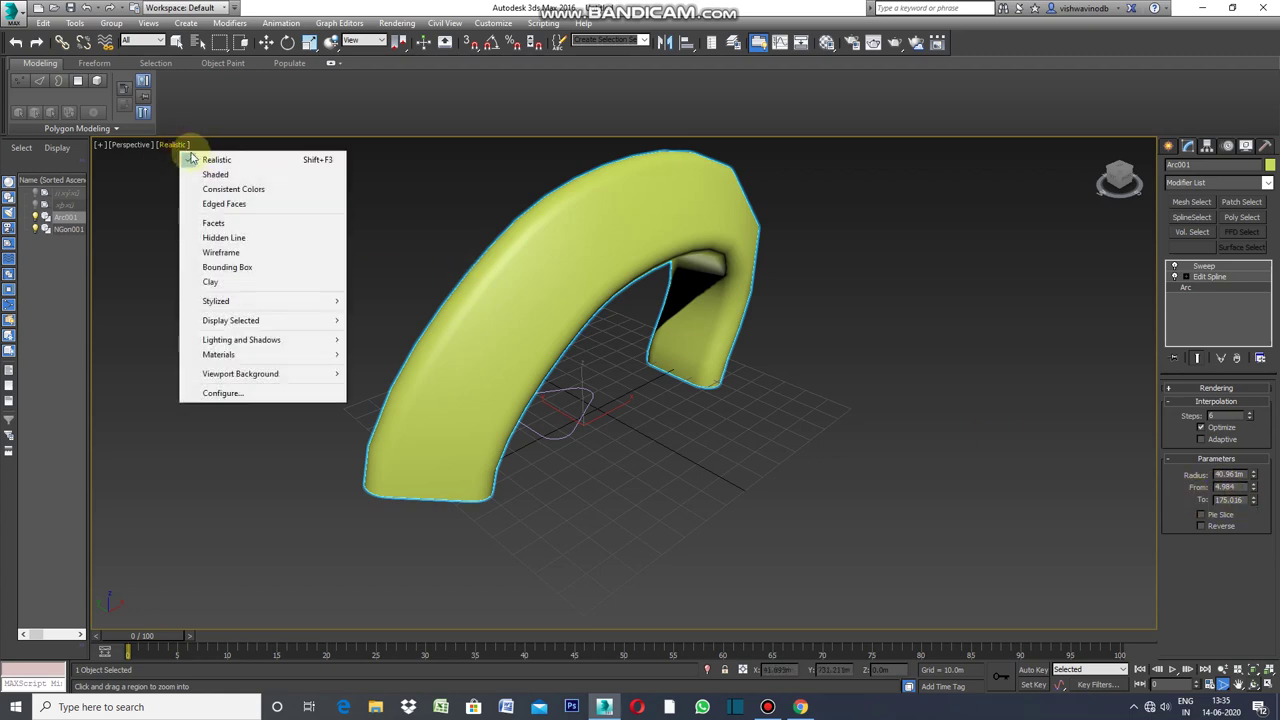
{"action": "left_click", "coordinate": [237, 205]}
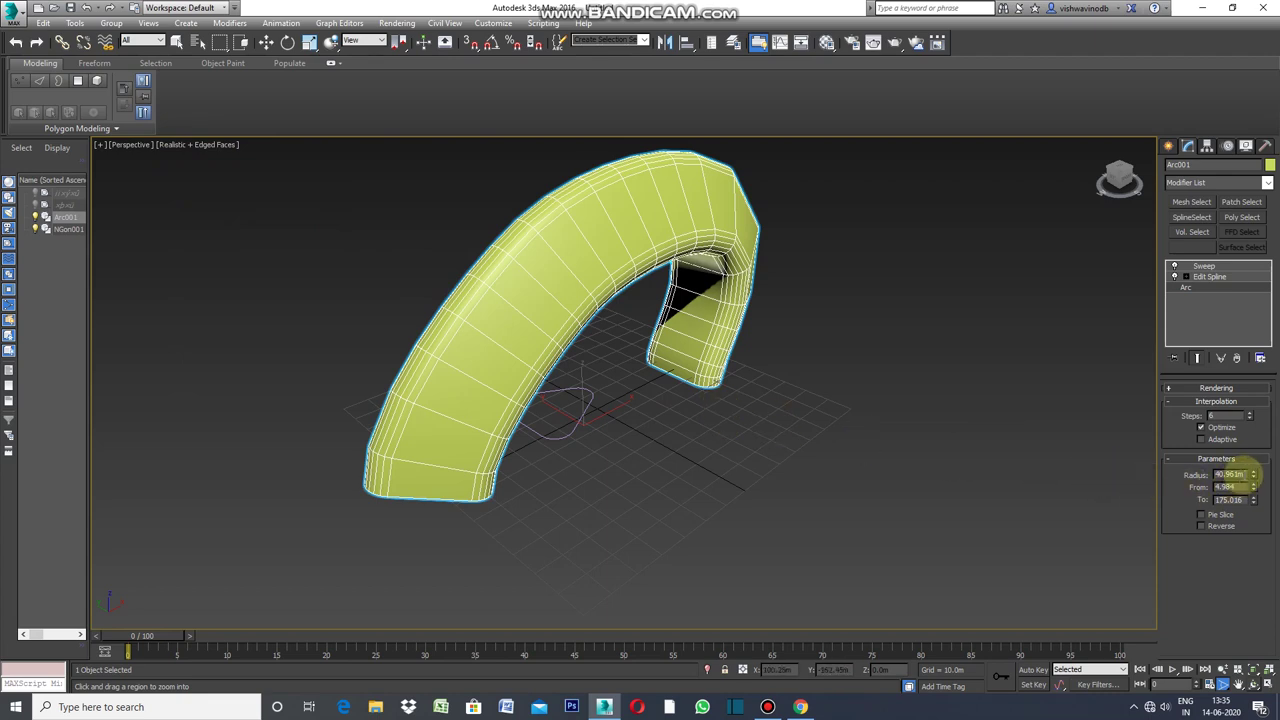
Set Arc001's interpolation Steps to 25.
{"action": "left_click", "coordinate": [1228, 416]}
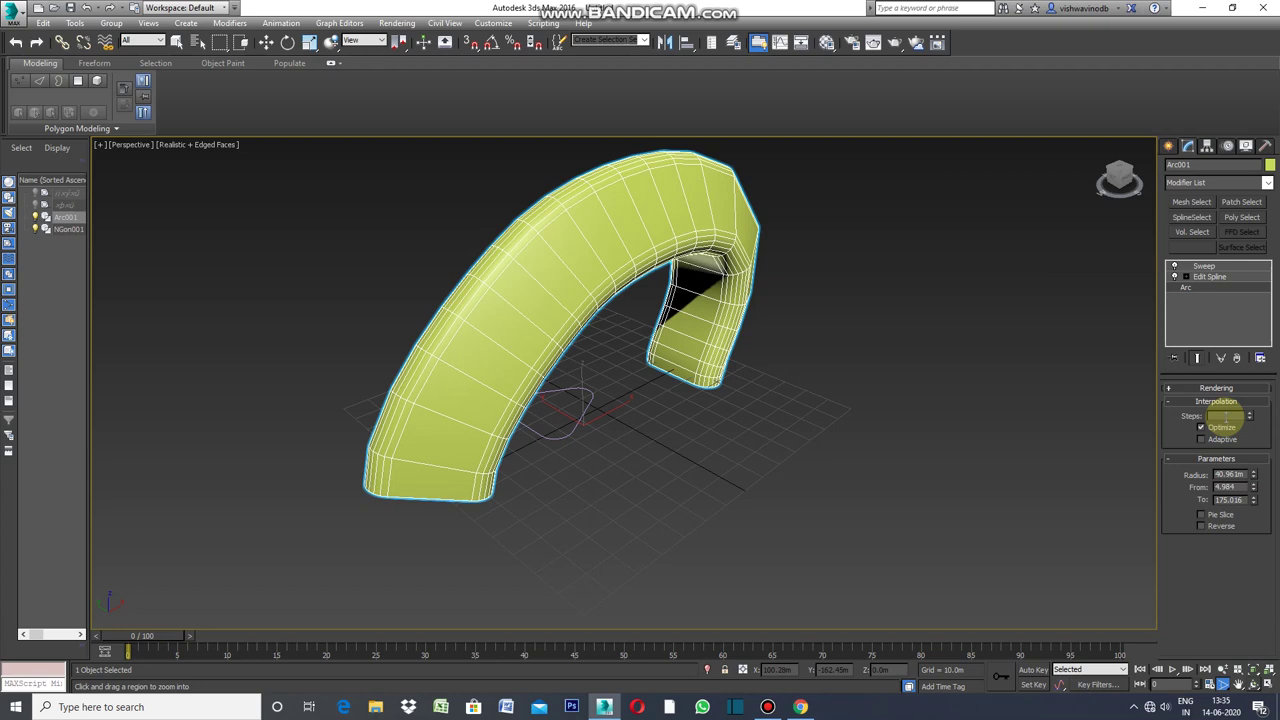
{"action": "type", "text": "25"}
{"action": "key", "text": "Return"}
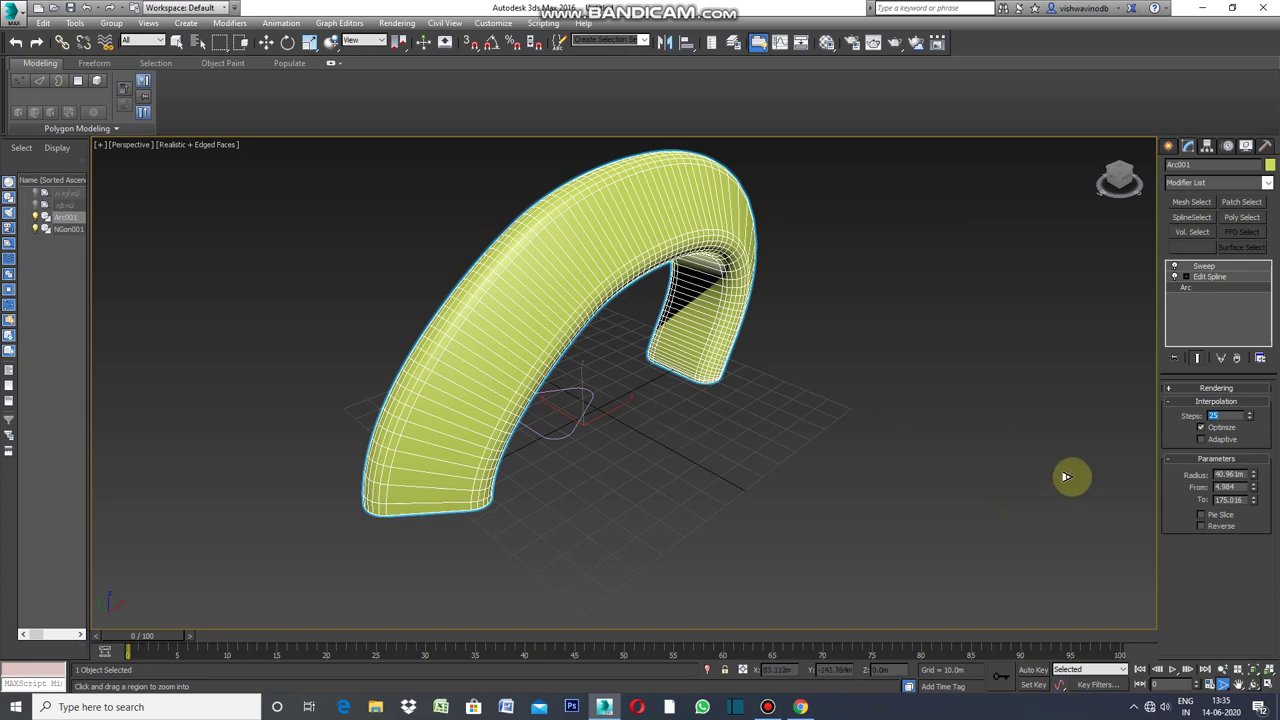
Add an Edit Poly modifier to the arch and briefly select its two end-cap polygons.
{"action": "left_click", "coordinate": [1174, 152]}
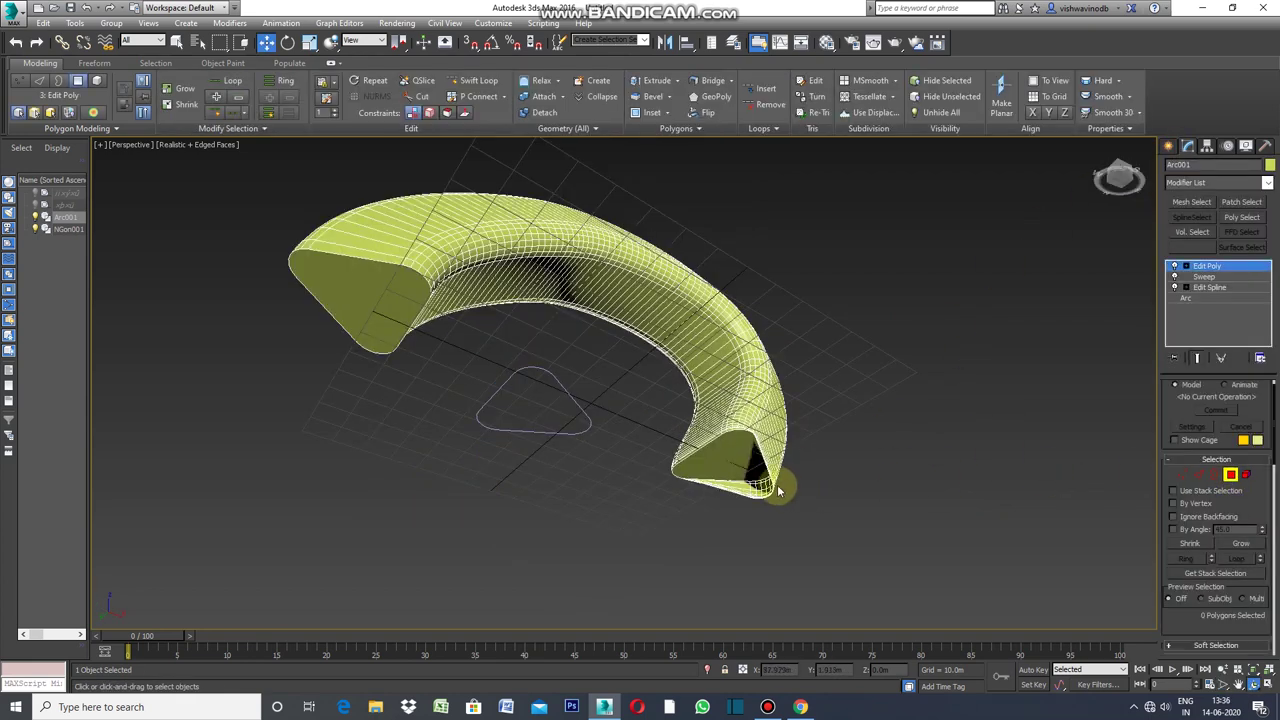
{"action": "left_click", "coordinate": [394, 302]}
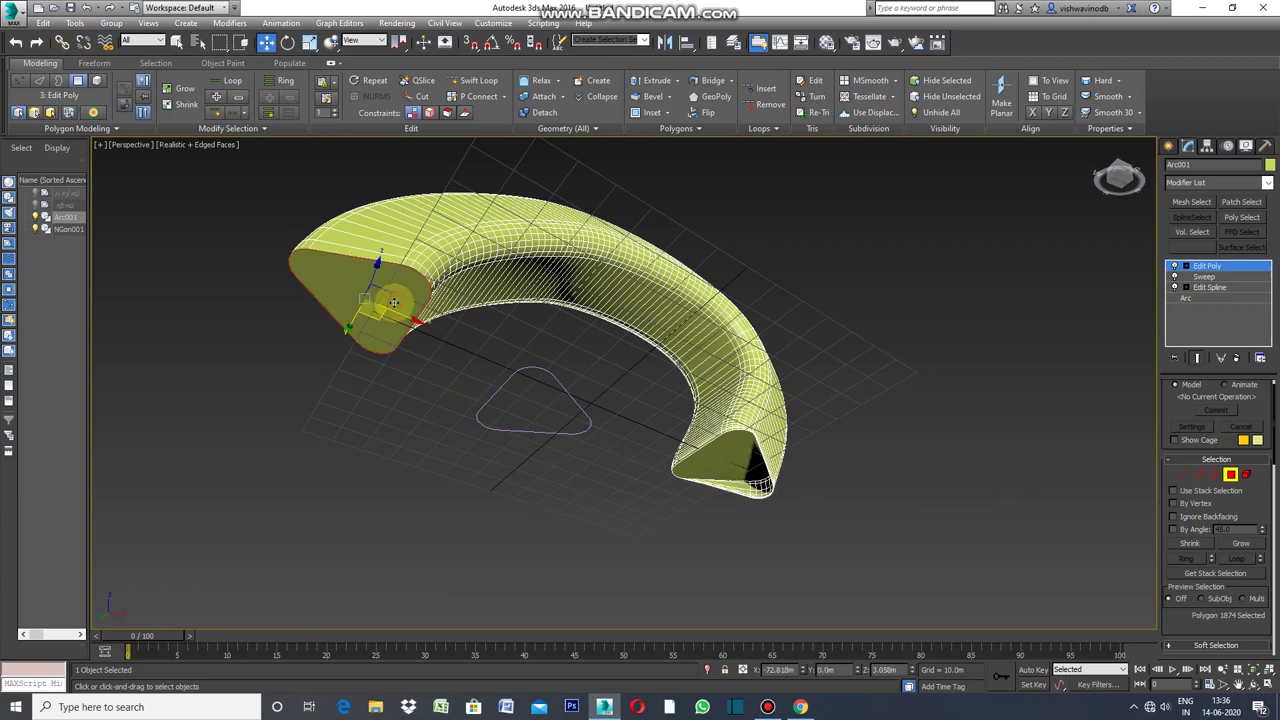
{"action": "key", "text": "F2"}
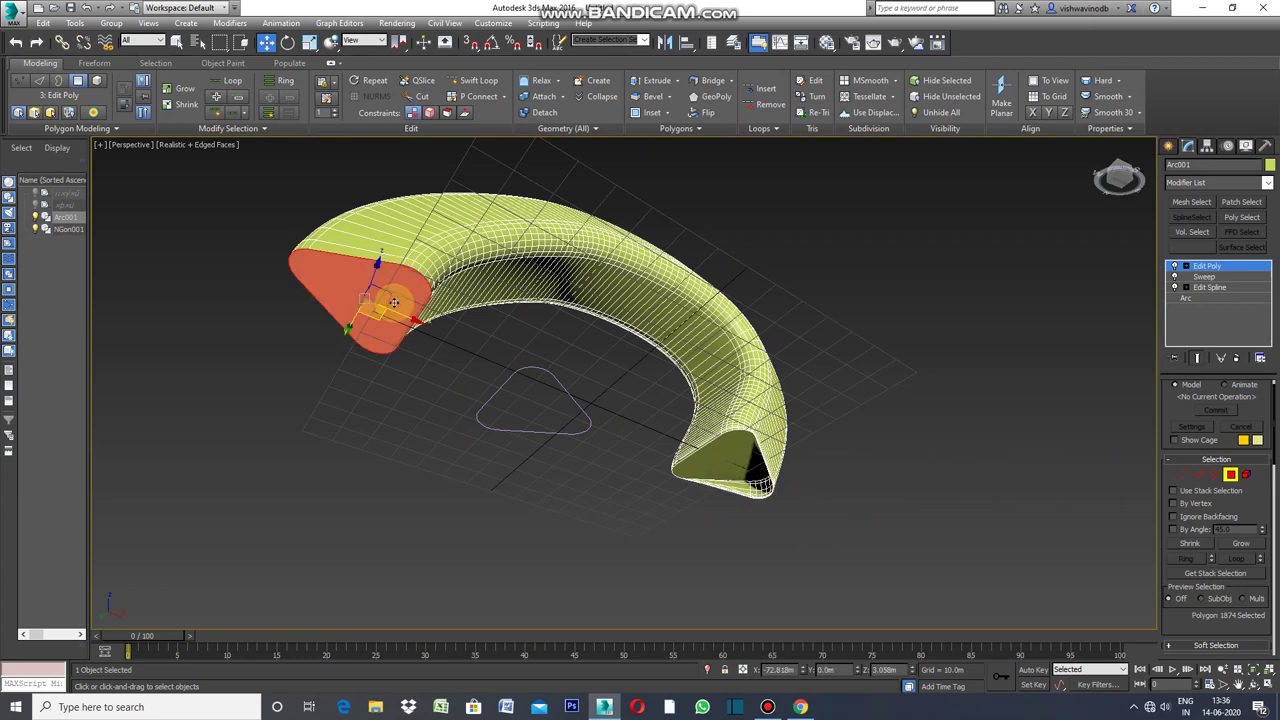
{"action": "left_click", "coordinate": [724, 466], "text": "ctrl"}
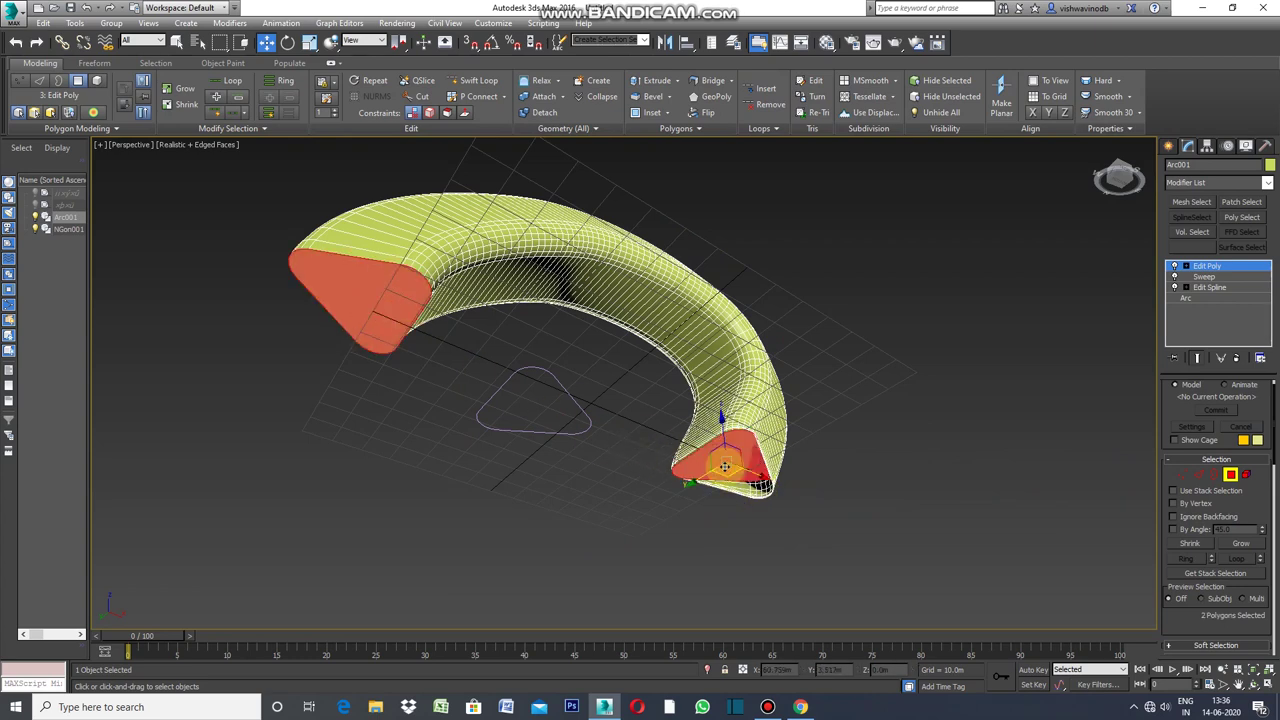
{"action": "left_click", "coordinate": [869, 559]}
Select edges at the arch's left end and extend them into a 237-edge ring.
{"action": "key", "text": "2"}
{"action": "middle_click_drag", "start_coordinate": [667, 289], "coordinate": [620, 300], "text": "alt"}
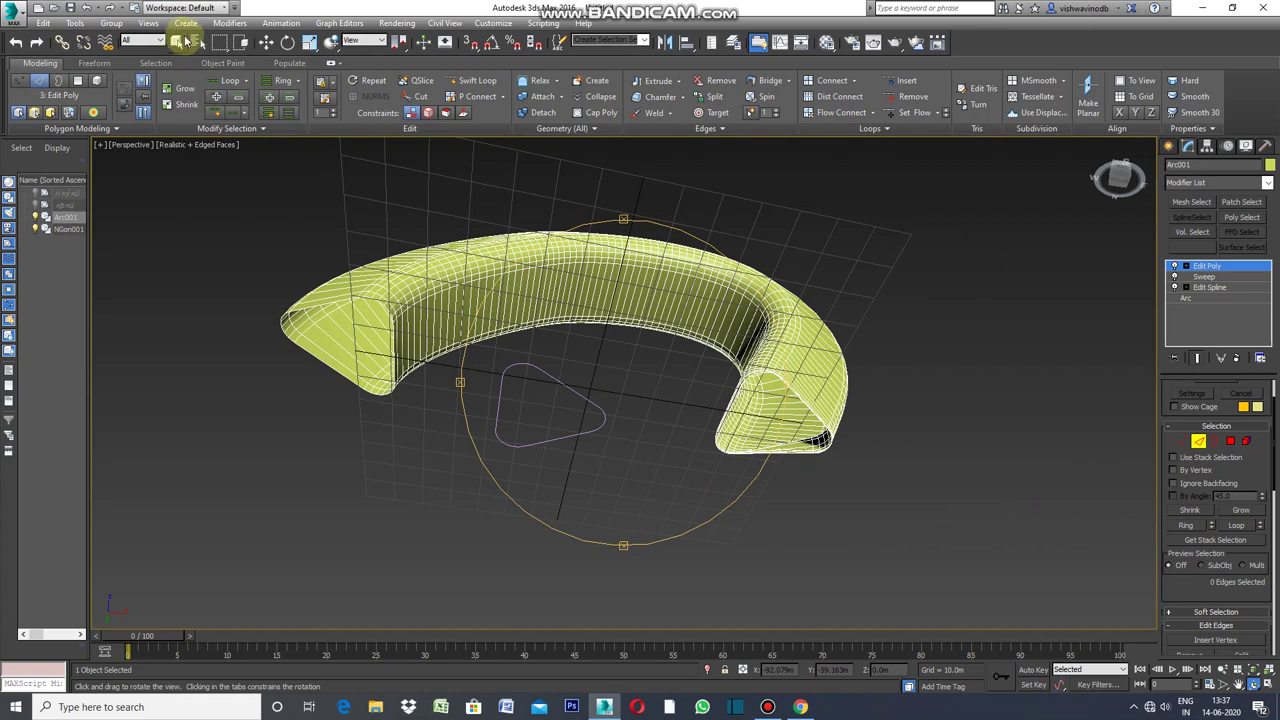
{"action": "left_click", "coordinate": [177, 44]}
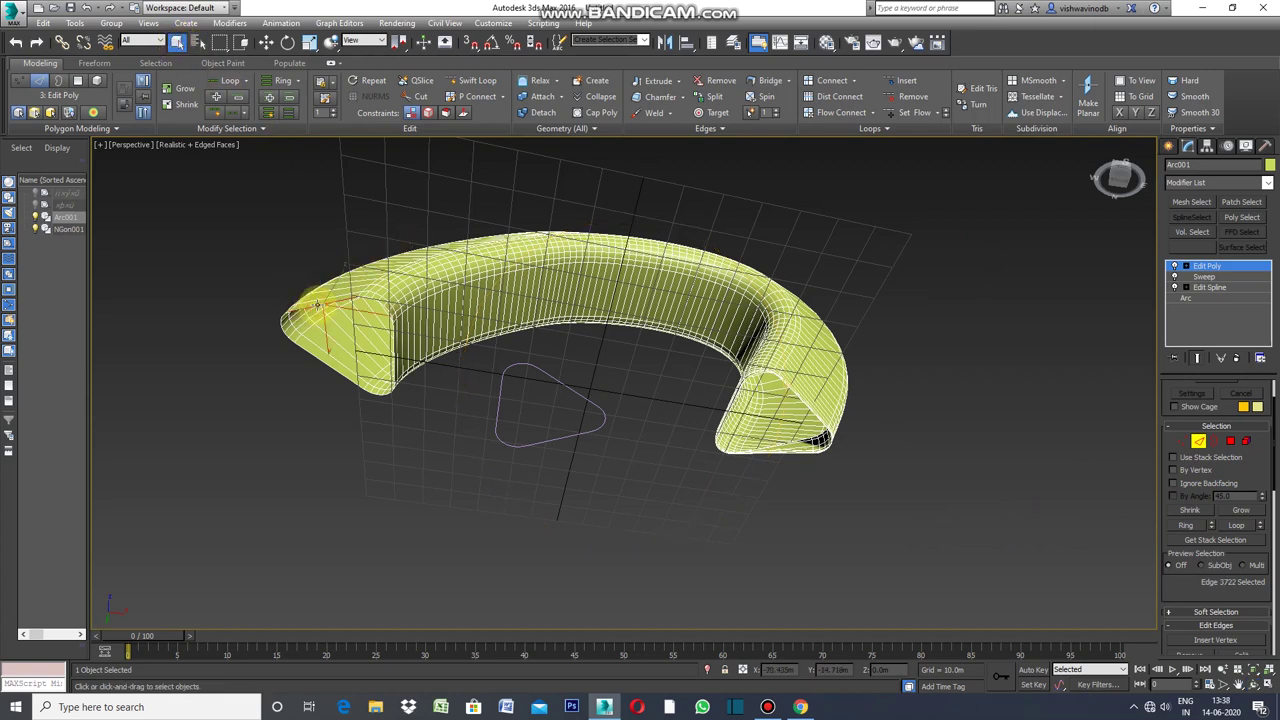
{"action": "left_click", "coordinate": [313, 358]}
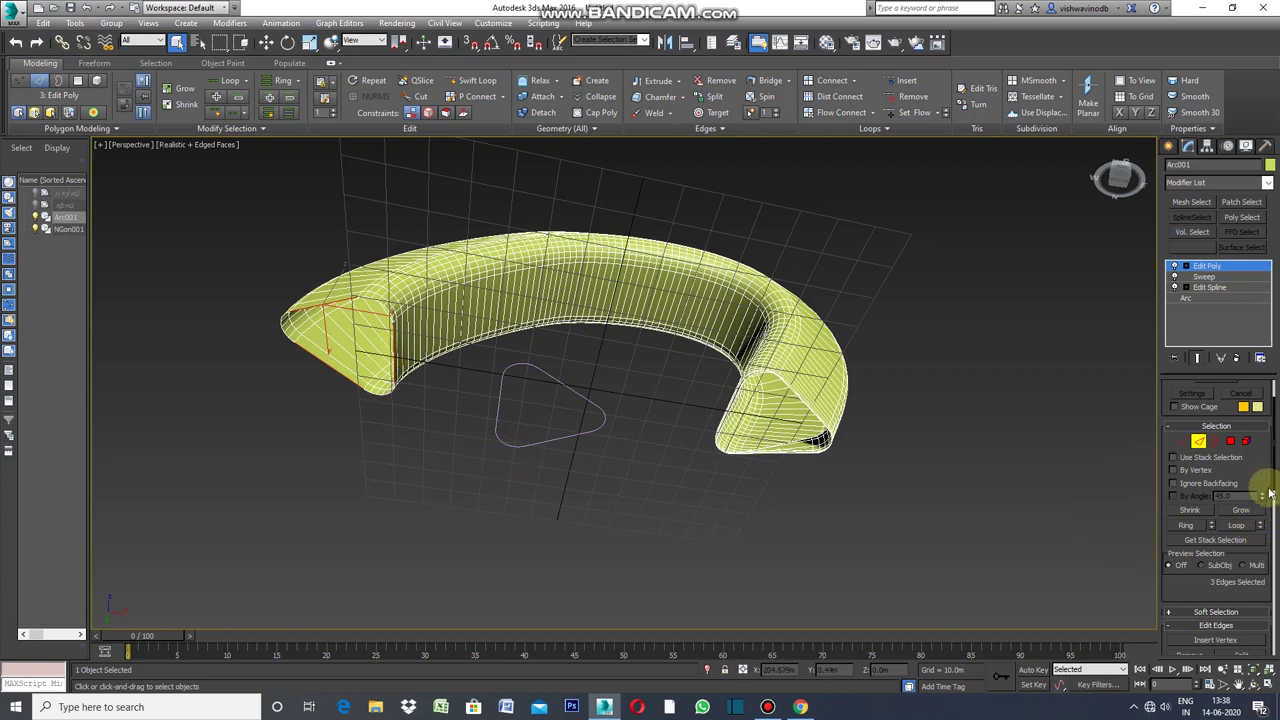
{"action": "left_click", "coordinate": [1187, 525]}
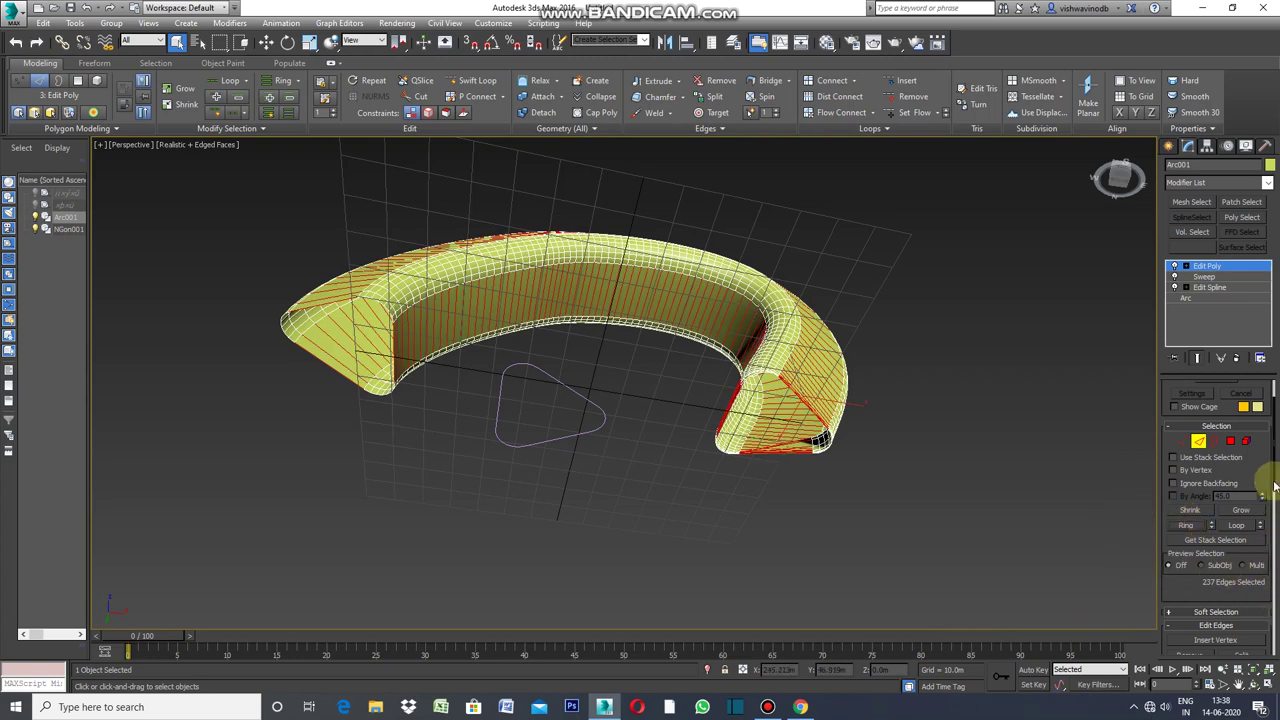
{"action": "left_click_drag", "start_coordinate": [1275, 484], "coordinate": [1275, 478]}
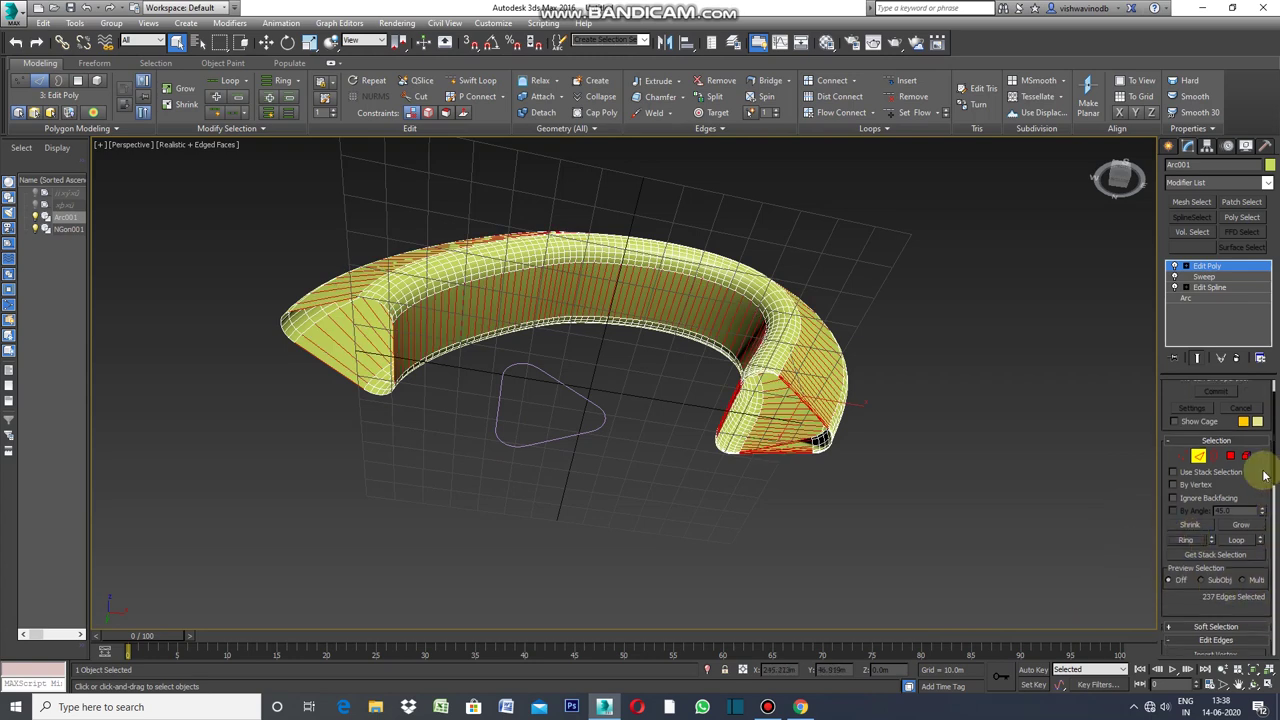
{"action": "left_click", "coordinate": [1232, 458], "text": "ctrl"}
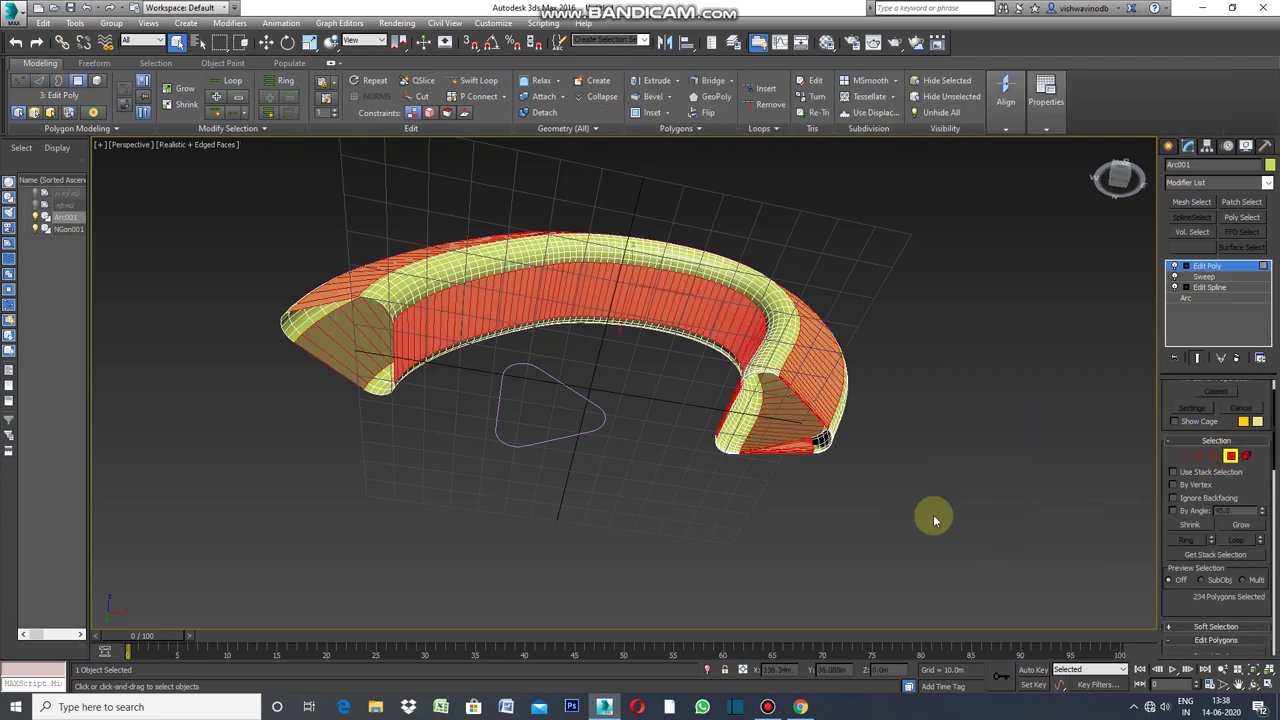
{"action": "left_click", "coordinate": [1199, 459]}
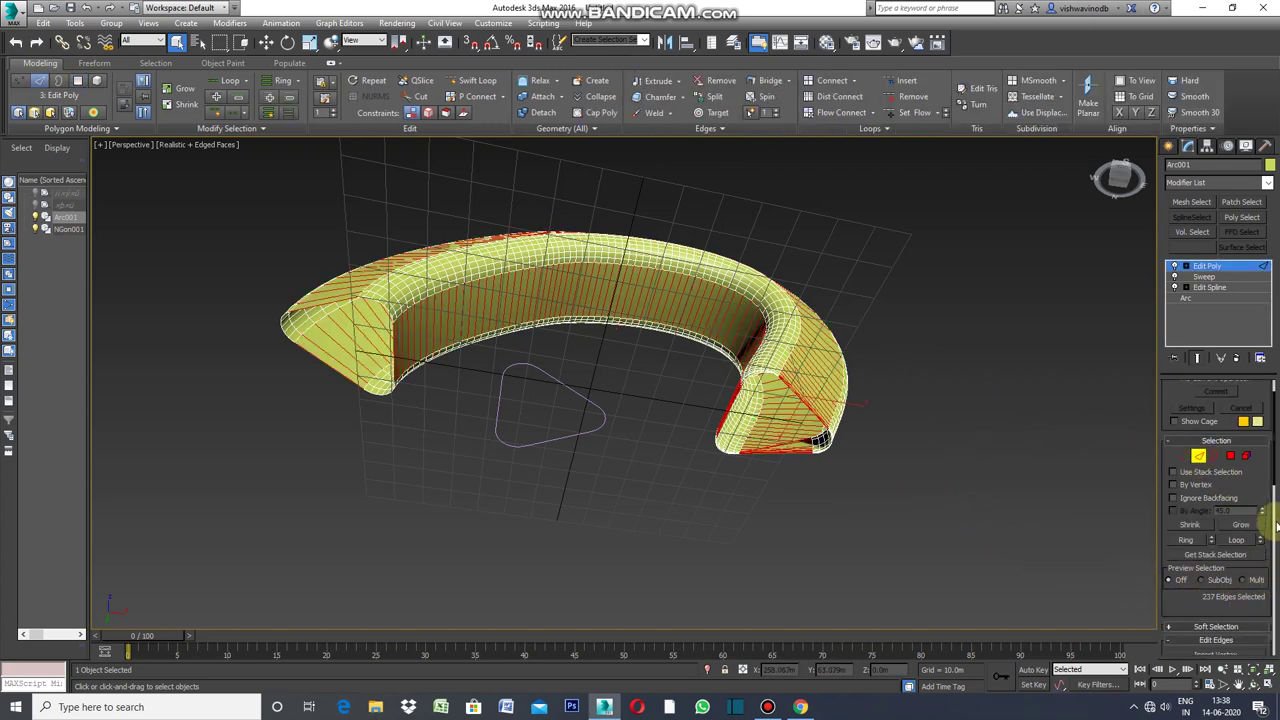
{"action": "left_click_drag", "start_coordinate": [1275, 473], "coordinate": [1272, 562]}
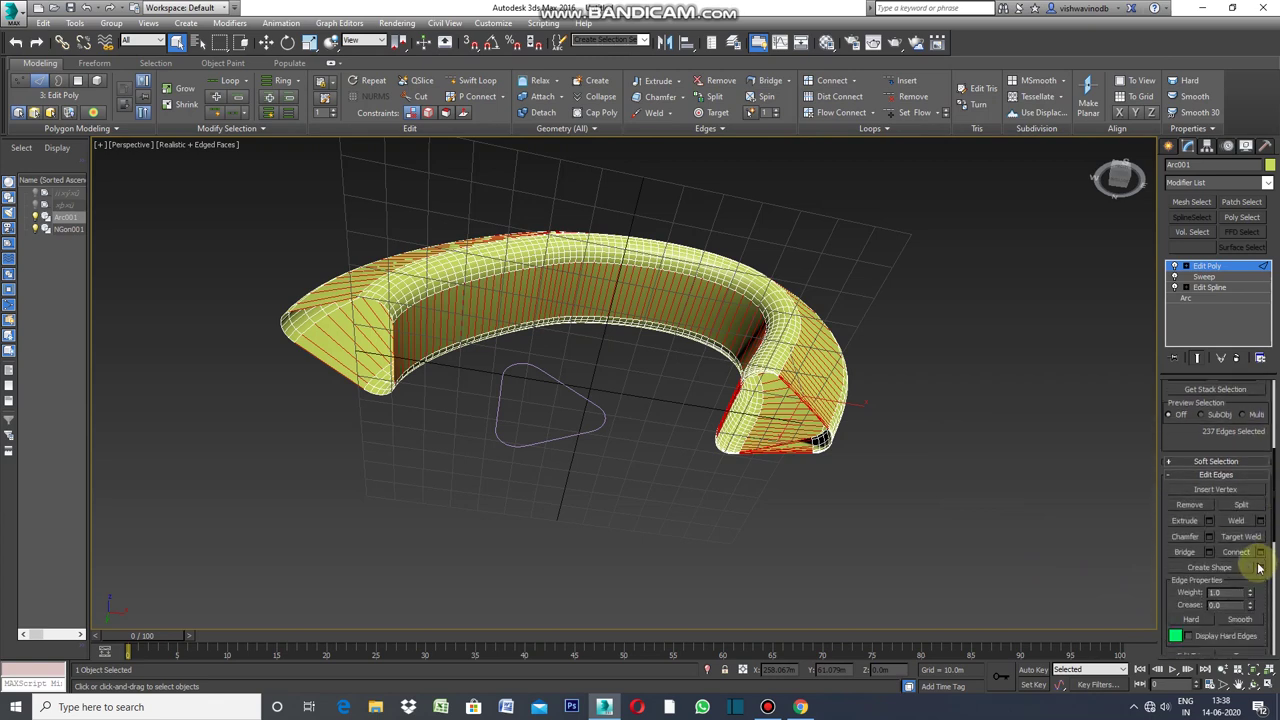
Connect the ring edges with a raised segment count to add lengthwise loops along the arch.
{"action": "left_click", "coordinate": [1260, 553]}
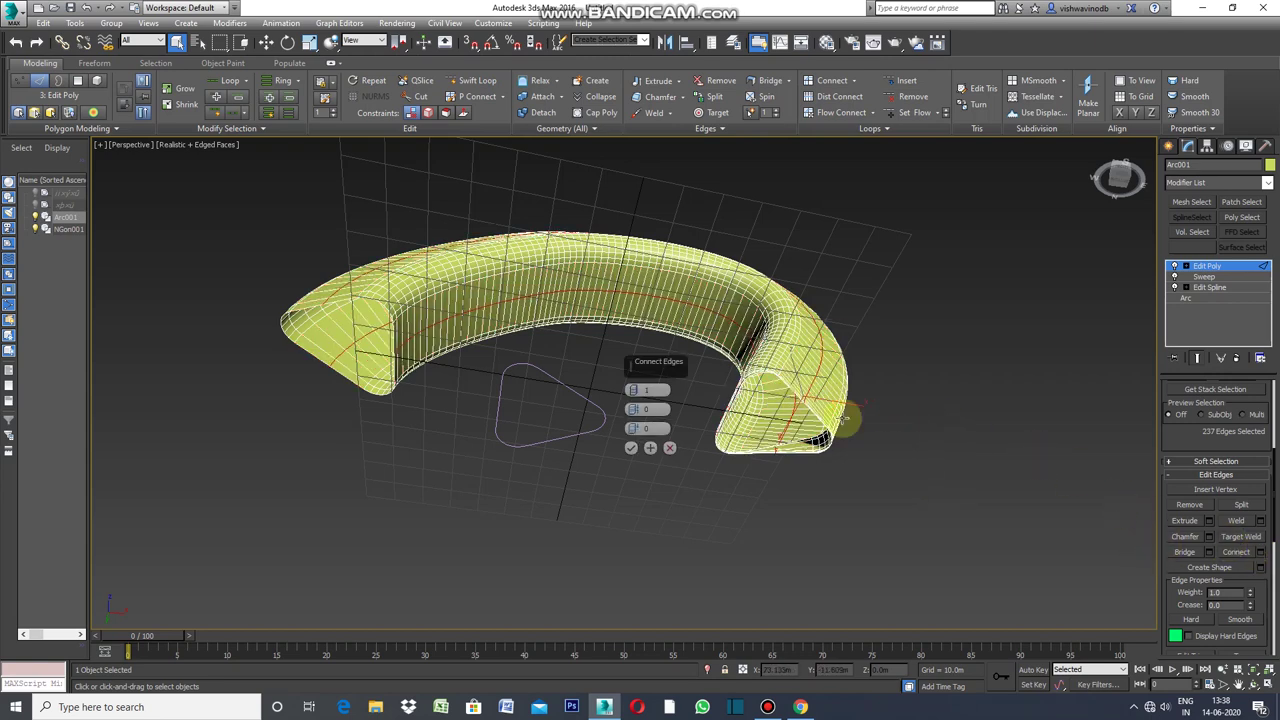
{"action": "scroll", "coordinate": [826, 391], "scroll_direction": "up", "scroll_amount": 3}
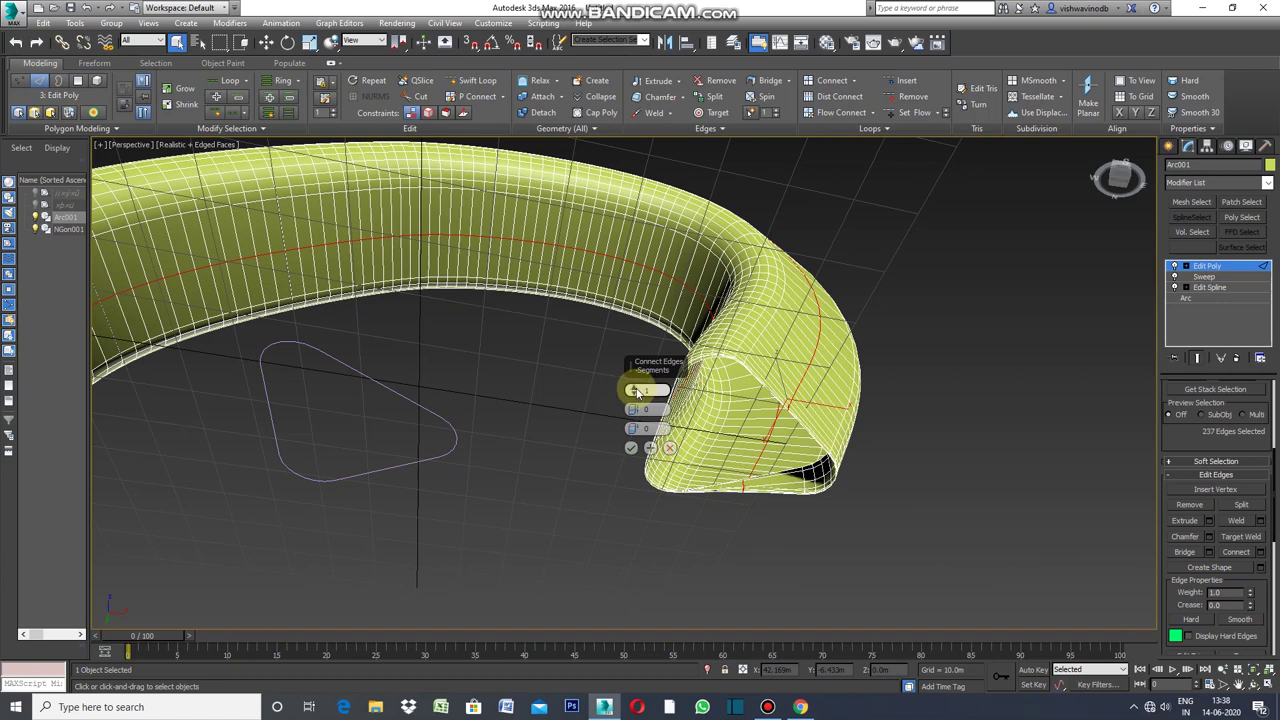
{"action": "left_click_drag", "start_coordinate": [634, 390], "coordinate": [646, 388]}
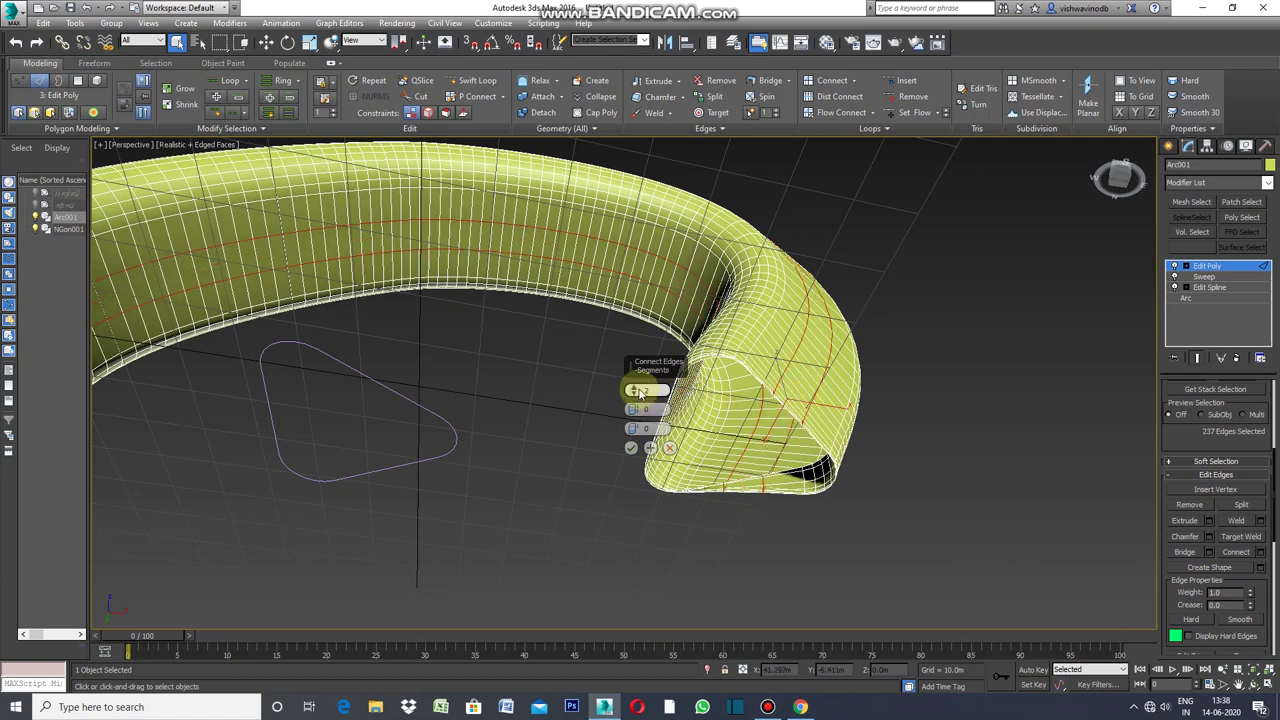
{"action": "left_click_drag", "start_coordinate": [635, 392], "coordinate": [636, 390]}
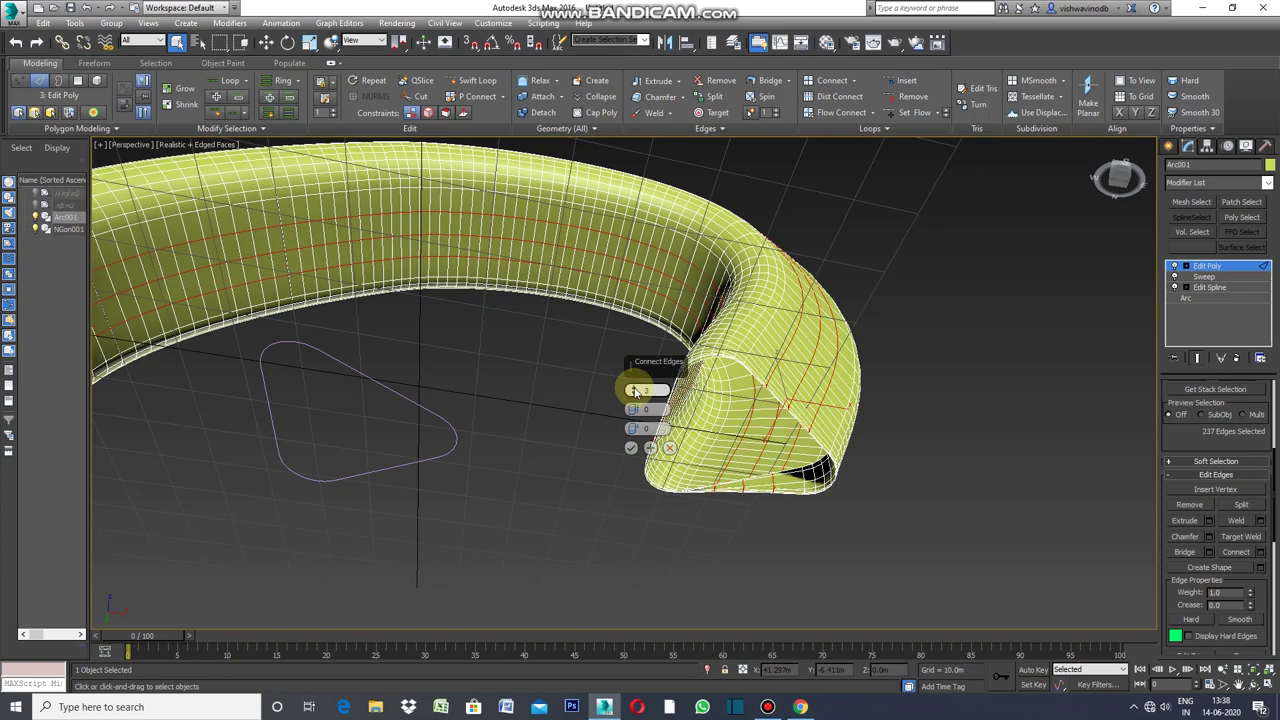
{"action": "left_click_drag", "start_coordinate": [634, 390], "coordinate": [636, 391]}
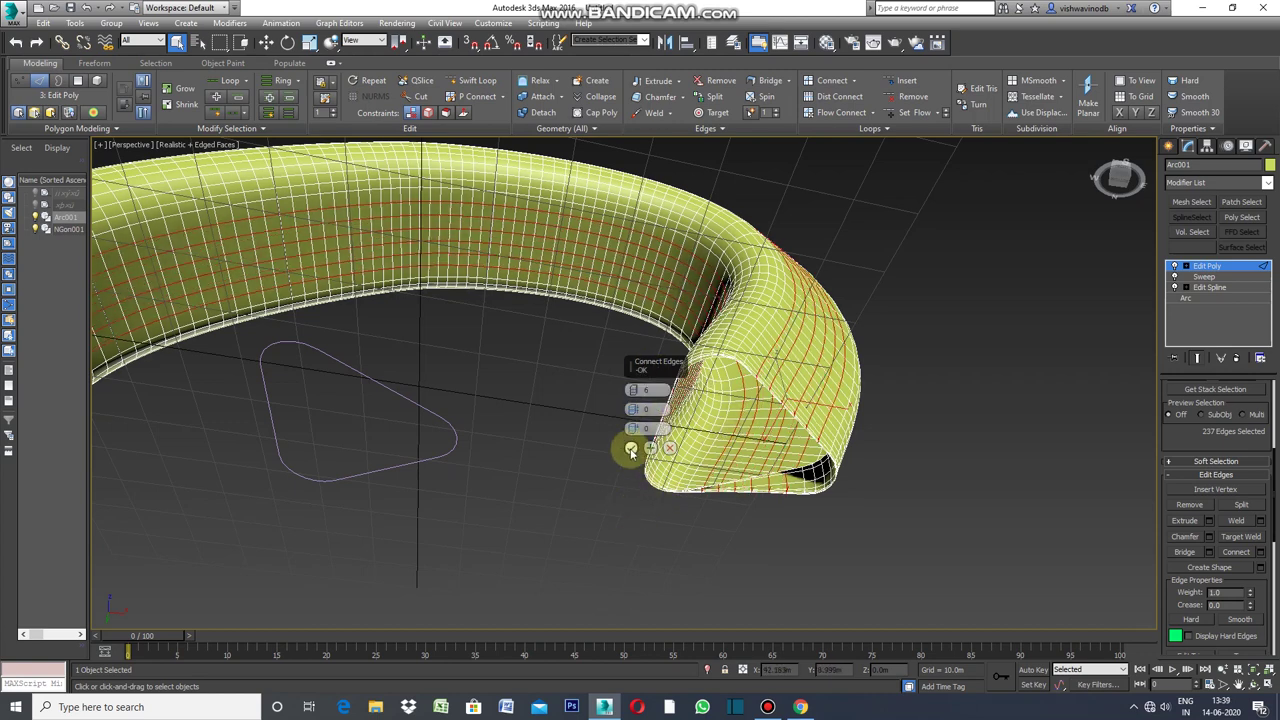
{"action": "left_click", "coordinate": [630, 449]}
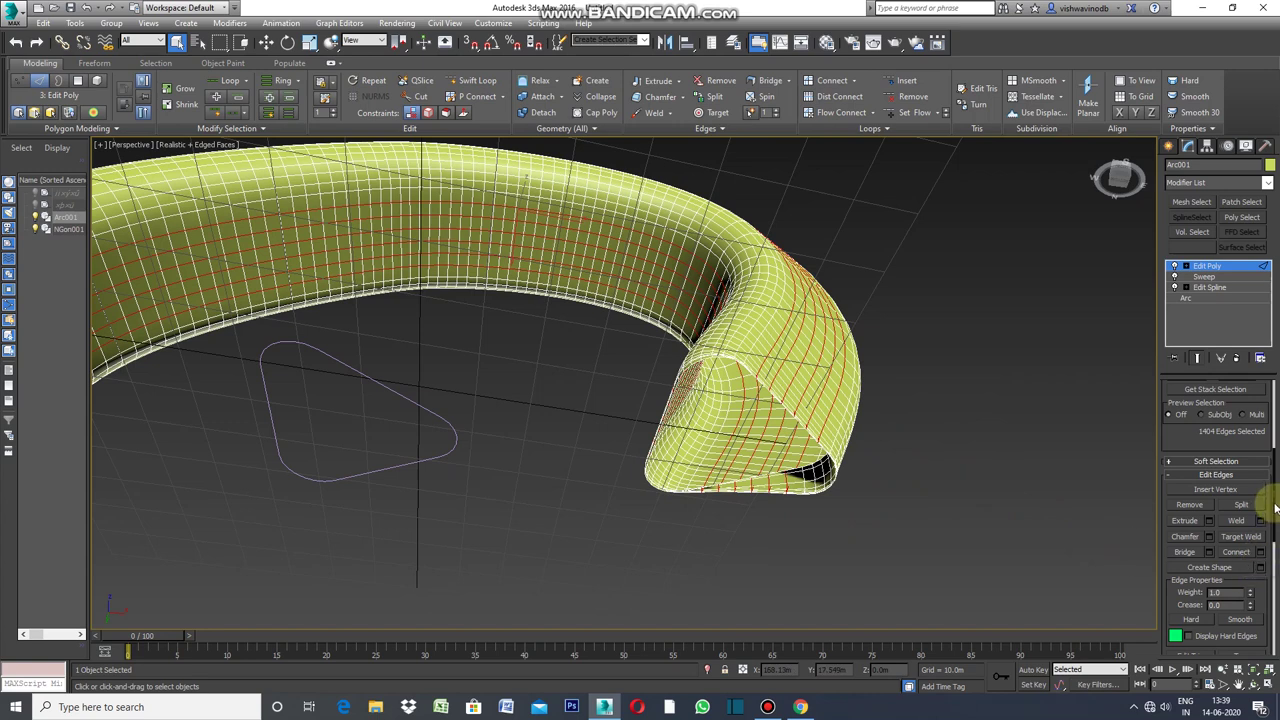
Convert the edge ring to polygons and apply a Voronoi-like Generate Topology pattern.
{"action": "left_click_drag", "start_coordinate": [1275, 508], "coordinate": [1270, 455]}
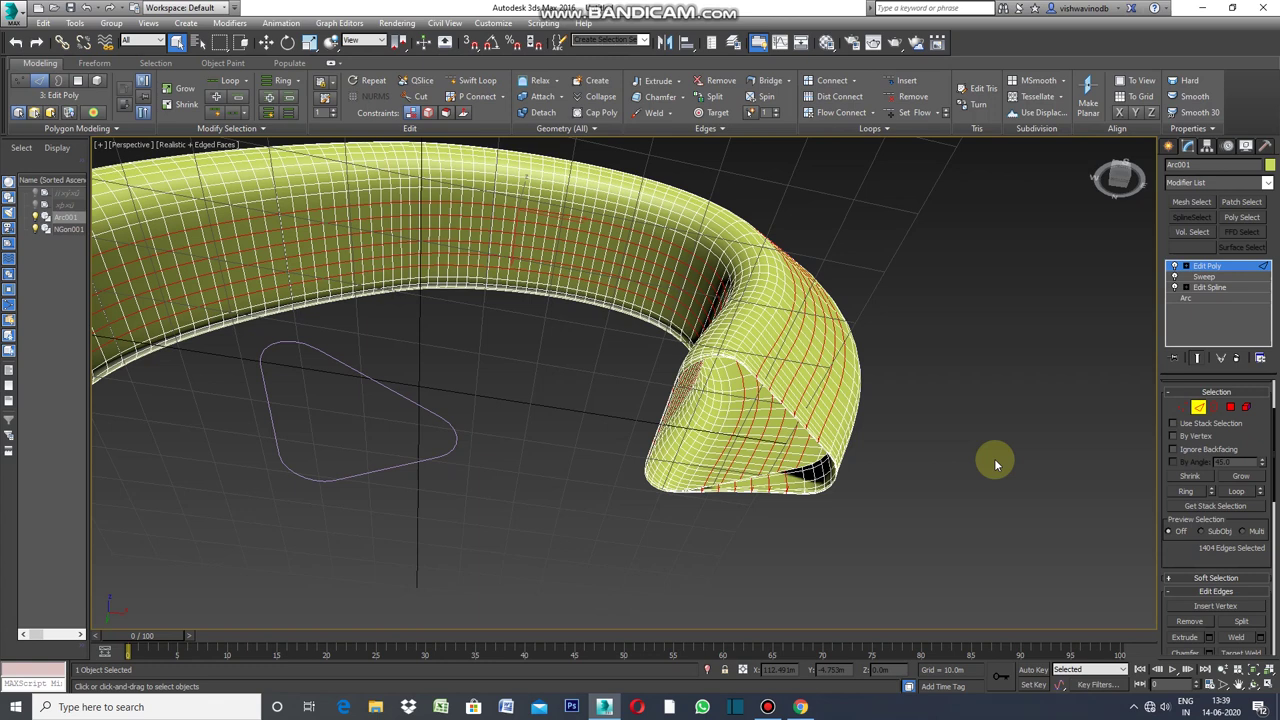
{"action": "left_click", "coordinate": [1230, 410], "text": "ctrl"}
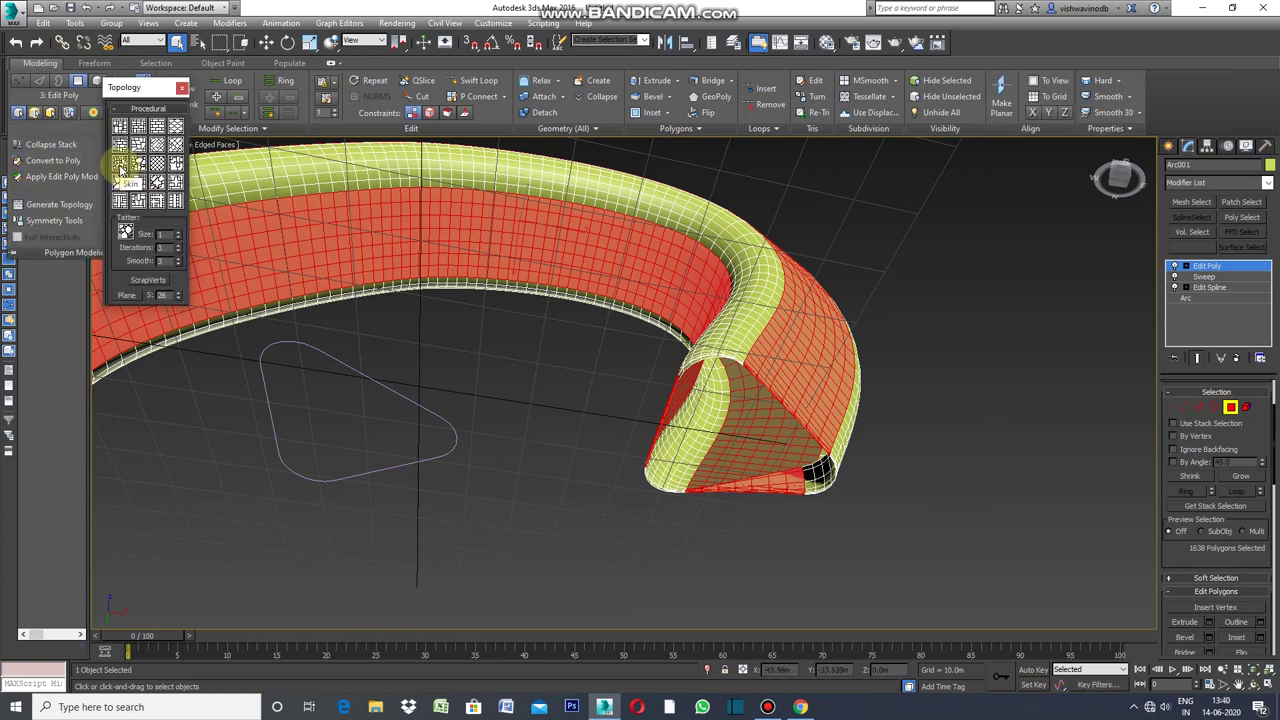
{"action": "left_click", "coordinate": [120, 168]}
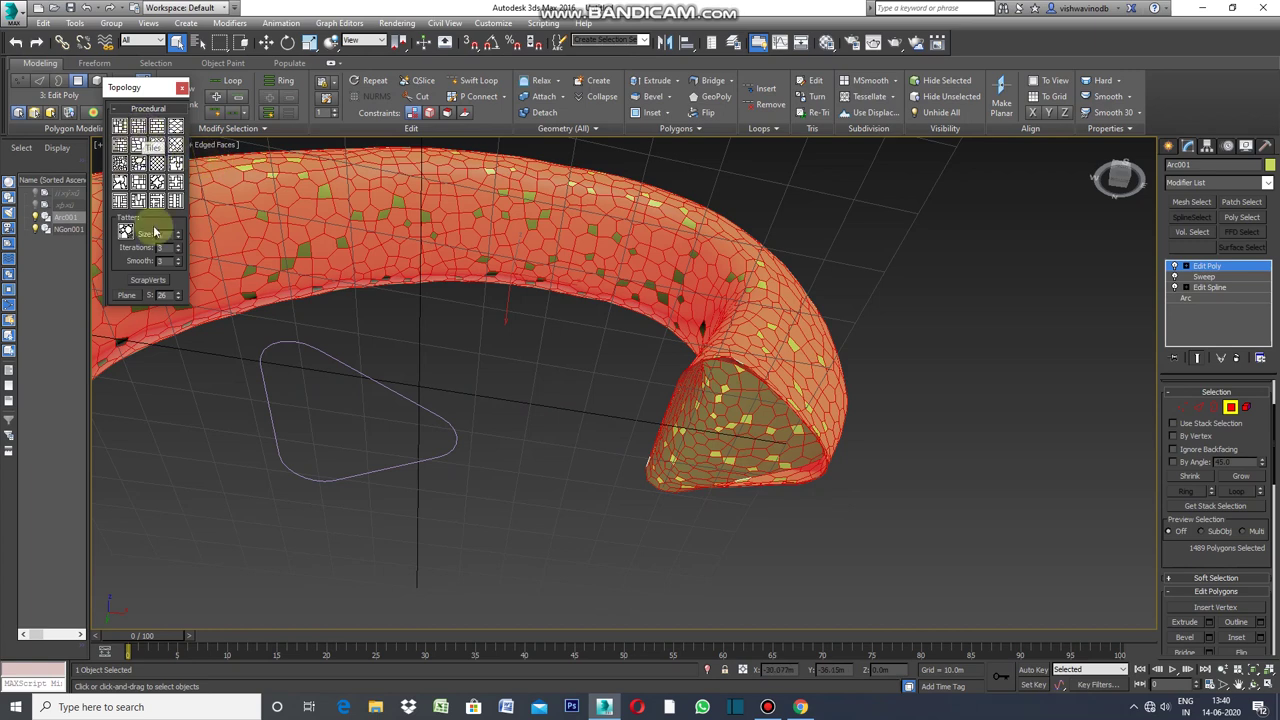
{"action": "left_click", "coordinate": [183, 90]}
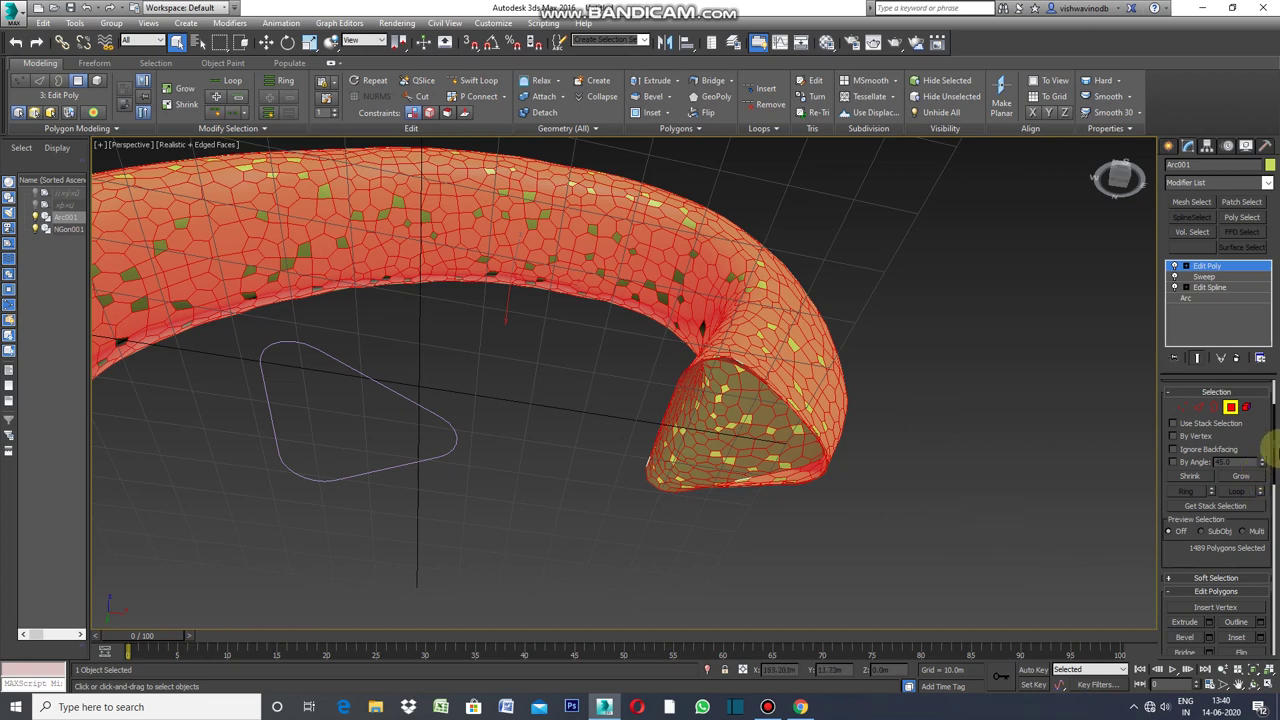
{"action": "left_click_drag", "start_coordinate": [1275, 437], "coordinate": [1277, 405]}
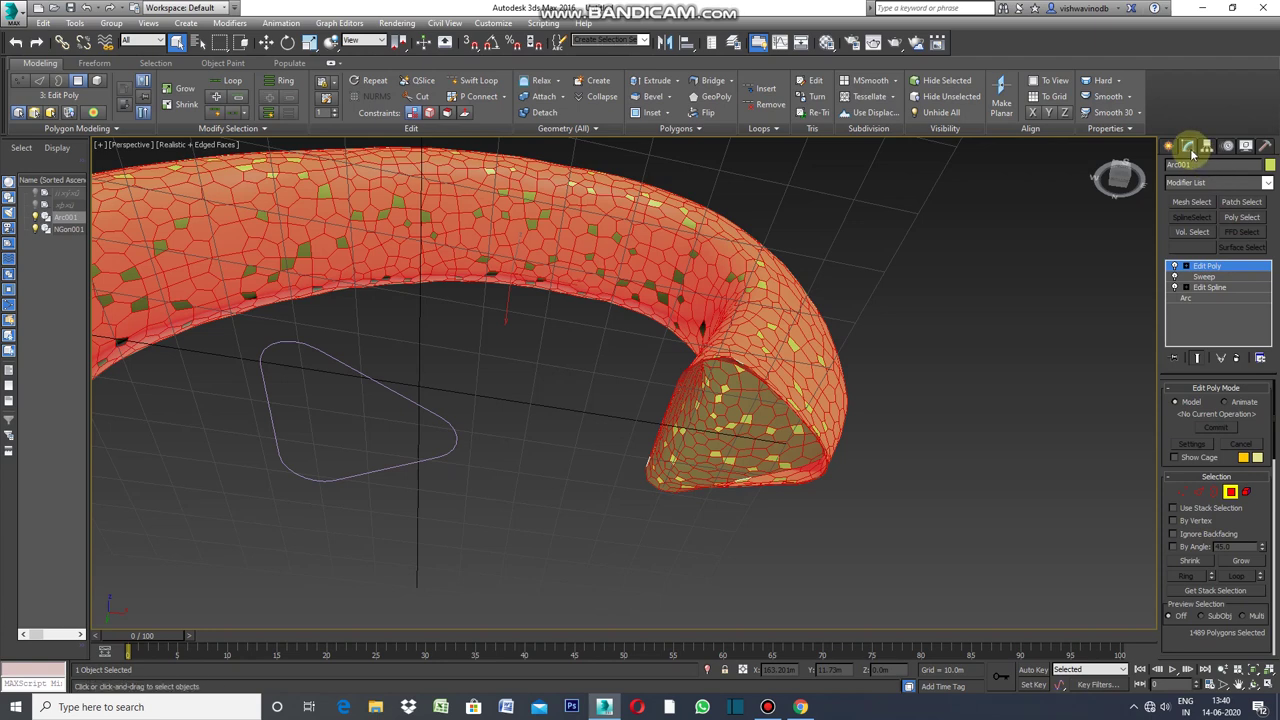
Add the VoroFrag modifier from the Topology Modifiers list to the arch's stack.
{"action": "left_click", "coordinate": [1268, 186]}
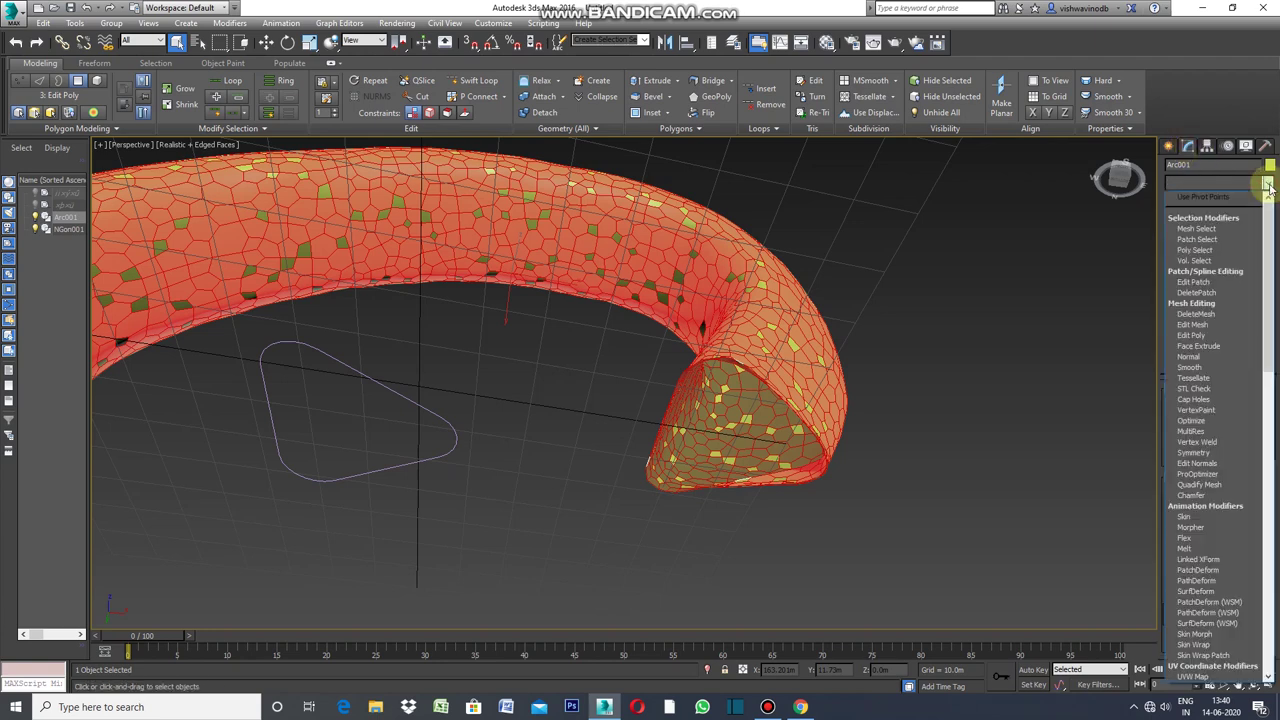
{"action": "left_click_drag", "start_coordinate": [1268, 278], "coordinate": [1272, 572]}
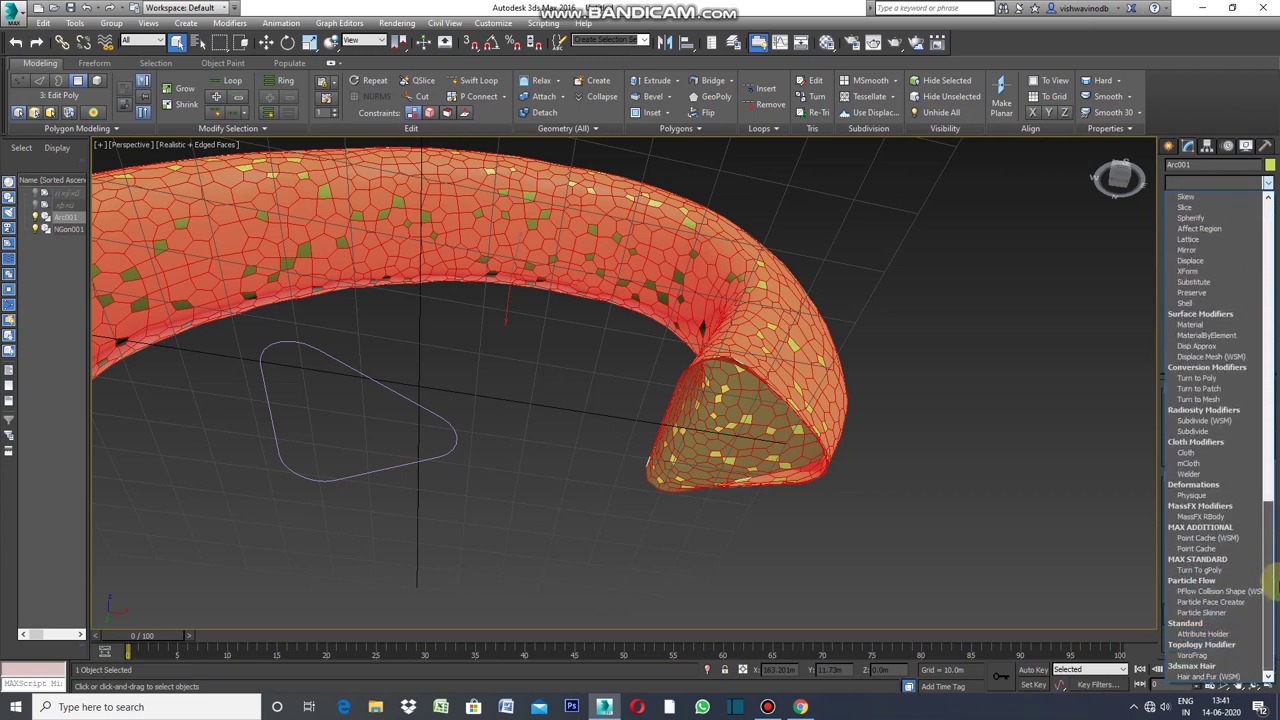
{"action": "left_click", "coordinate": [1211, 660]}
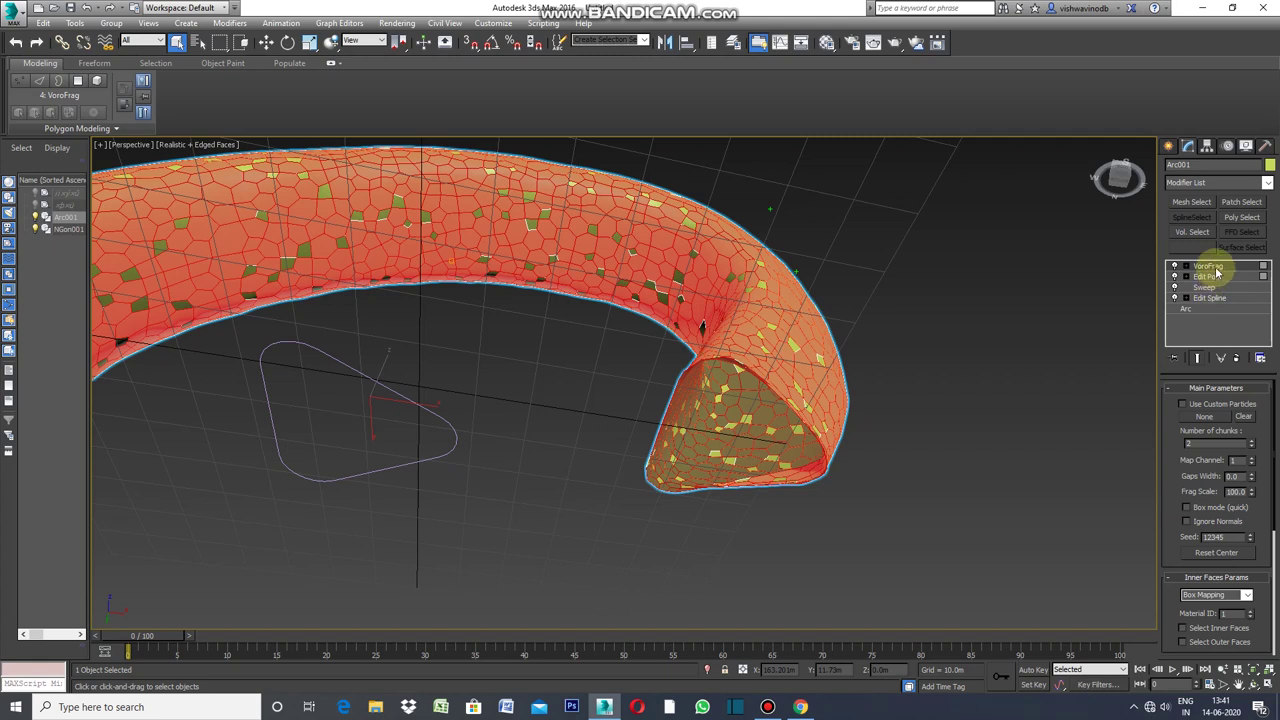
{"action": "left_click", "coordinate": [1214, 267]}
{"action": "key", "text": "w"}
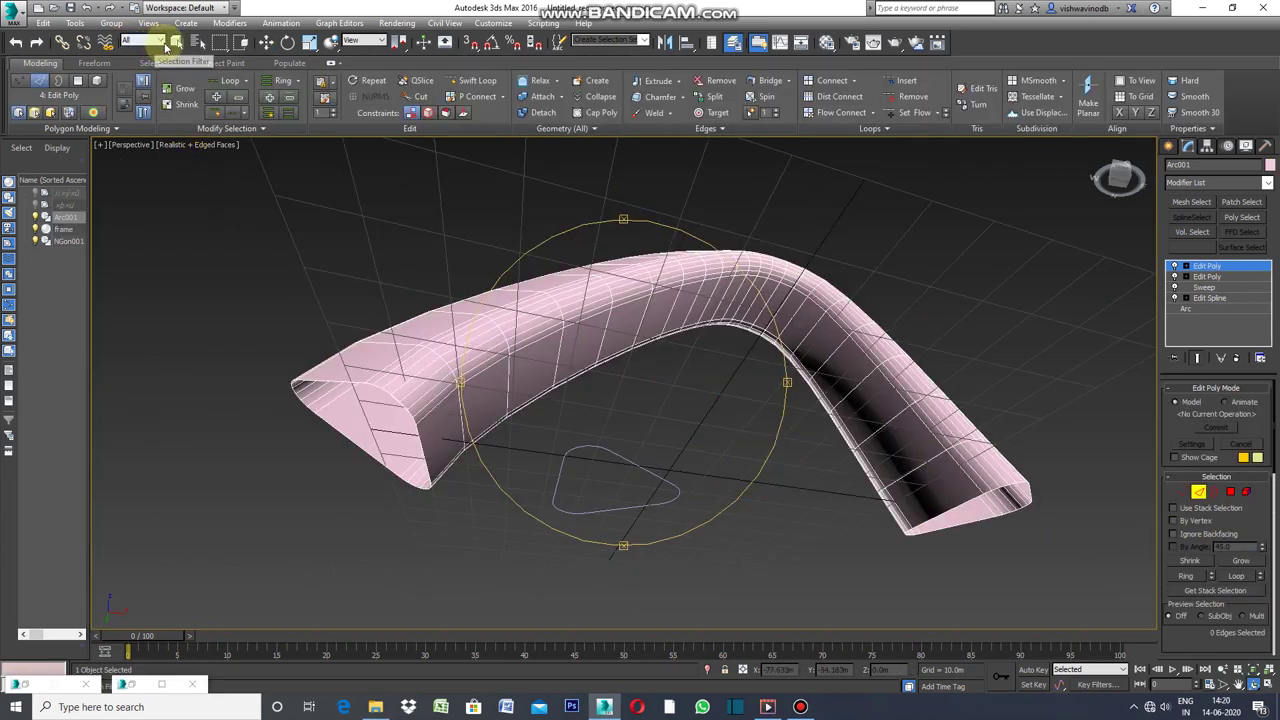
Select two adjacent edges at the arch's left end and extend them into a full edge ring.
{"action": "left_click", "coordinate": [175, 45]}
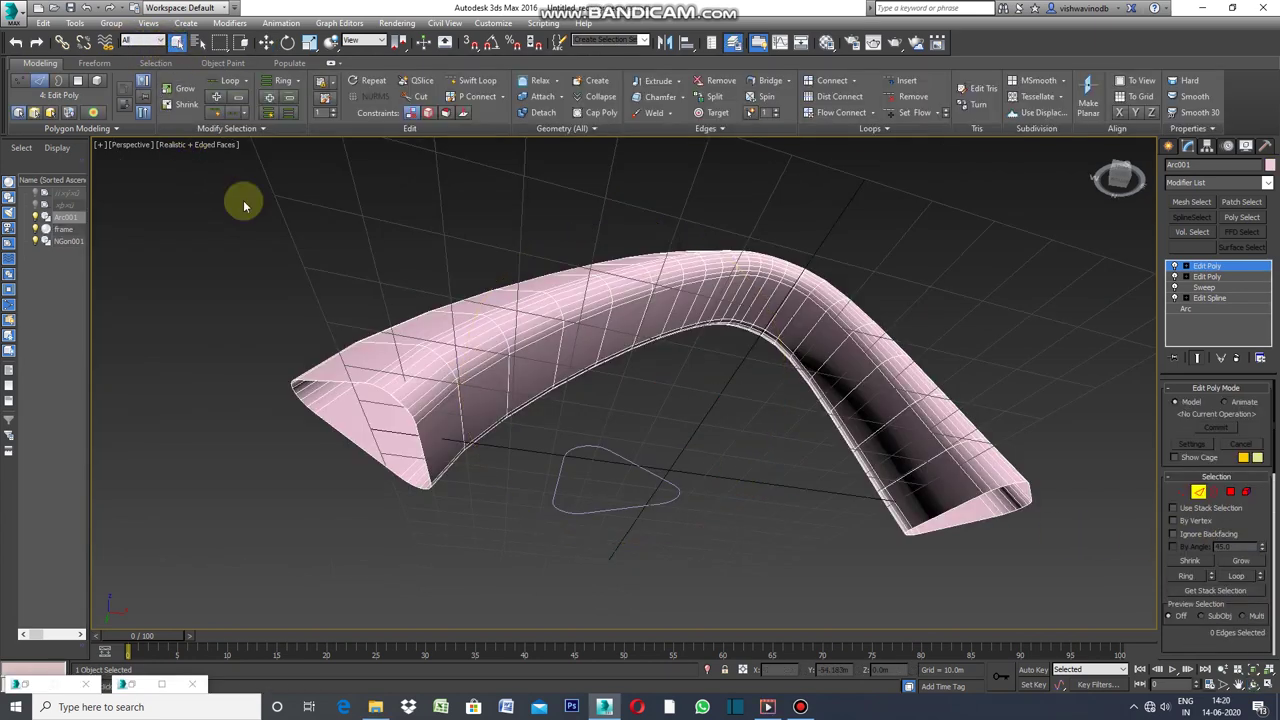
{"action": "left_click", "coordinate": [330, 378]}
{"action": "left_click", "coordinate": [339, 432], "text": "ctrl"}
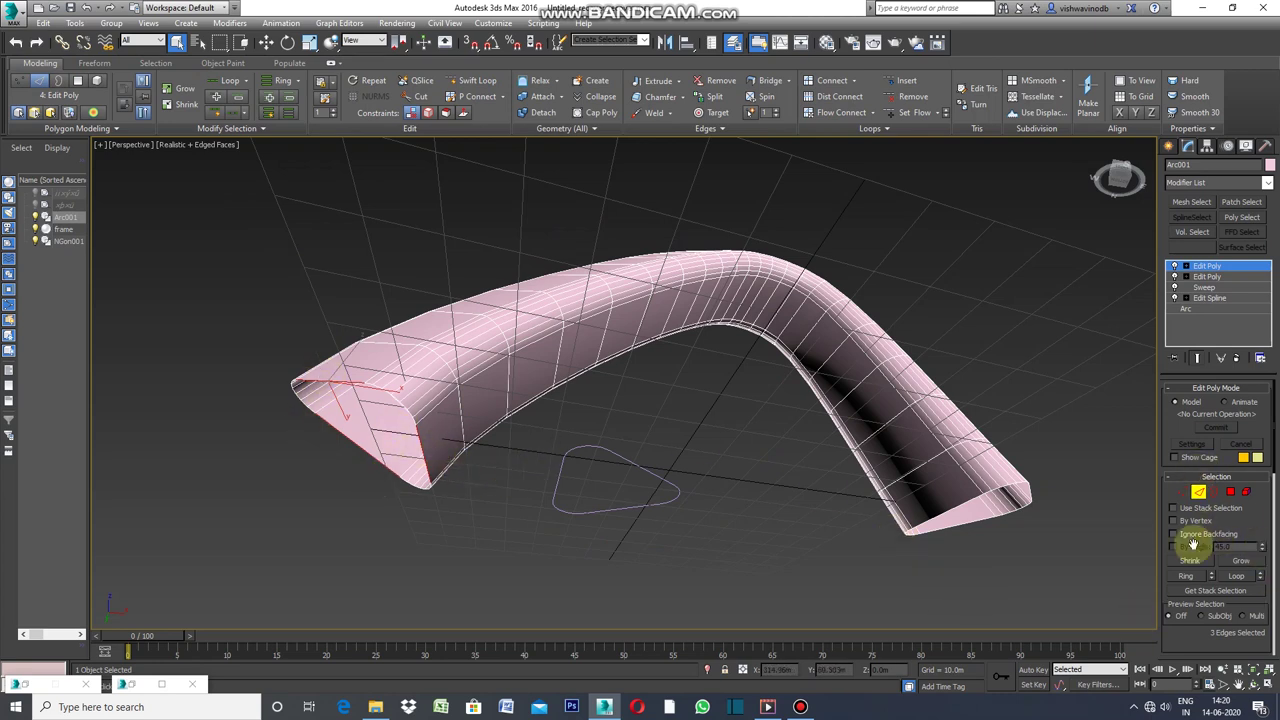
{"action": "left_click", "coordinate": [1188, 578]}
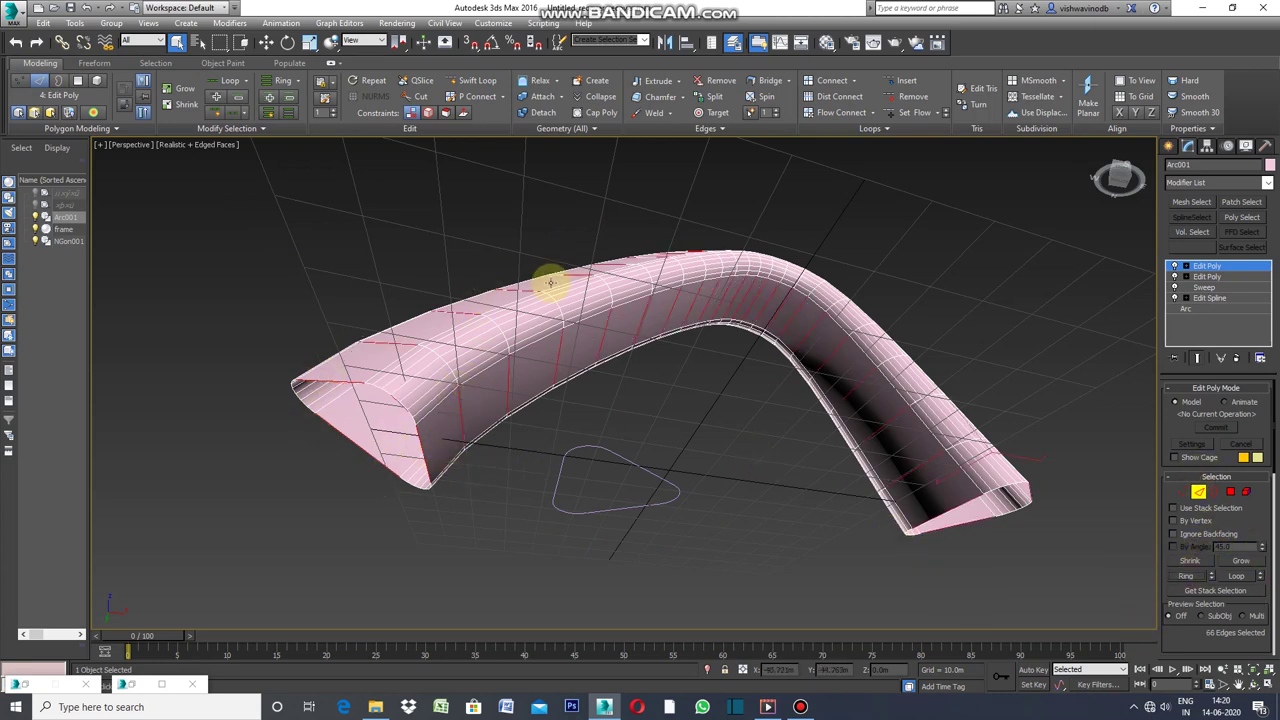
Orbit to inspect the ring, then convert it to polygons and back to 66 selected edges.
{"action": "left_click", "coordinate": [1254, 686]}
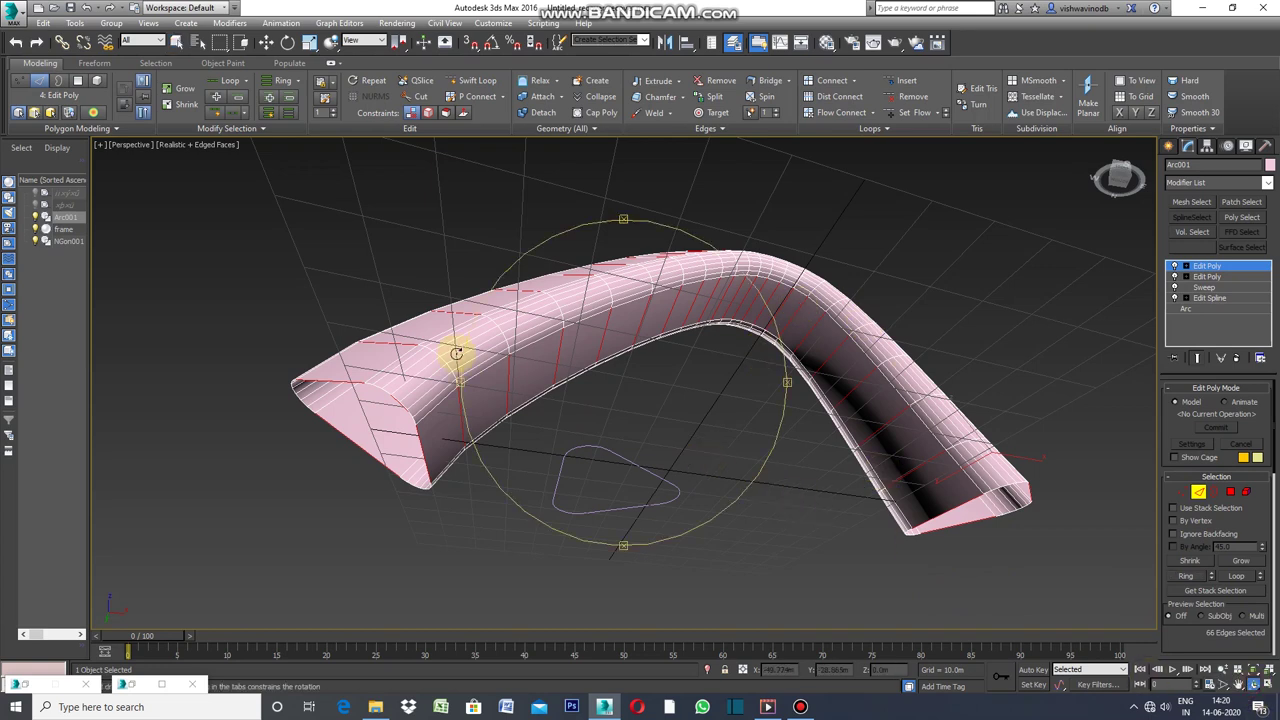
{"action": "left_click_drag", "start_coordinate": [462, 376], "coordinate": [457, 380]}
{"action": "mouse_move", "coordinate": [623, 224]}
{"action": "left_mouse_down"}
{"action": "mouse_move", "coordinate": [623, 271]}
{"action": "mouse_move", "coordinate": [666, 300]}
{"action": "mouse_move", "coordinate": [823, 286]}
{"action": "mouse_move", "coordinate": [866, 240]}
{"action": "left_mouse_up"}
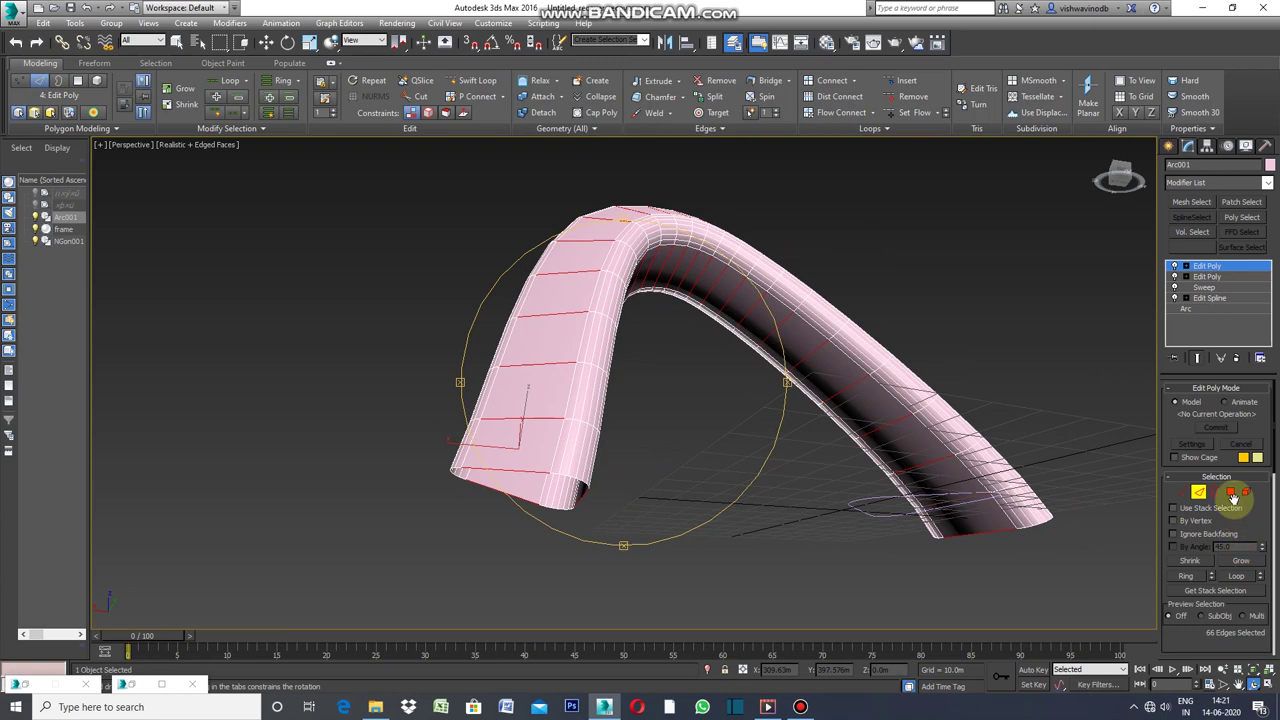
{"action": "left_click", "coordinate": [1231, 492]}
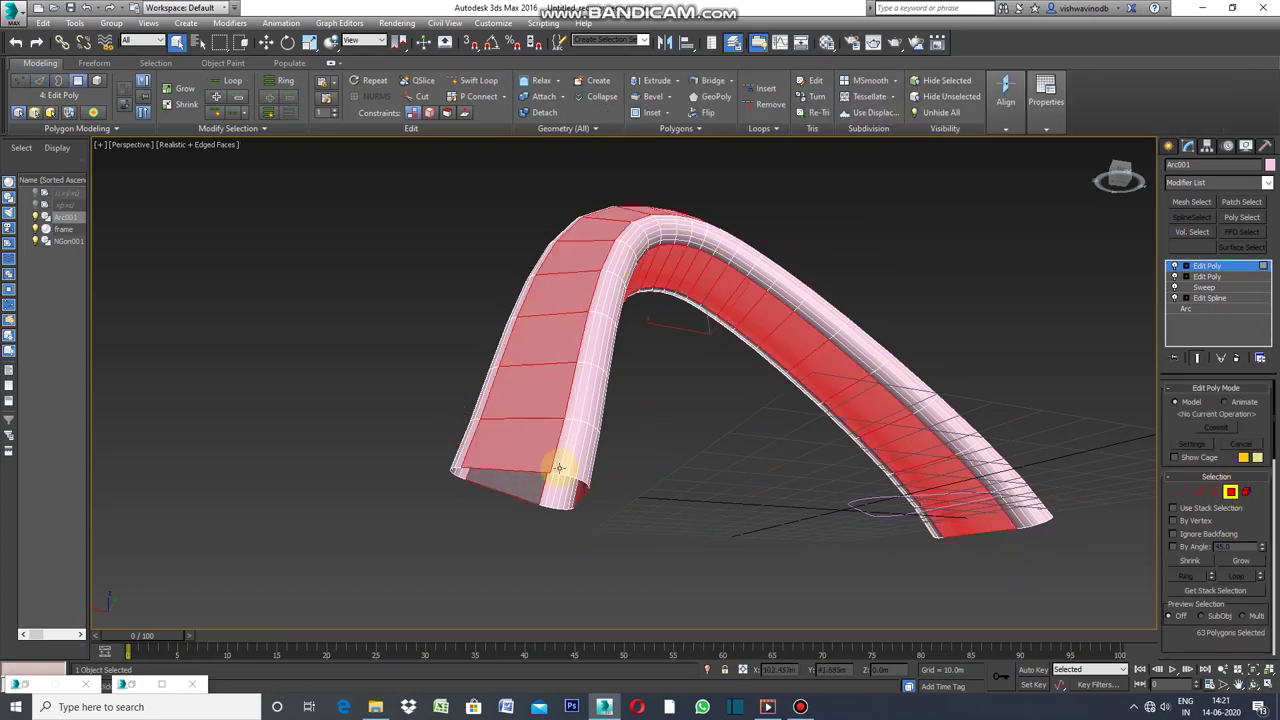
{"action": "left_click", "coordinate": [1200, 492]}
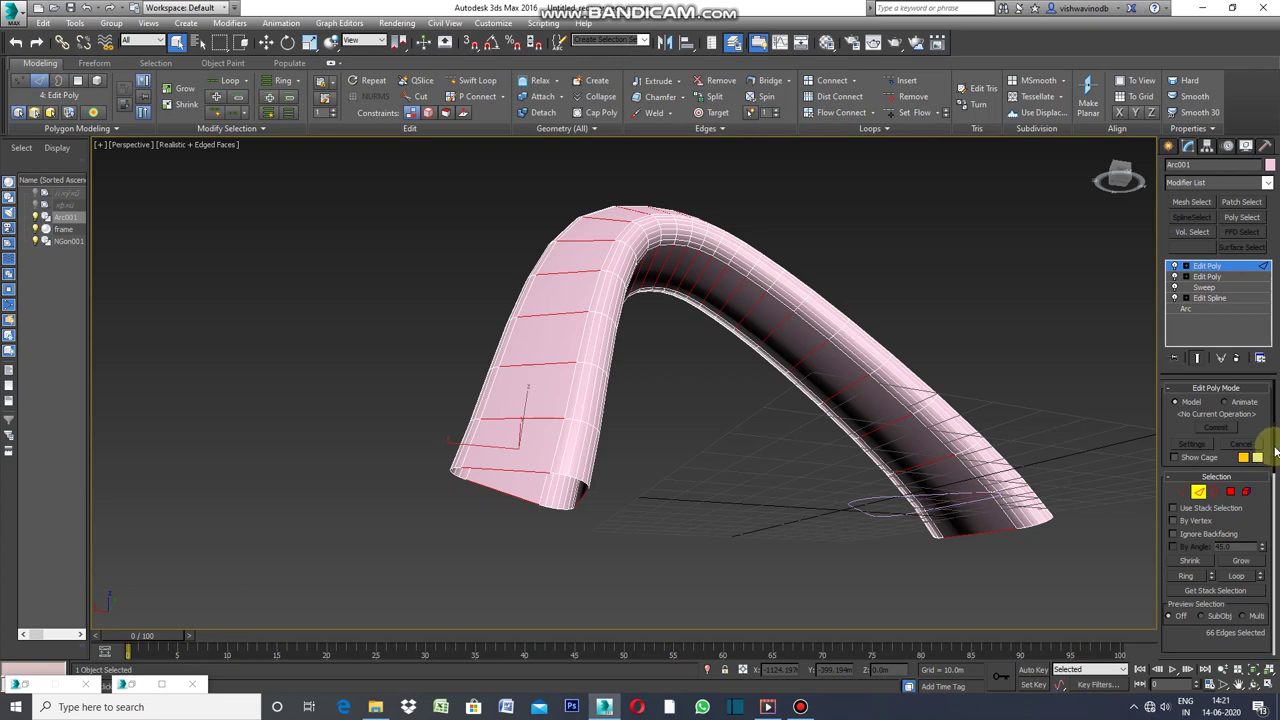
{"action": "left_click_drag", "start_coordinate": [1276, 452], "coordinate": [1272, 544]}
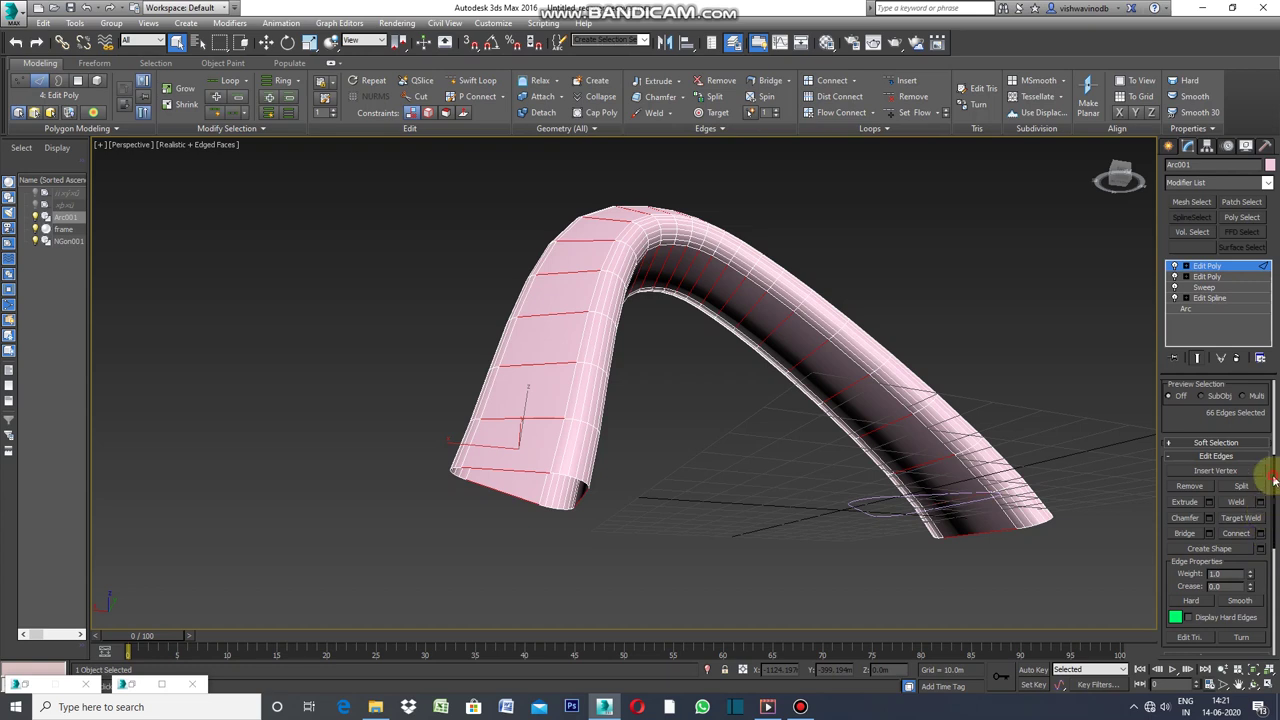
Connect the 66-edge ring with 5 segments, adding five lengthwise edge loops.
{"action": "left_click", "coordinate": [1261, 535]}
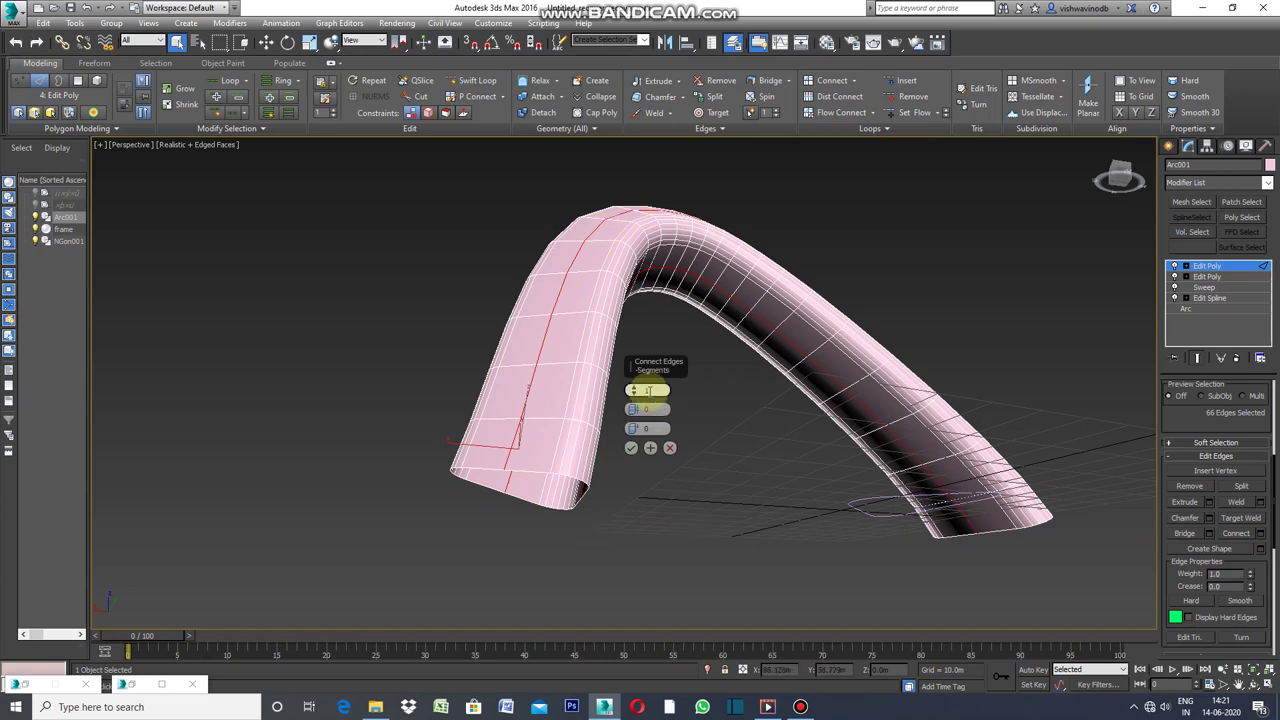
{"action": "left_click", "coordinate": [631, 387]}
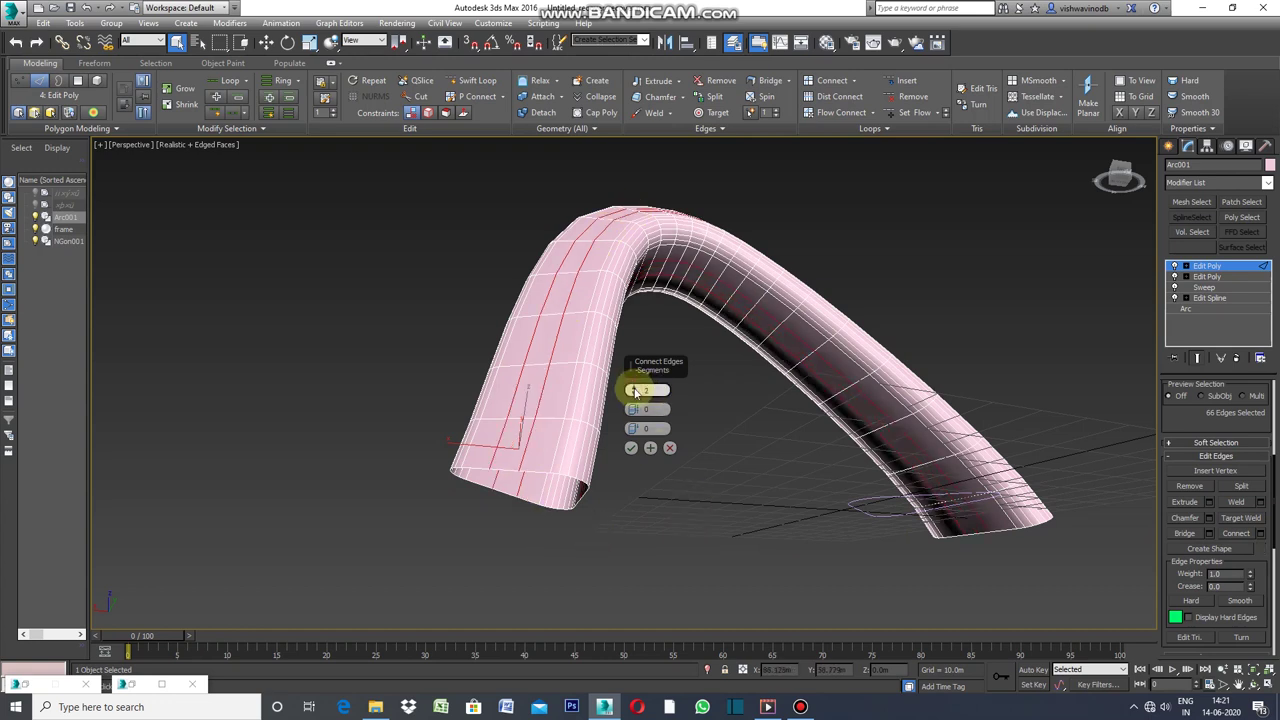
{"action": "left_click", "coordinate": [633, 391]}
{"action": "left_click_drag", "start_coordinate": [631, 390], "coordinate": [632, 384]}
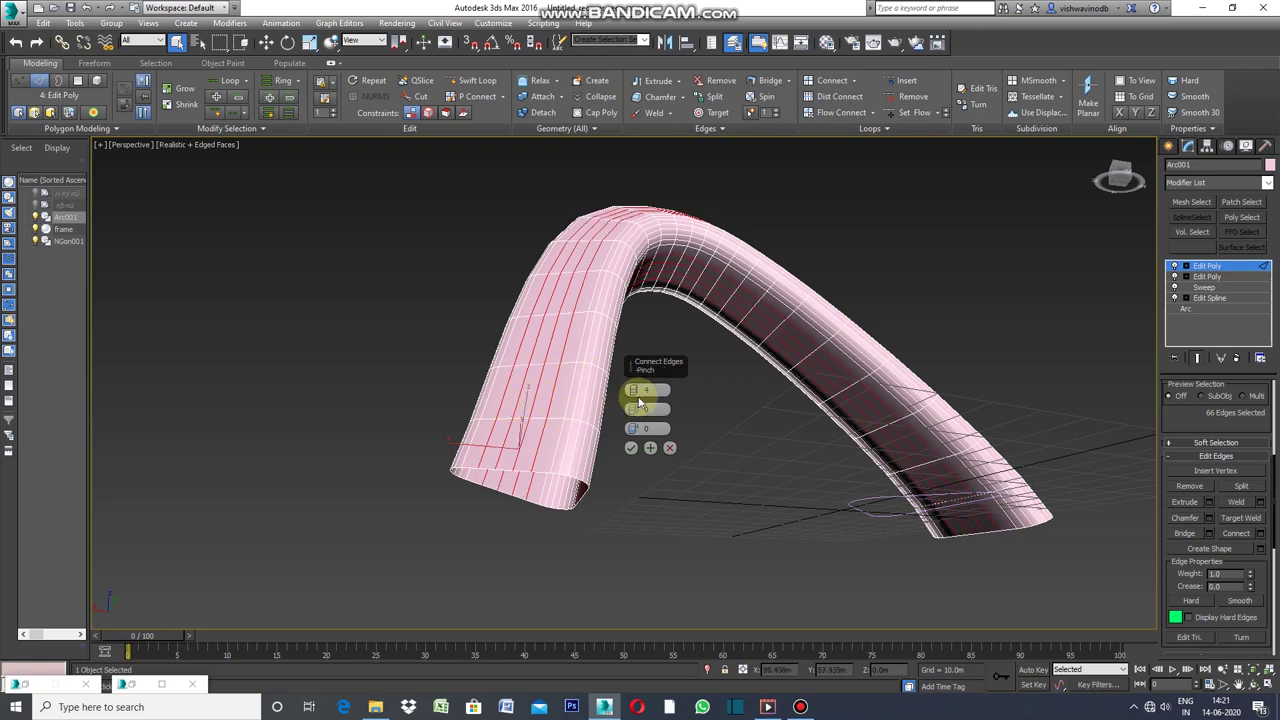
{"action": "left_click", "coordinate": [633, 388]}
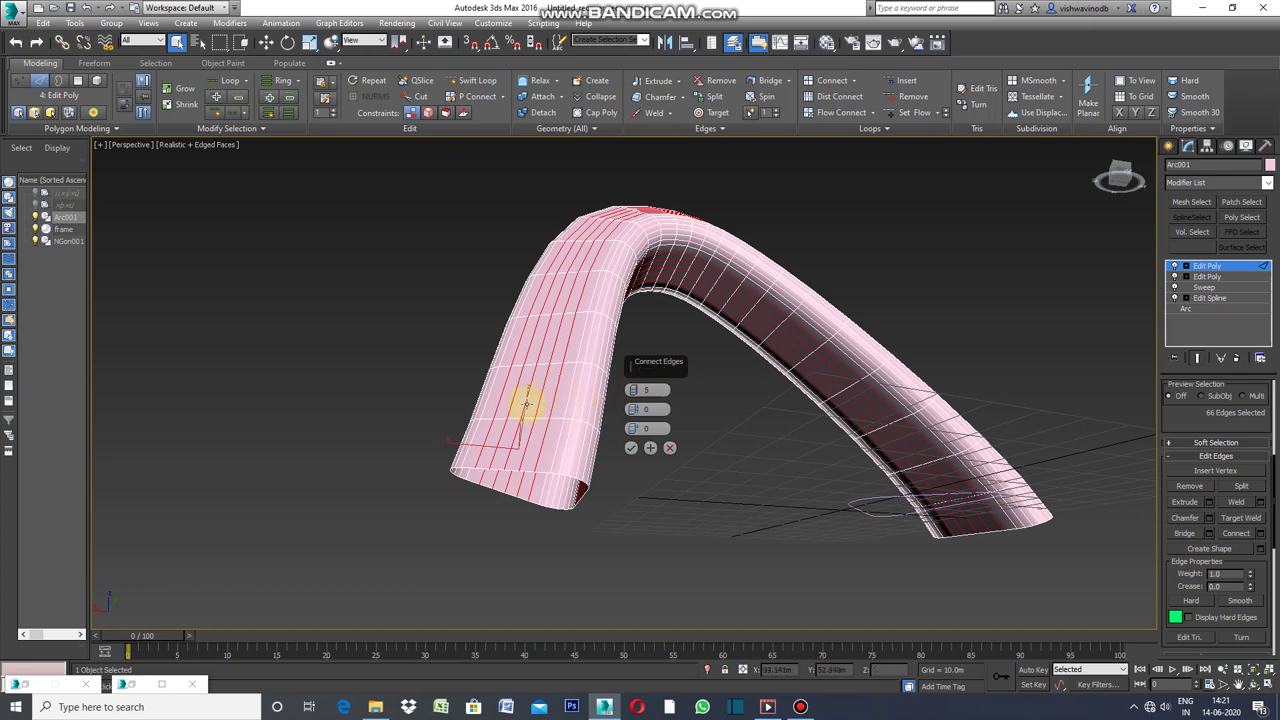
{"action": "left_click", "coordinate": [632, 450]}
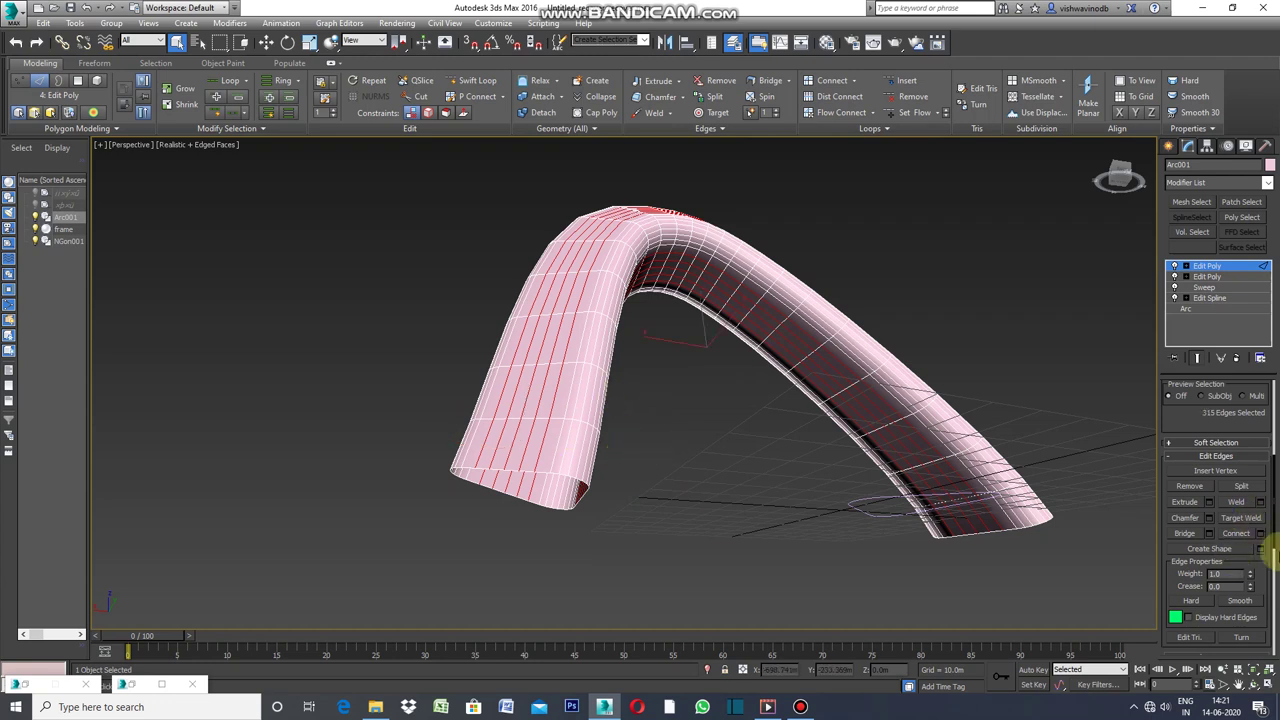
{"action": "left_click_drag", "start_coordinate": [1275, 515], "coordinate": [1275, 440]}
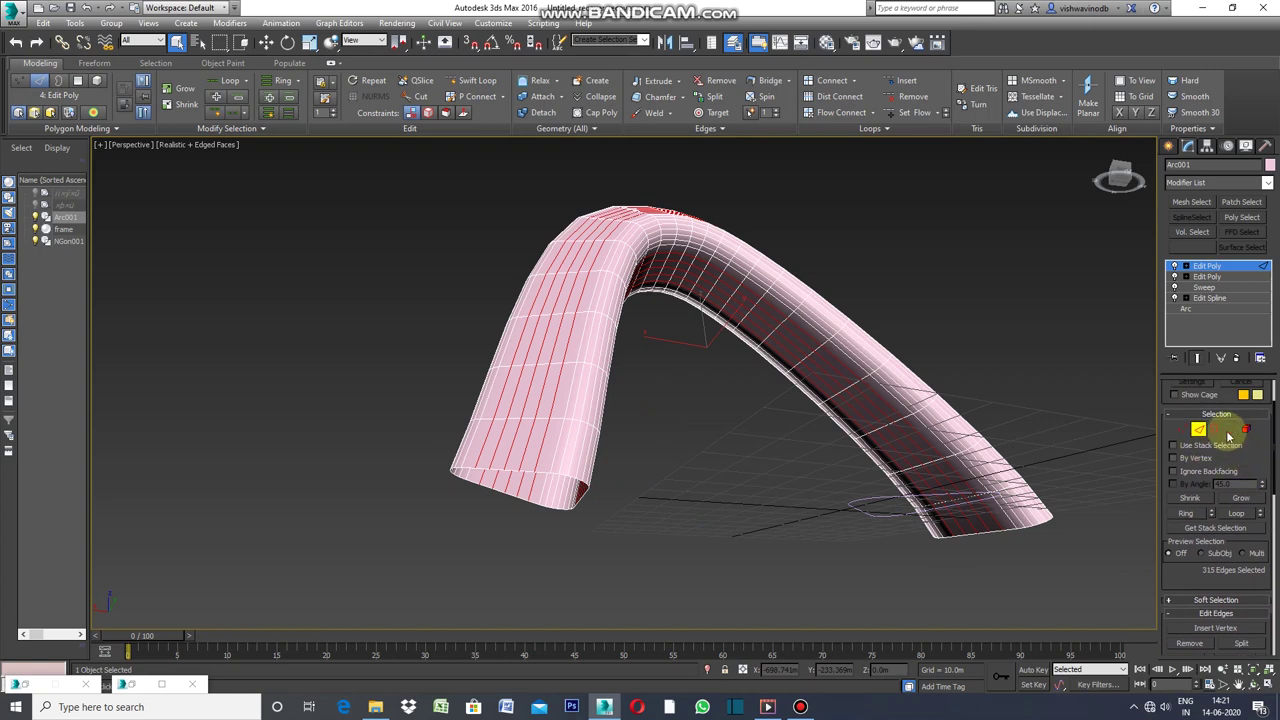
{"action": "left_click", "coordinate": [1230, 430], "text": "ctrl"}
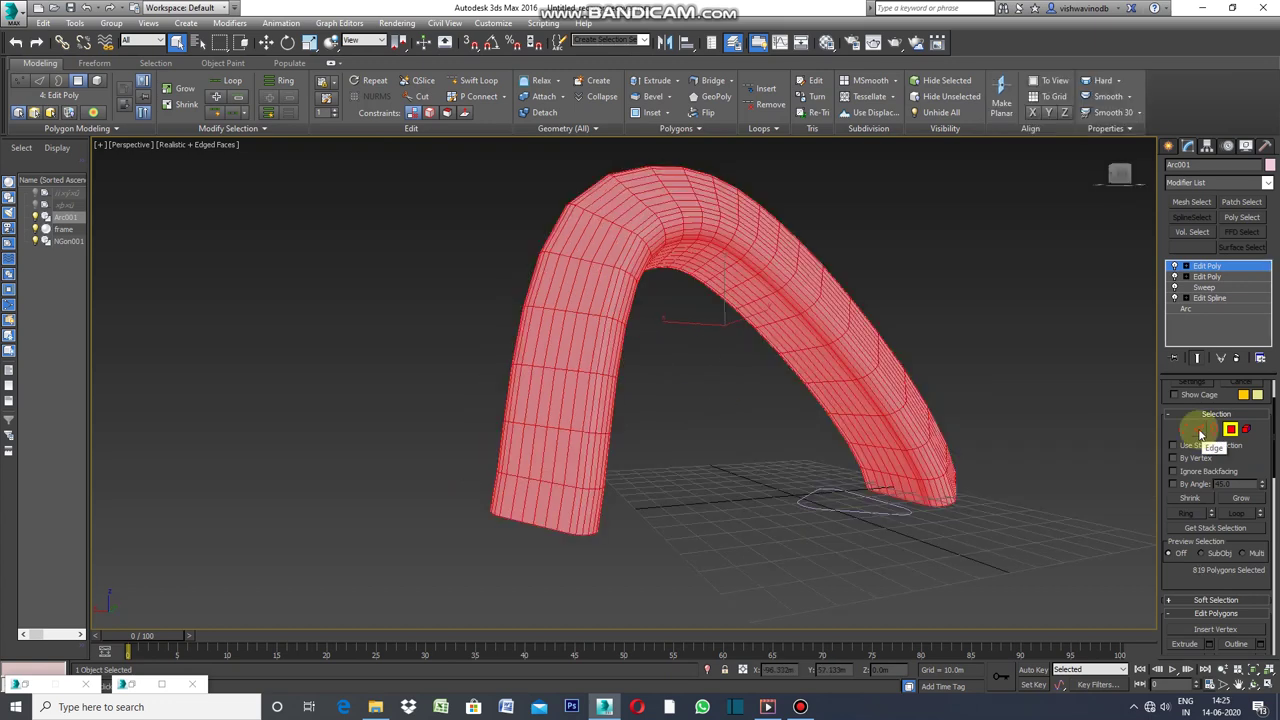
{"action": "left_click", "coordinate": [1200, 430]}
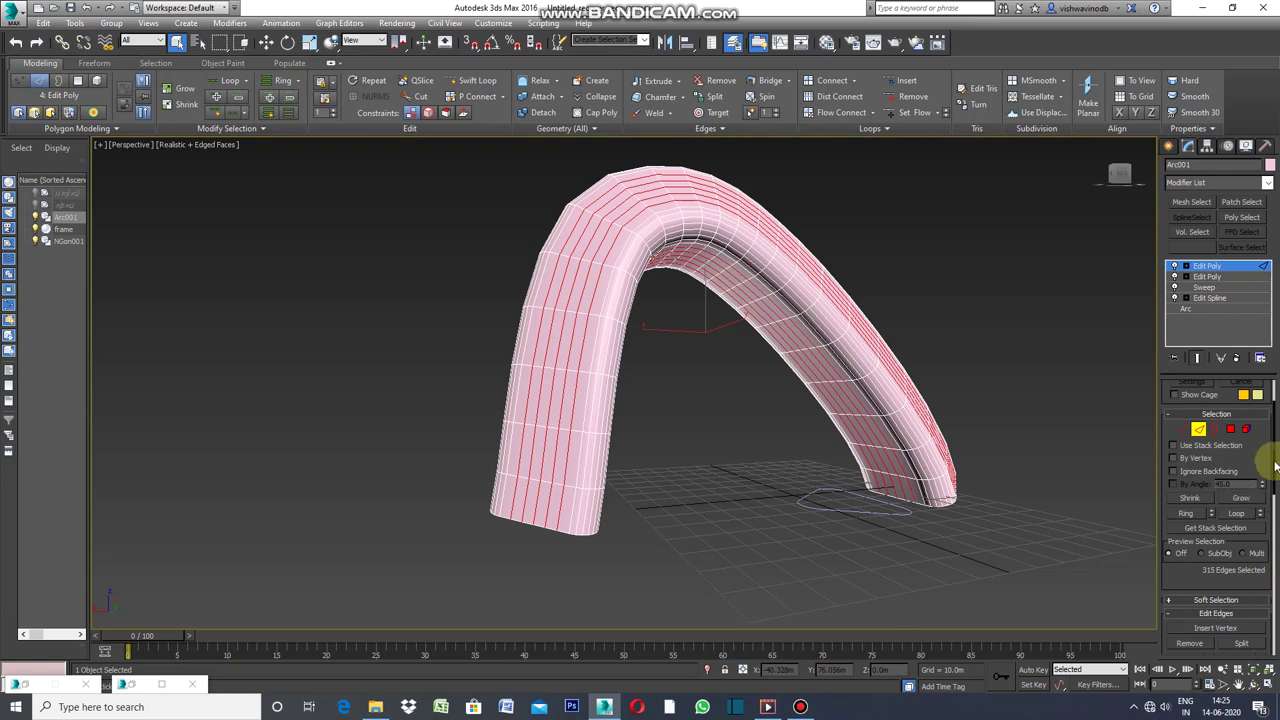
{"action": "left_click_drag", "start_coordinate": [1275, 480], "coordinate": [1277, 528]}
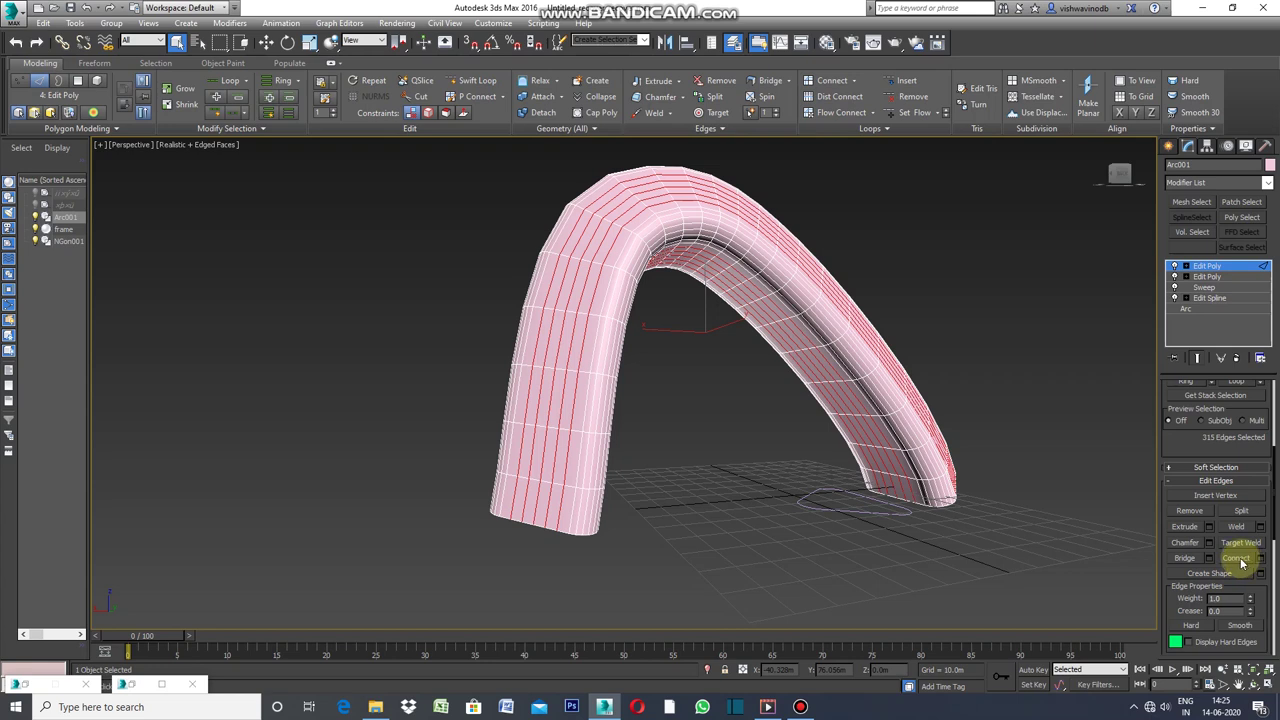
Connect the selected edges twice more for a dense panel grid, then deselect and enter Polygon mode.
{"action": "left_click", "coordinate": [1241, 563]}
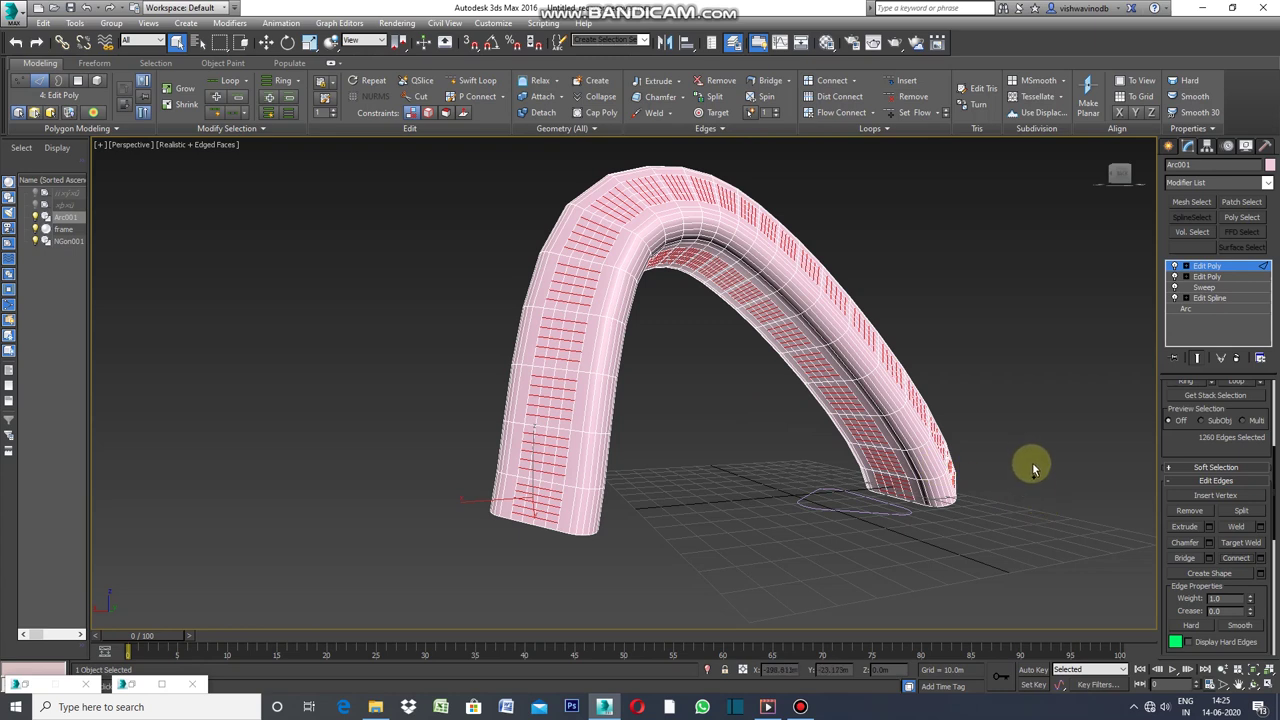
{"action": "left_click", "coordinate": [1240, 563]}
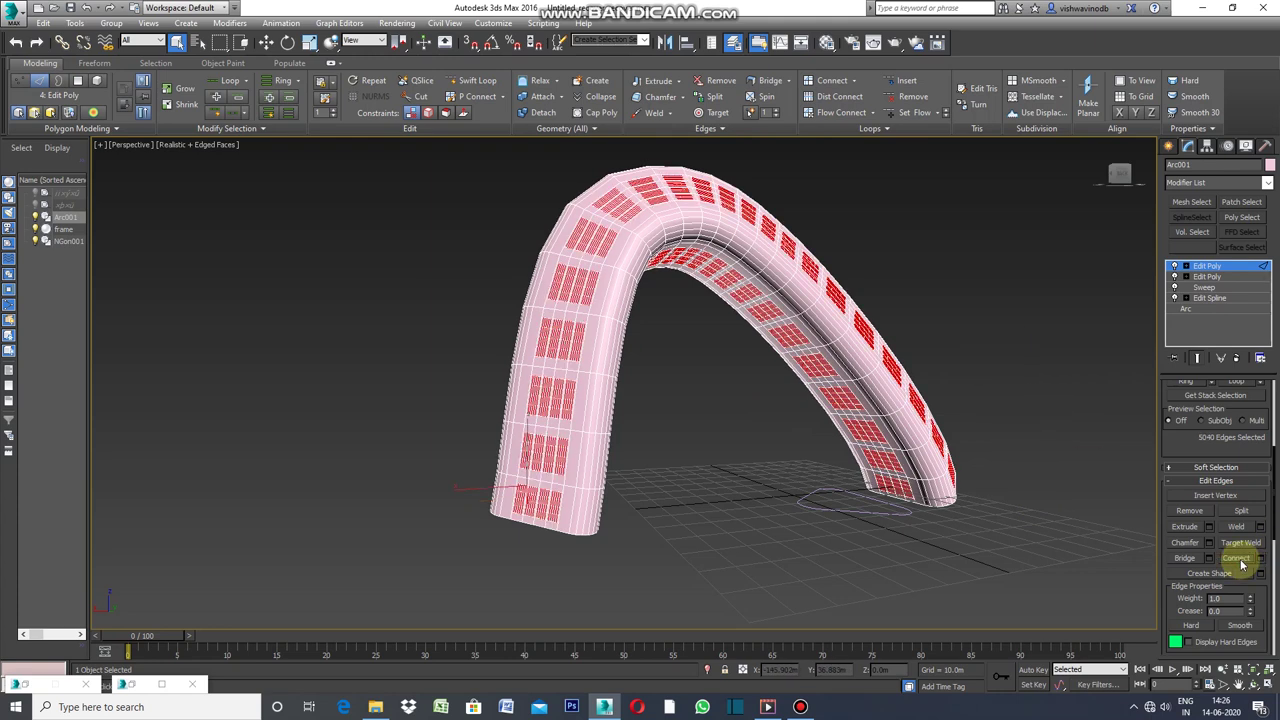
{"action": "left_click", "coordinate": [1064, 464]}
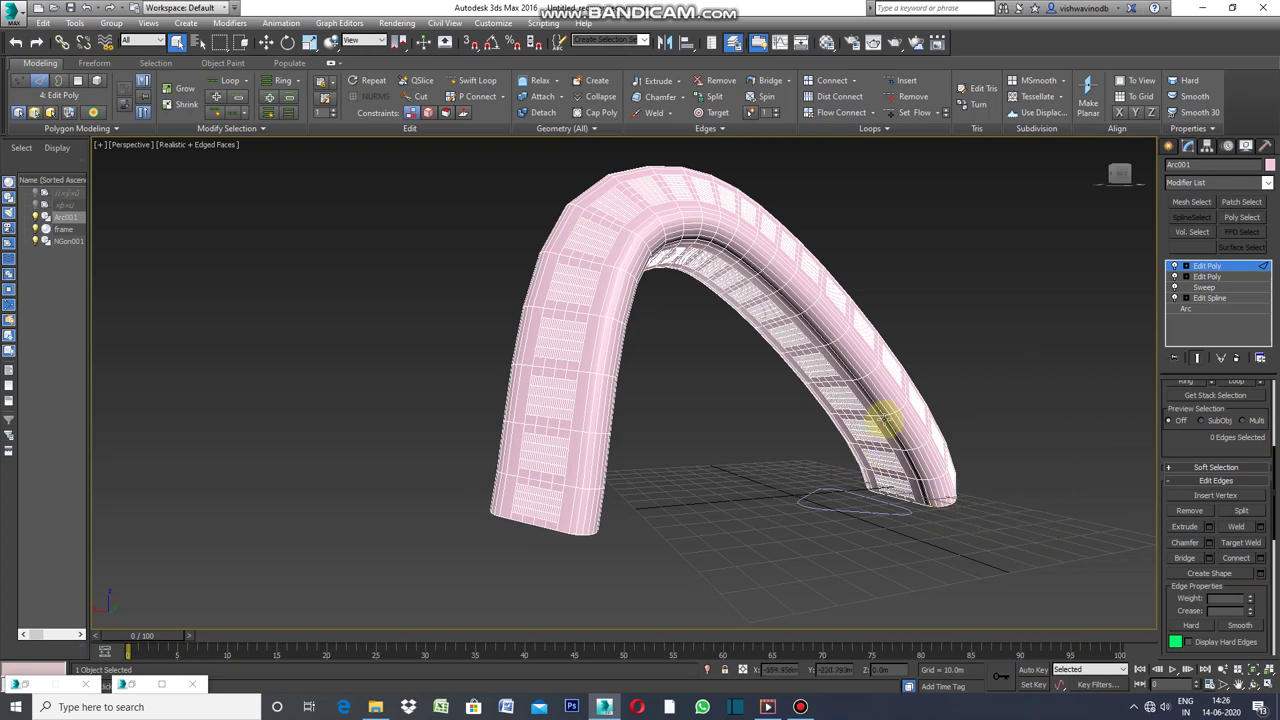
{"action": "mouse_move", "coordinate": [1274, 472]}
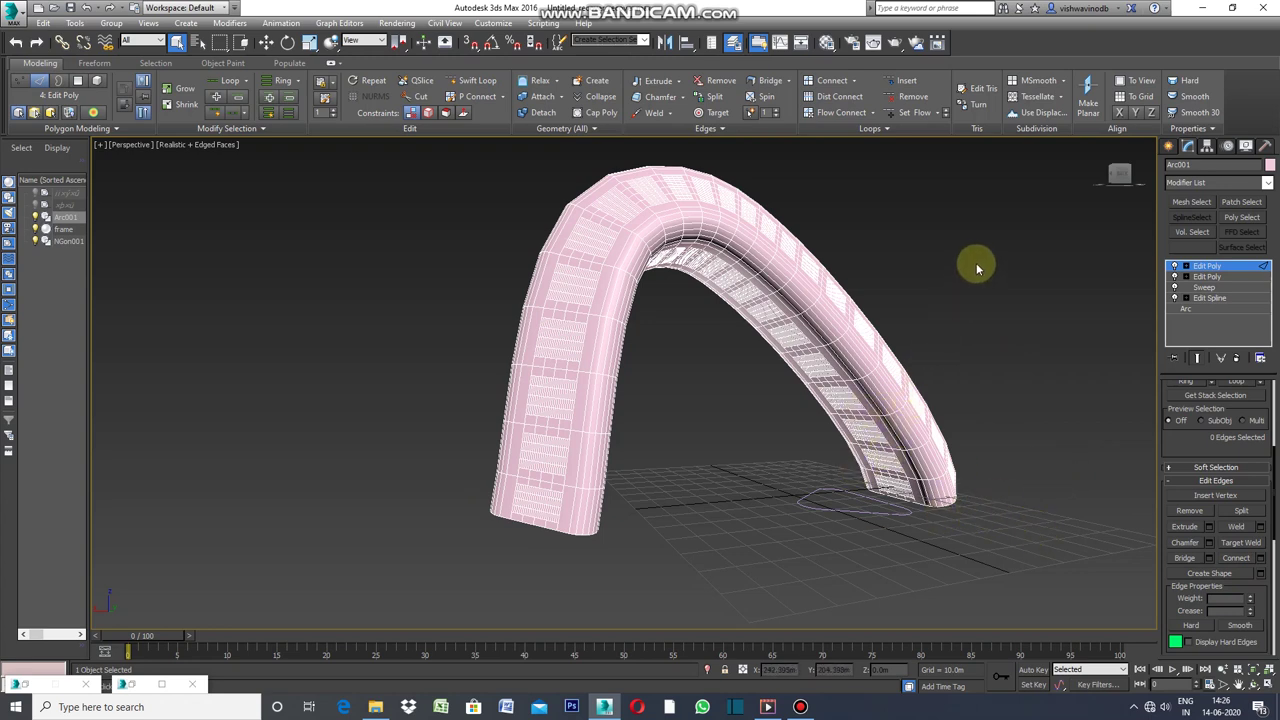
{"action": "left_click_drag", "start_coordinate": [1275, 472], "coordinate": [1270, 408]}
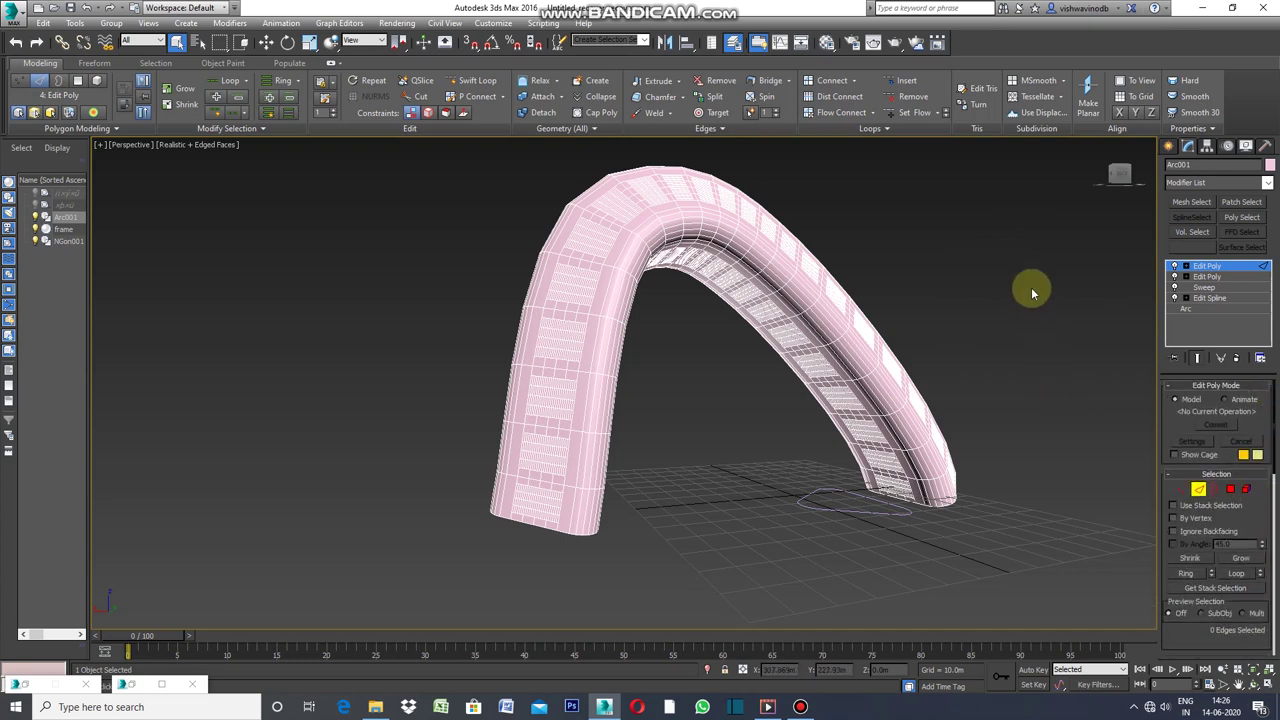
{"action": "left_click", "coordinate": [1232, 489]}
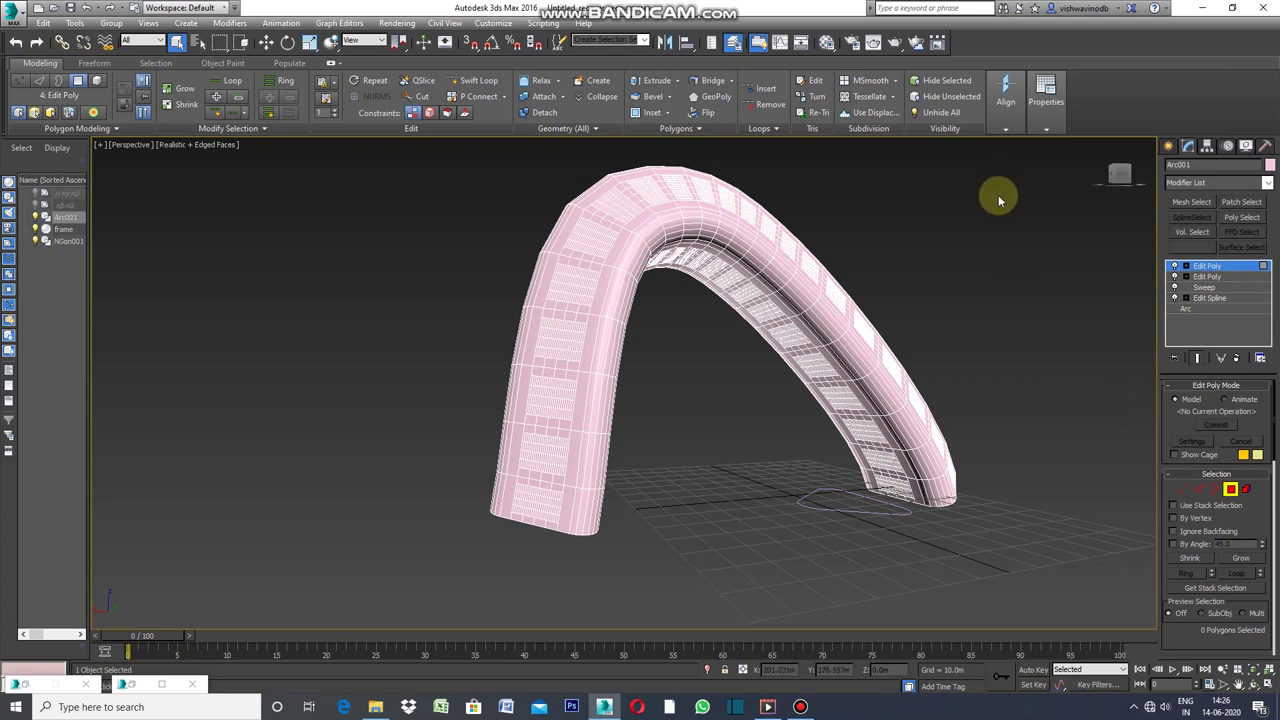
Select all arch polygons and try procedural topology patterns, including a Voronoi-like cell pattern.
{"action": "key", "text": "ctrl+a"}
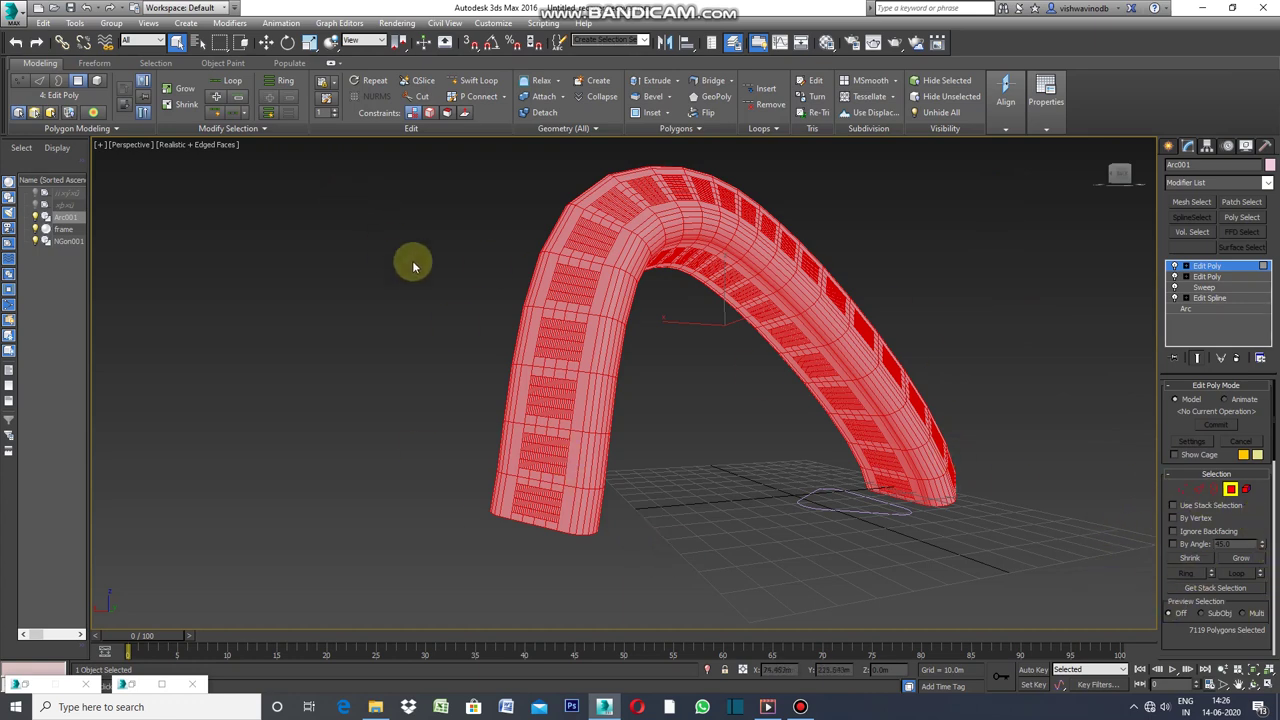
{"action": "left_click", "coordinate": [108, 128]}
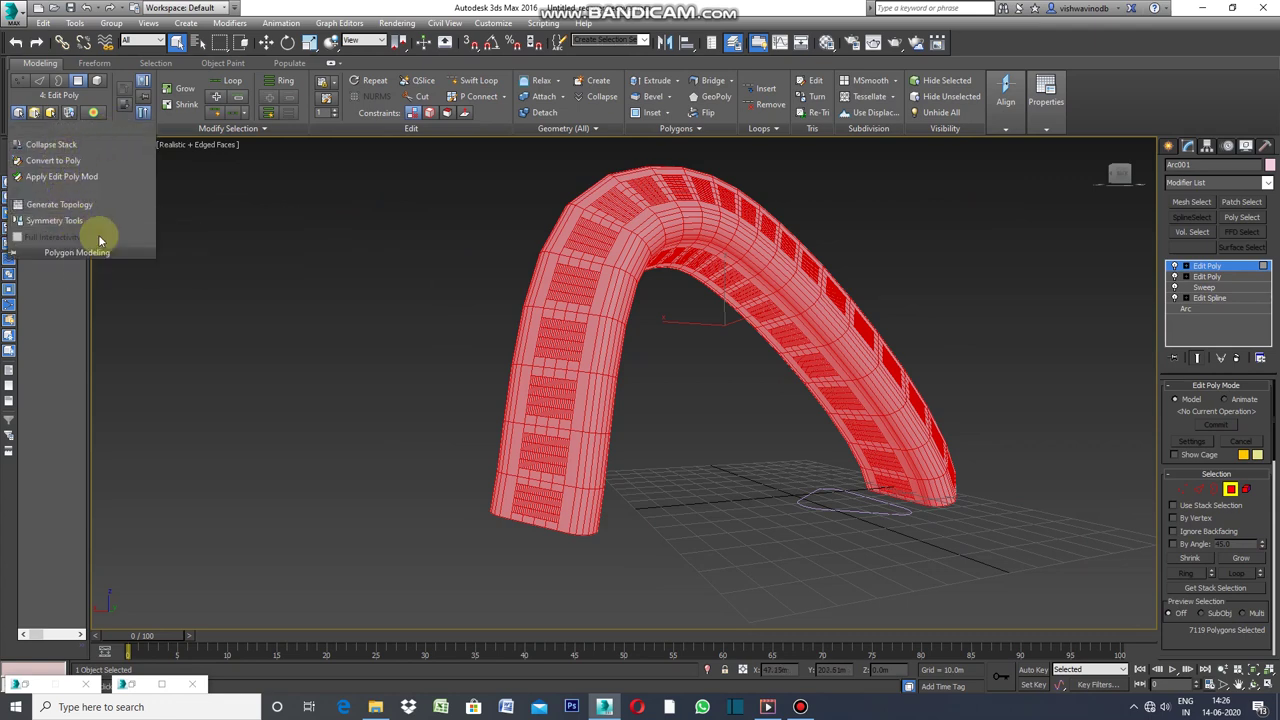
{"action": "left_click", "coordinate": [78, 208]}
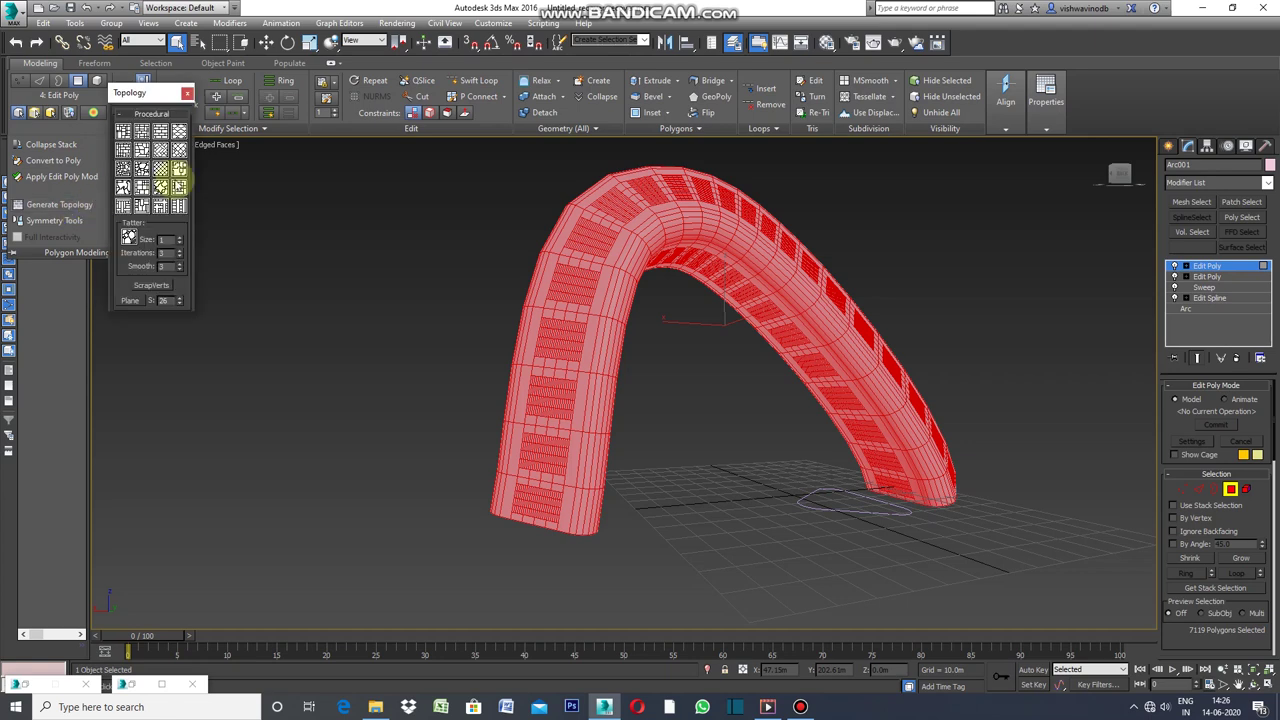
{"action": "left_click_drag", "start_coordinate": [150, 92], "coordinate": [268, 196]}
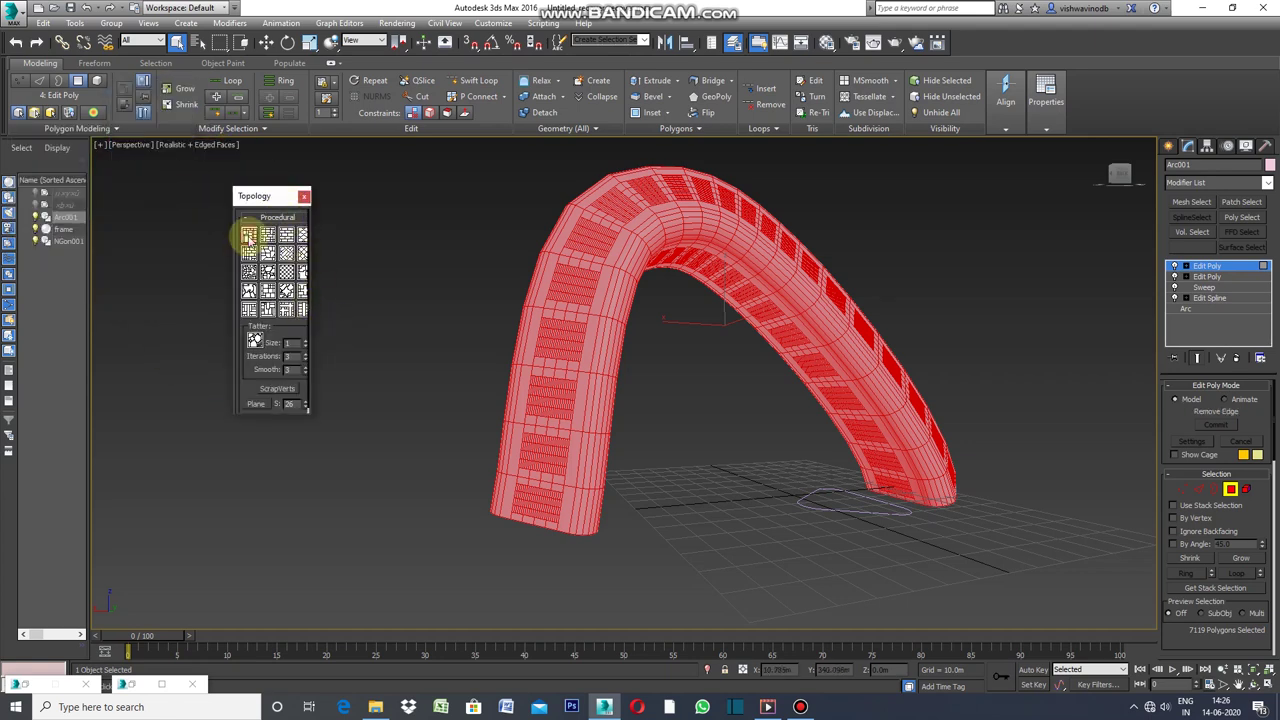
{"action": "left_click", "coordinate": [249, 236]}
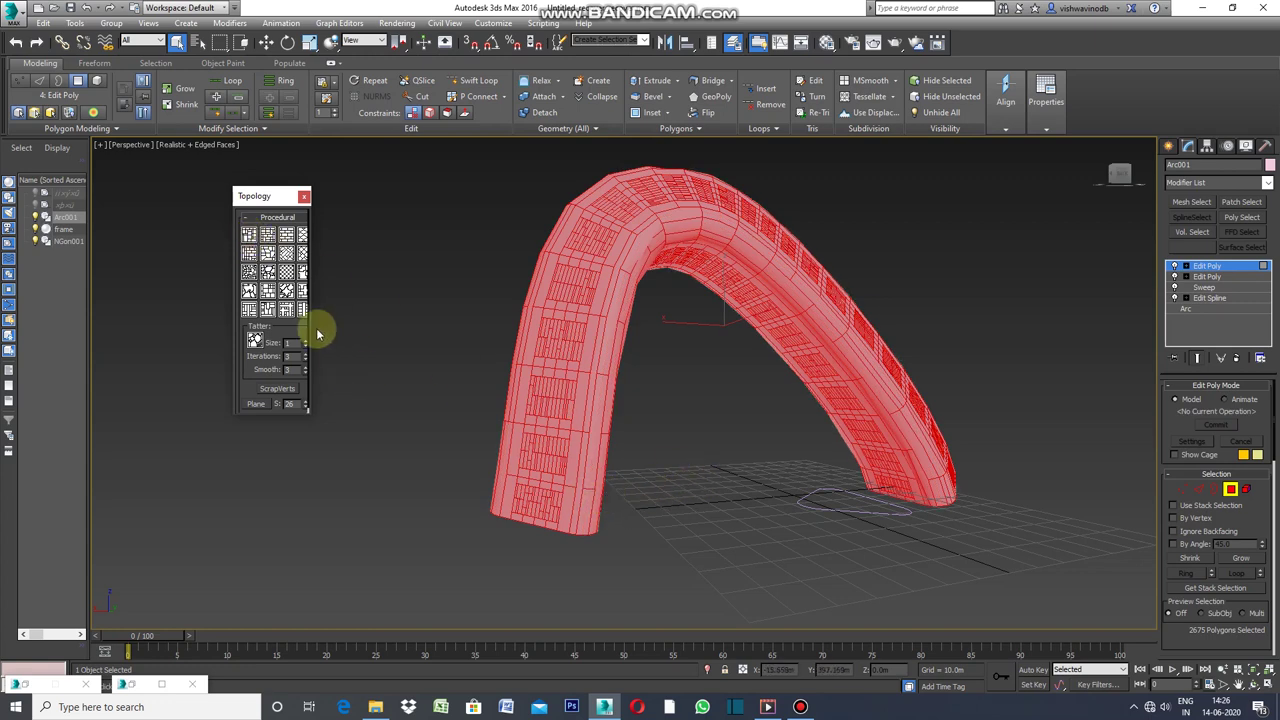
{"action": "left_click", "coordinate": [270, 239]}
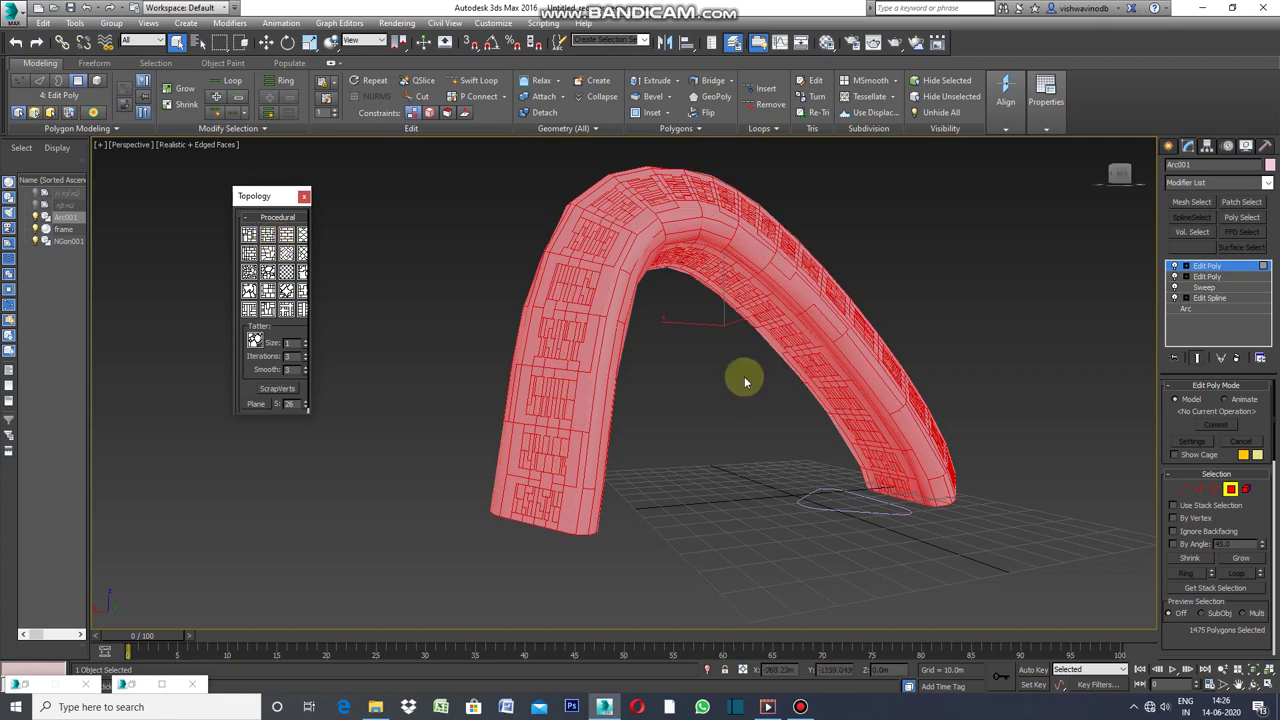
{"action": "left_click", "coordinate": [250, 275]}
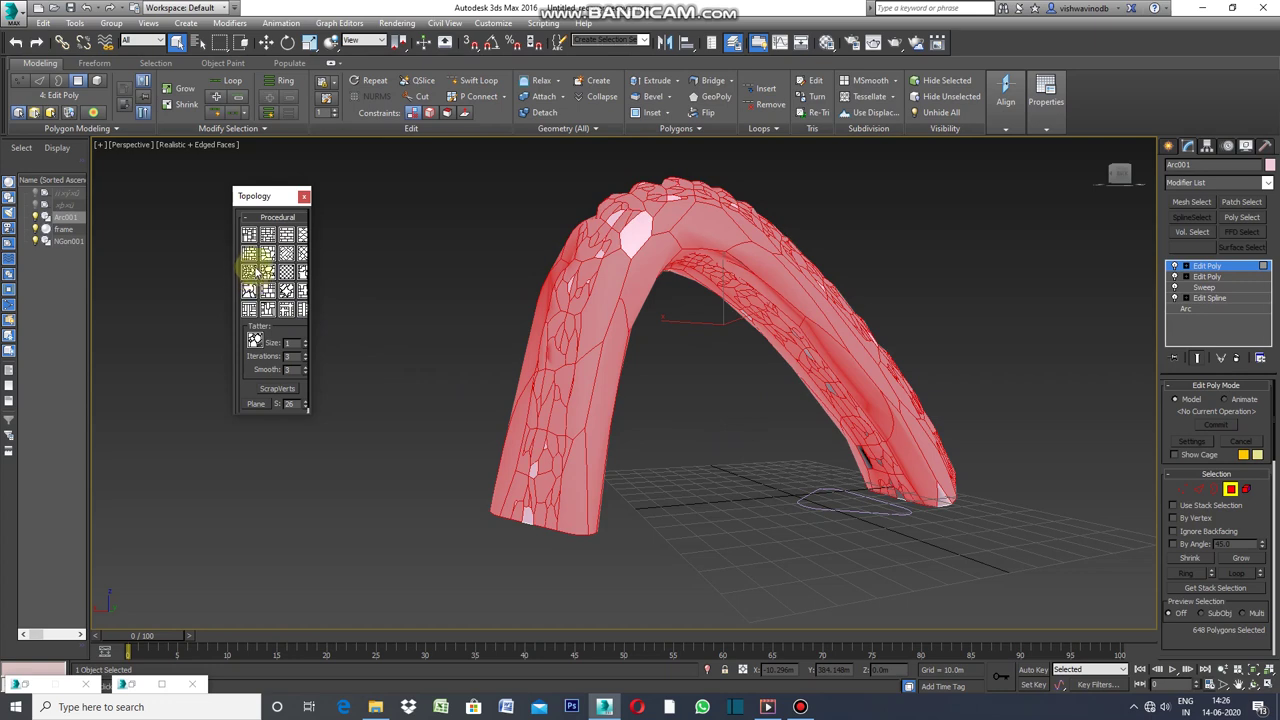
Settle on the last maze-like procedural pattern and close the Topology panel.
{"action": "left_click", "coordinate": [250, 256]}
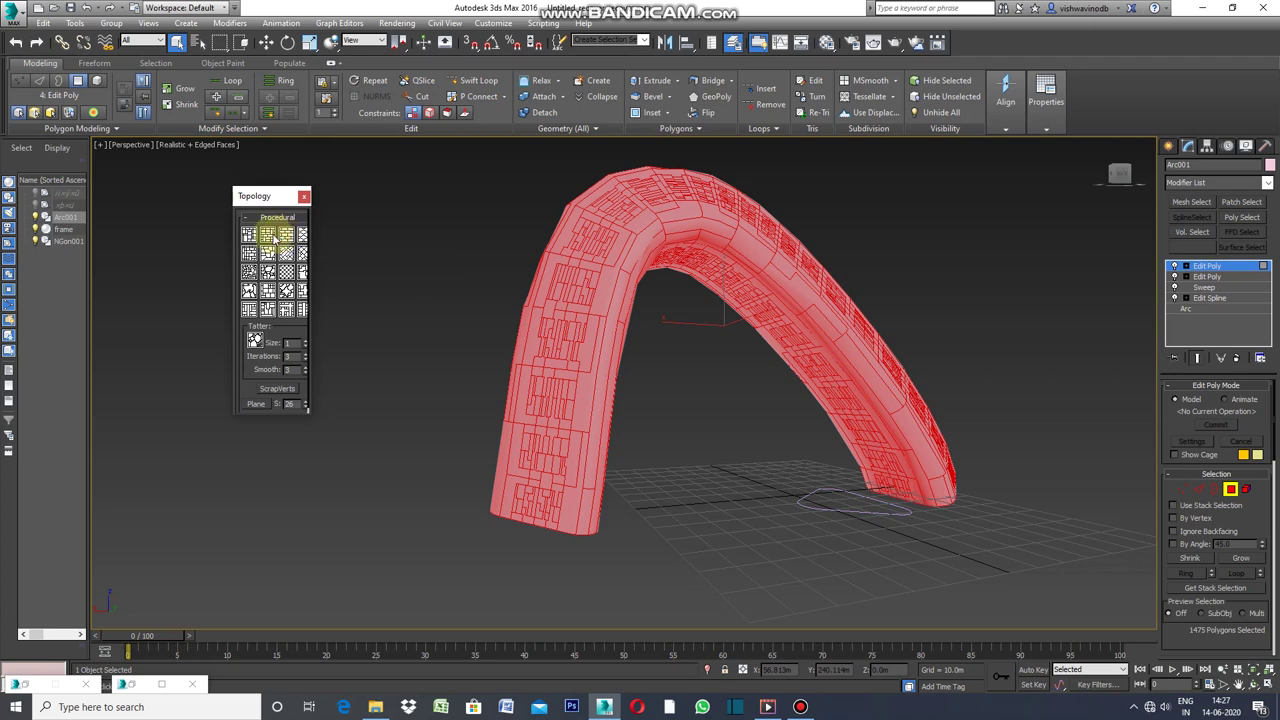
{"action": "left_click", "coordinate": [268, 236]}
{"action": "left_click", "coordinate": [249, 236]}
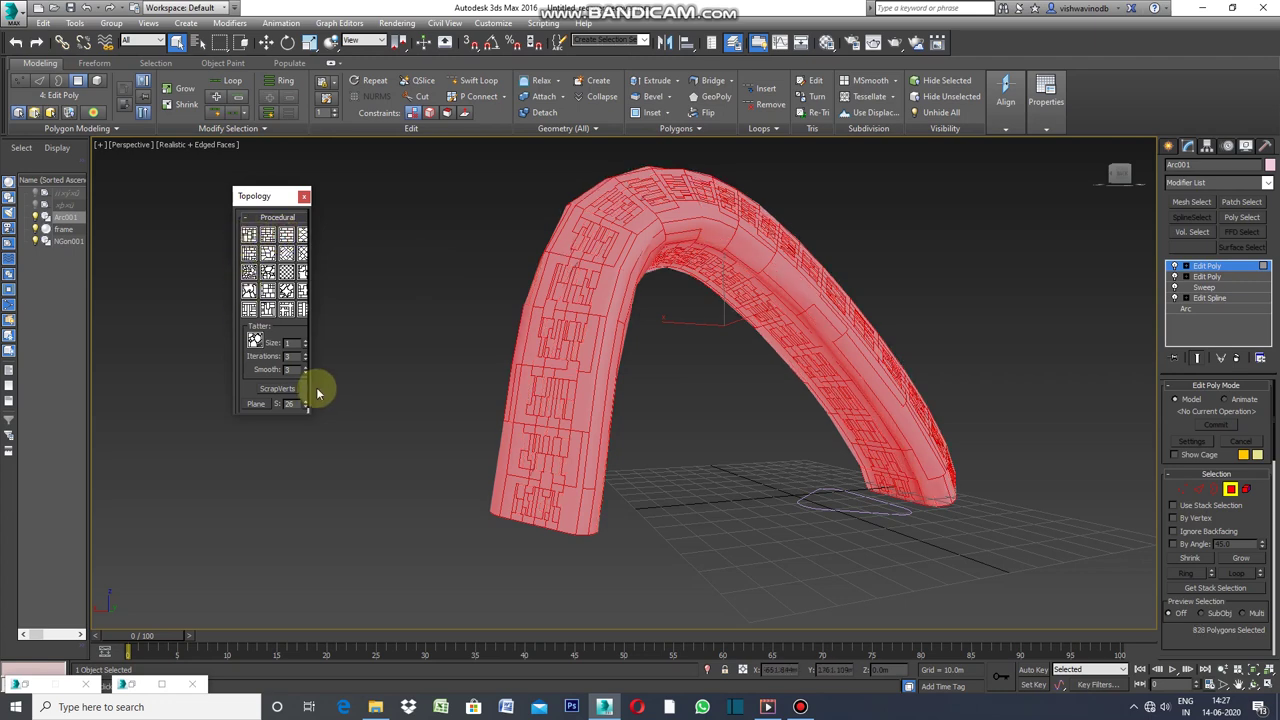
{"action": "left_click", "coordinate": [303, 311]}
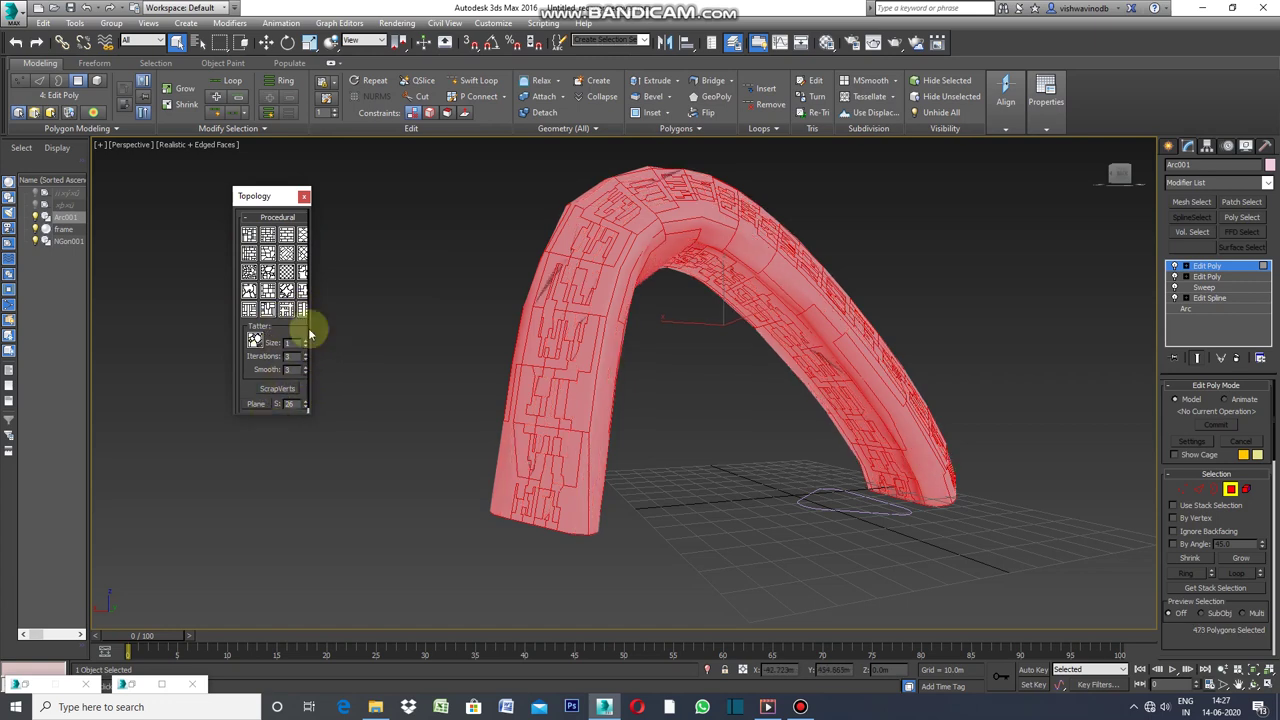
{"action": "left_click", "coordinate": [308, 199]}
{"action": "left_click_drag", "start_coordinate": [1271, 440], "coordinate": [1273, 520]}
{"action": "scroll", "coordinate": [1268, 521], "scroll_direction": "down", "scroll_amount": 1}
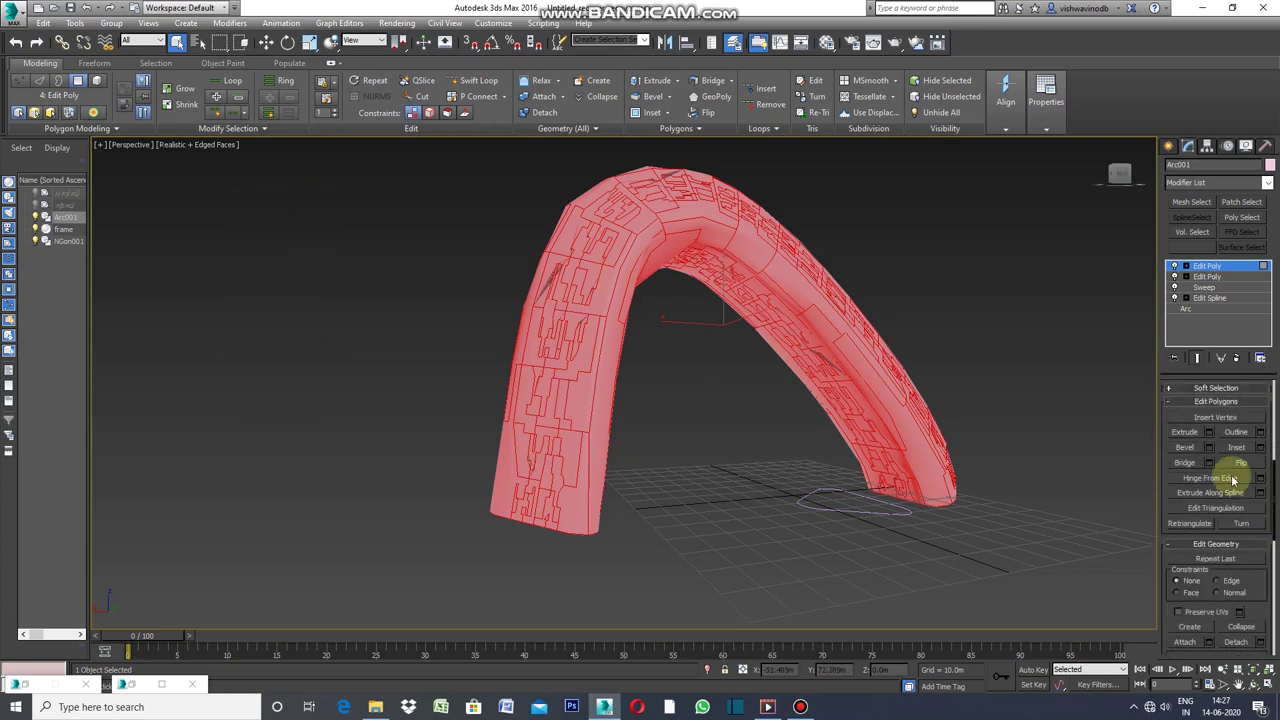
Inset the pattern polygons, first trying a 0.3m inset amount.
{"action": "left_click", "coordinate": [1261, 448]}
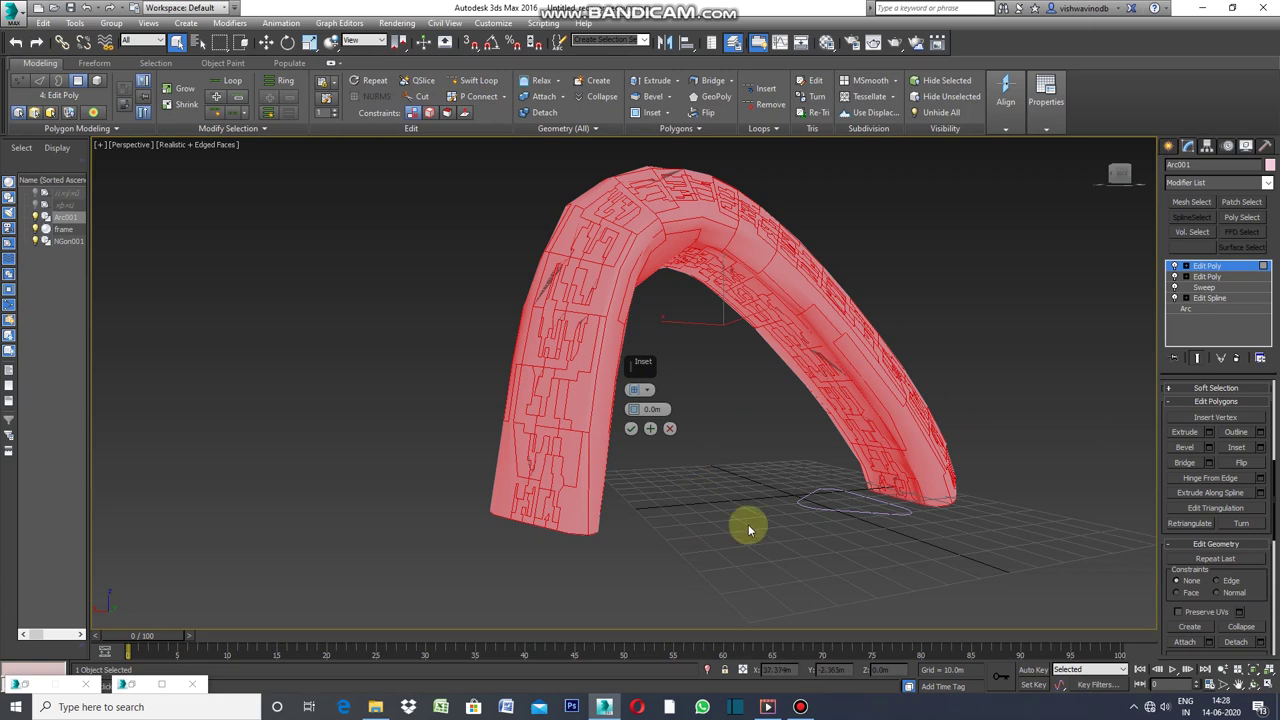
{"action": "scroll", "coordinate": [581, 455], "scroll_direction": "up", "scroll_amount": 4}
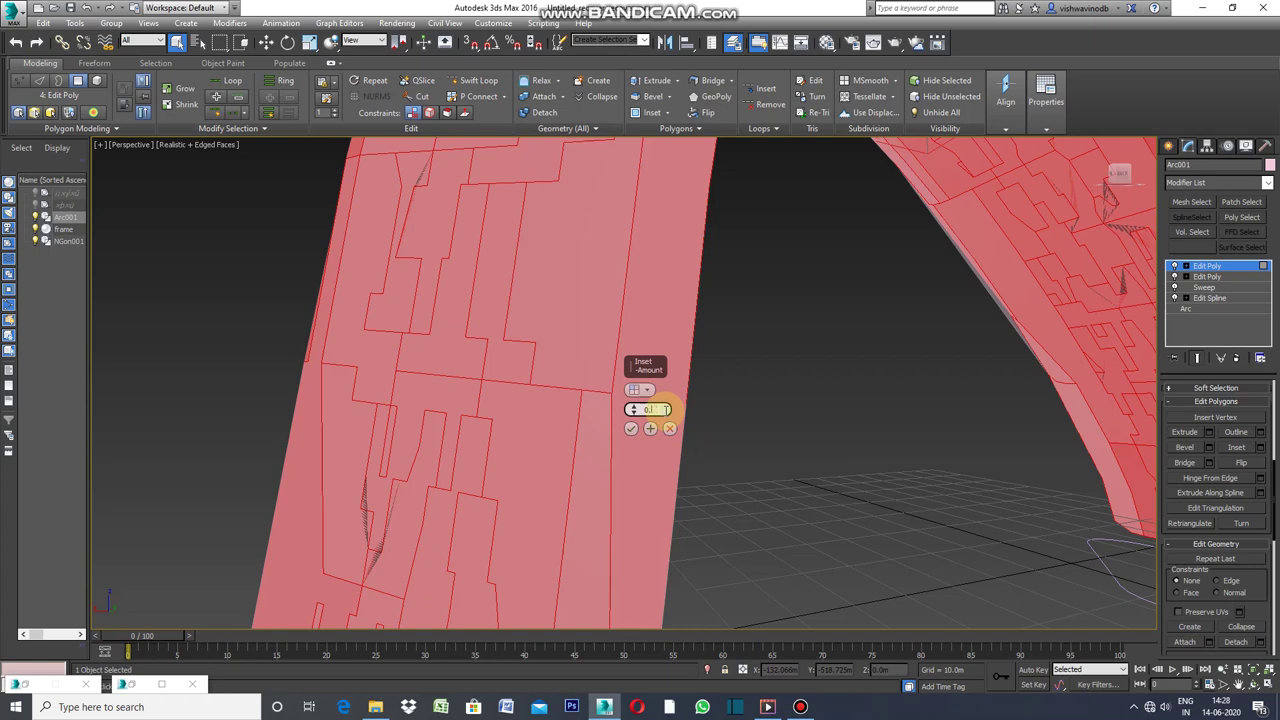
{"action": "left_click_drag", "start_coordinate": [665, 410], "coordinate": [666, 409]}
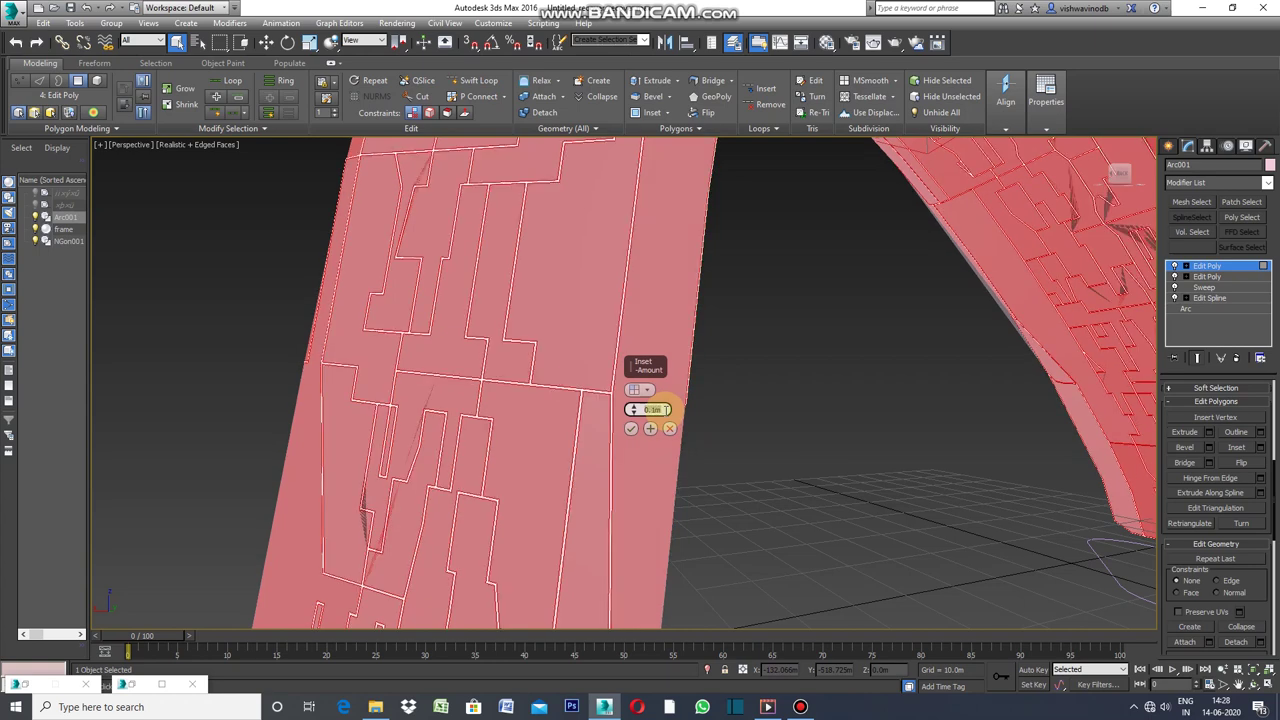
{"action": "left_click", "coordinate": [665, 410]}
{"action": "key", "text": "Return"}
Raise the inset amount to 0.6m, commit it, and start detaching the polygons.
{"action": "scroll", "coordinate": [744, 407], "scroll_direction": "down", "scroll_amount": 5}
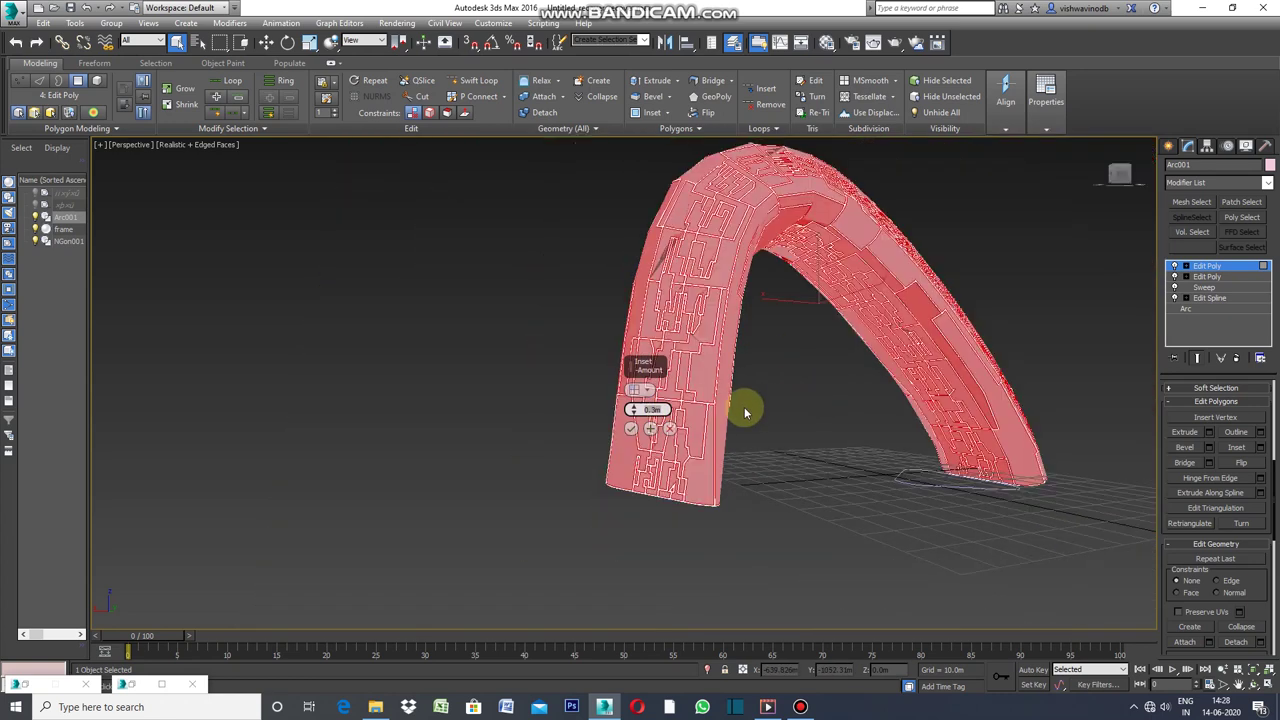
{"action": "scroll", "coordinate": [731, 388], "scroll_direction": "up", "scroll_amount": 3}
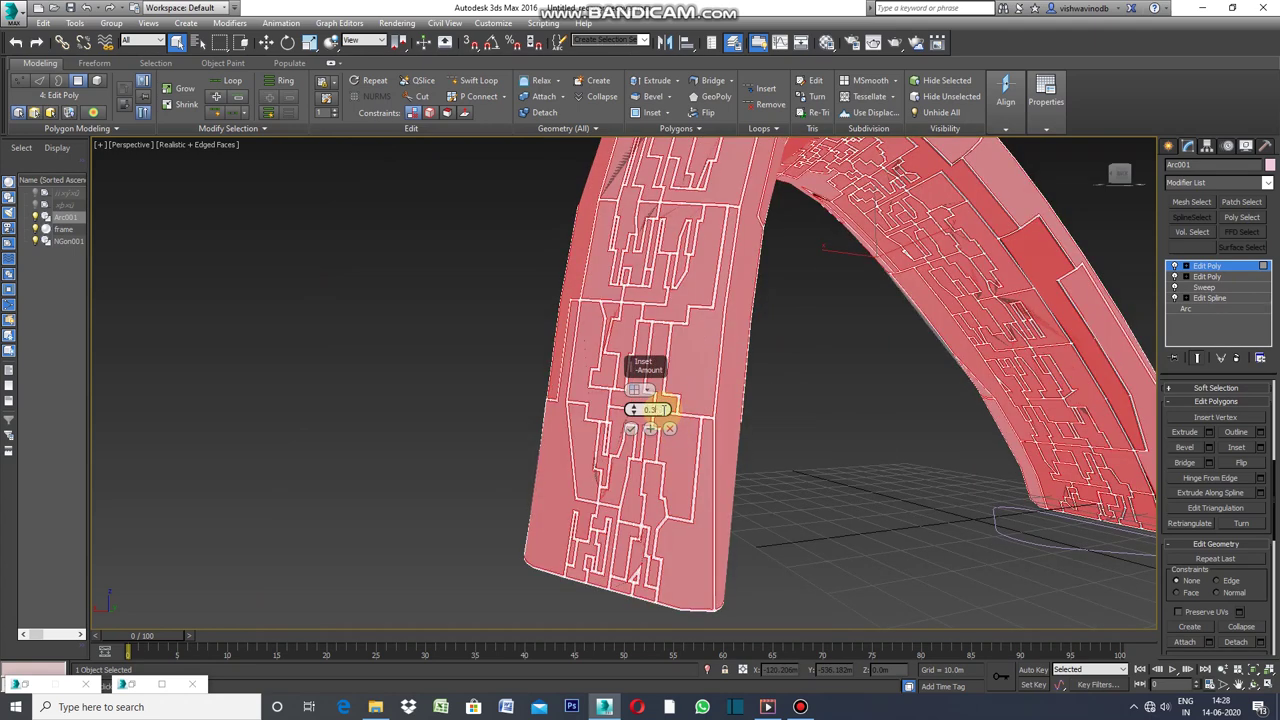
{"action": "key", "text": "Return"}
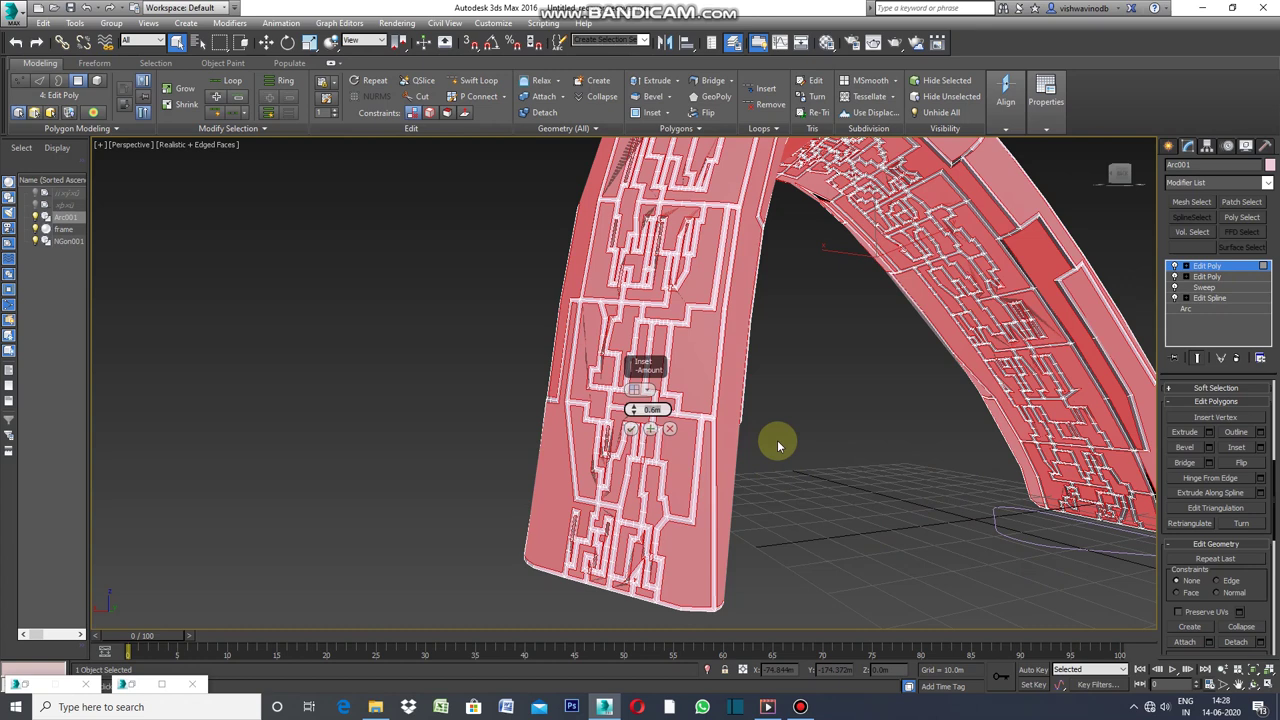
{"action": "scroll", "coordinate": [777, 440], "scroll_direction": "down", "scroll_amount": 3}
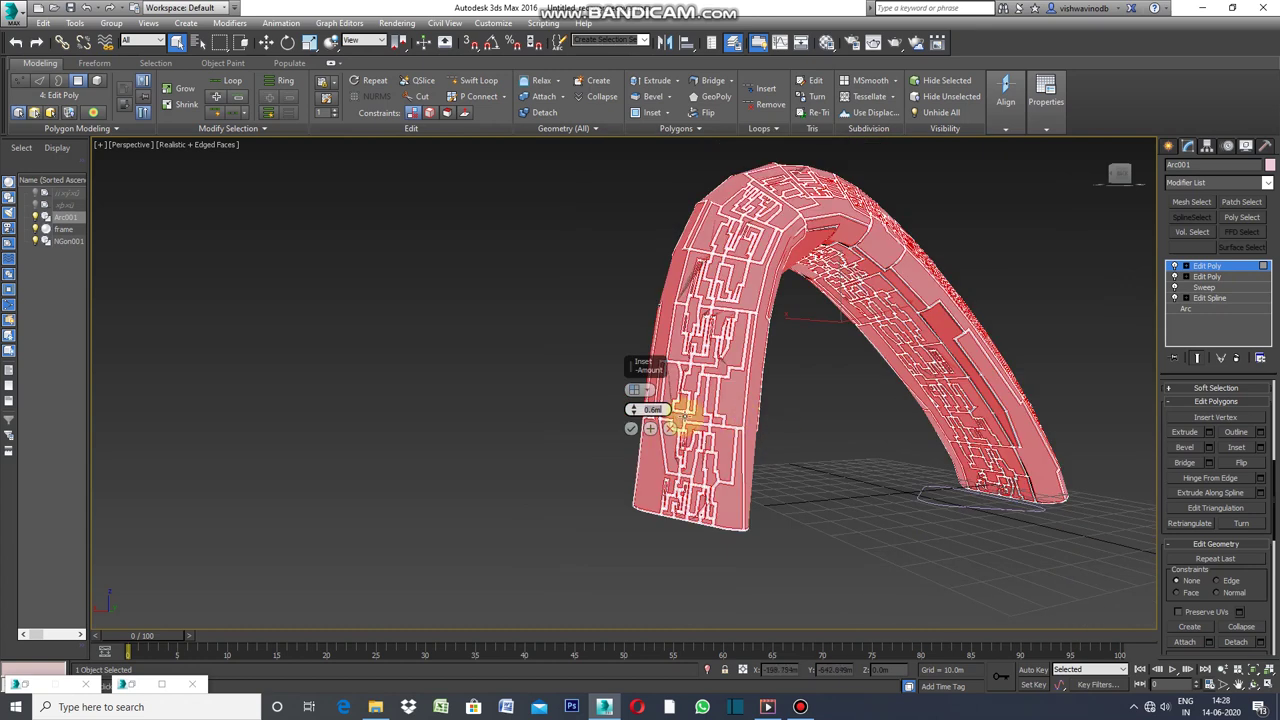
{"action": "scroll", "coordinate": [683, 412], "scroll_direction": "up", "scroll_amount": 3}
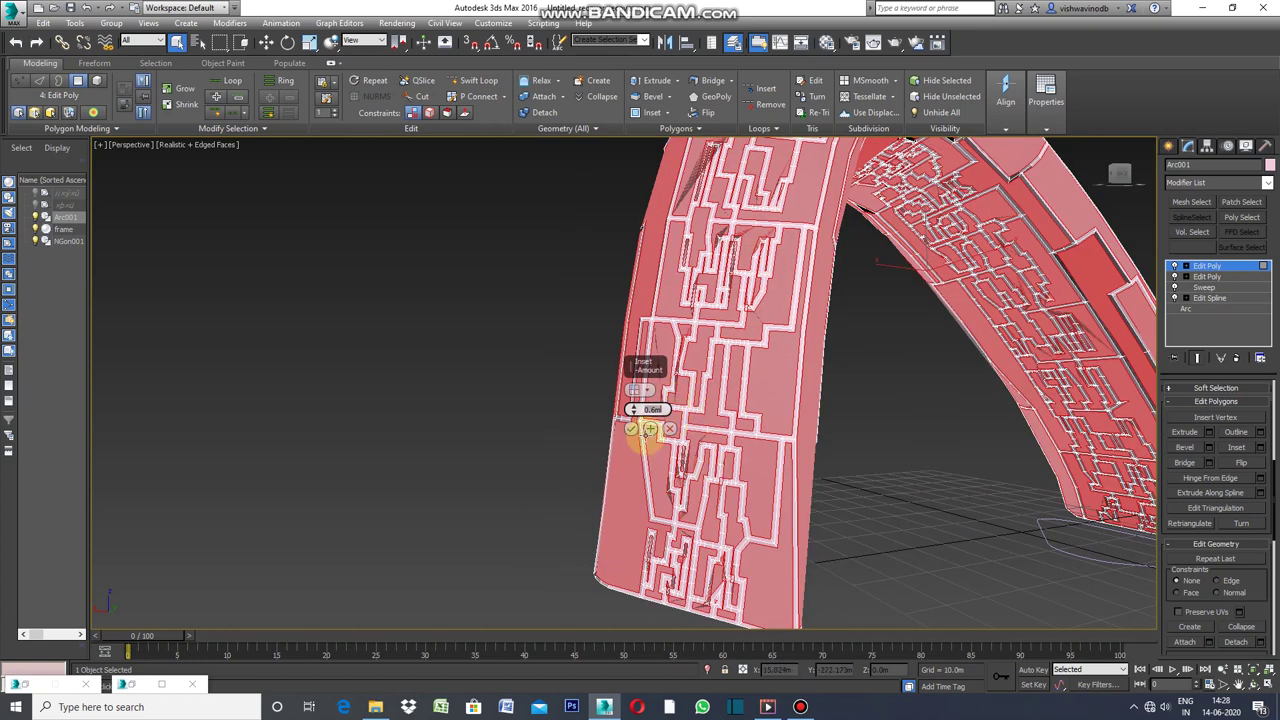
{"action": "left_click", "coordinate": [631, 429]}
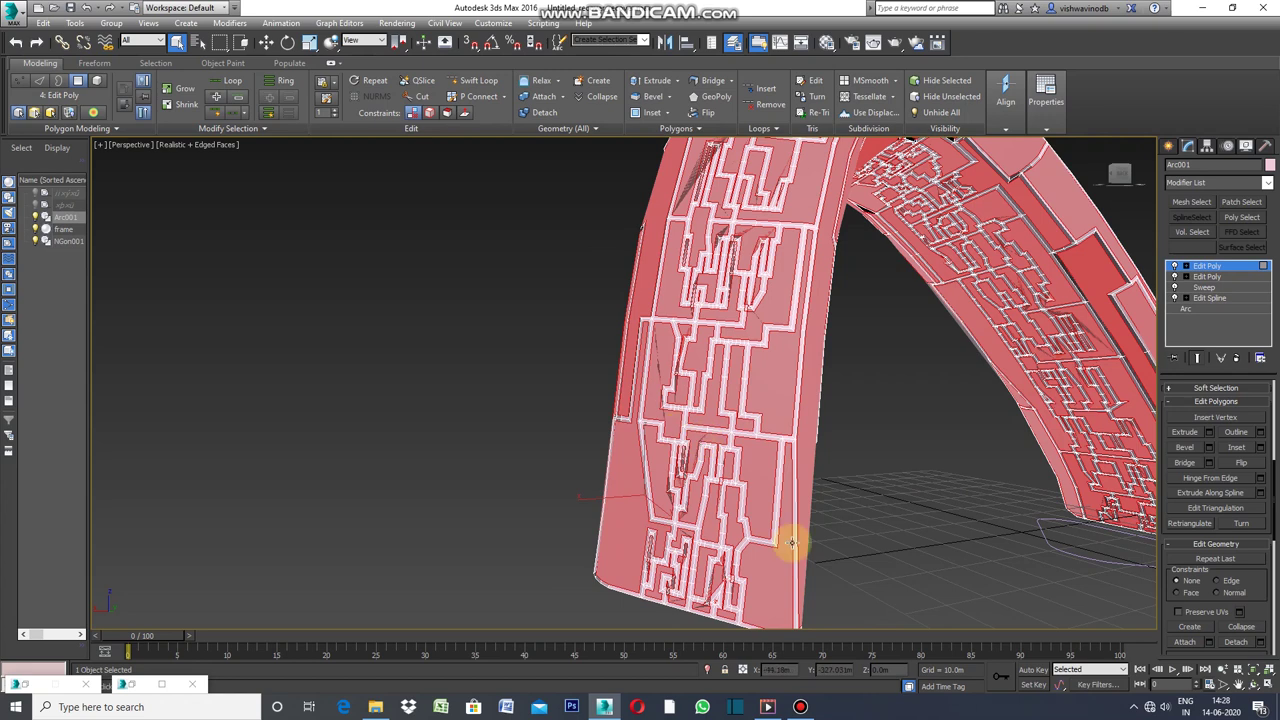
{"action": "scroll", "coordinate": [1259, 640], "scroll_direction": "down", "scroll_amount": 2}
{"action": "left_click", "coordinate": [1236, 547]}
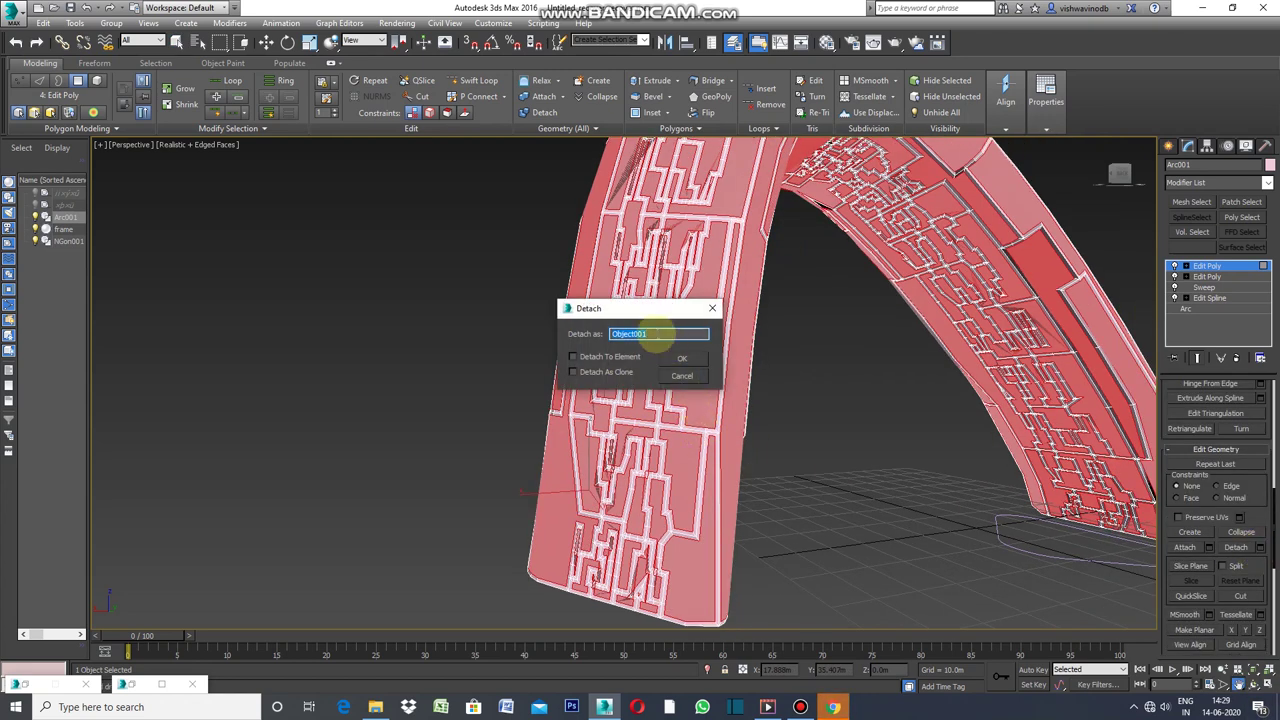
Detach the inset strips as a new object named frame001 and adjust its display colour.
{"action": "left_click", "coordinate": [658, 334]}
{"action": "type", "text": "frame"}
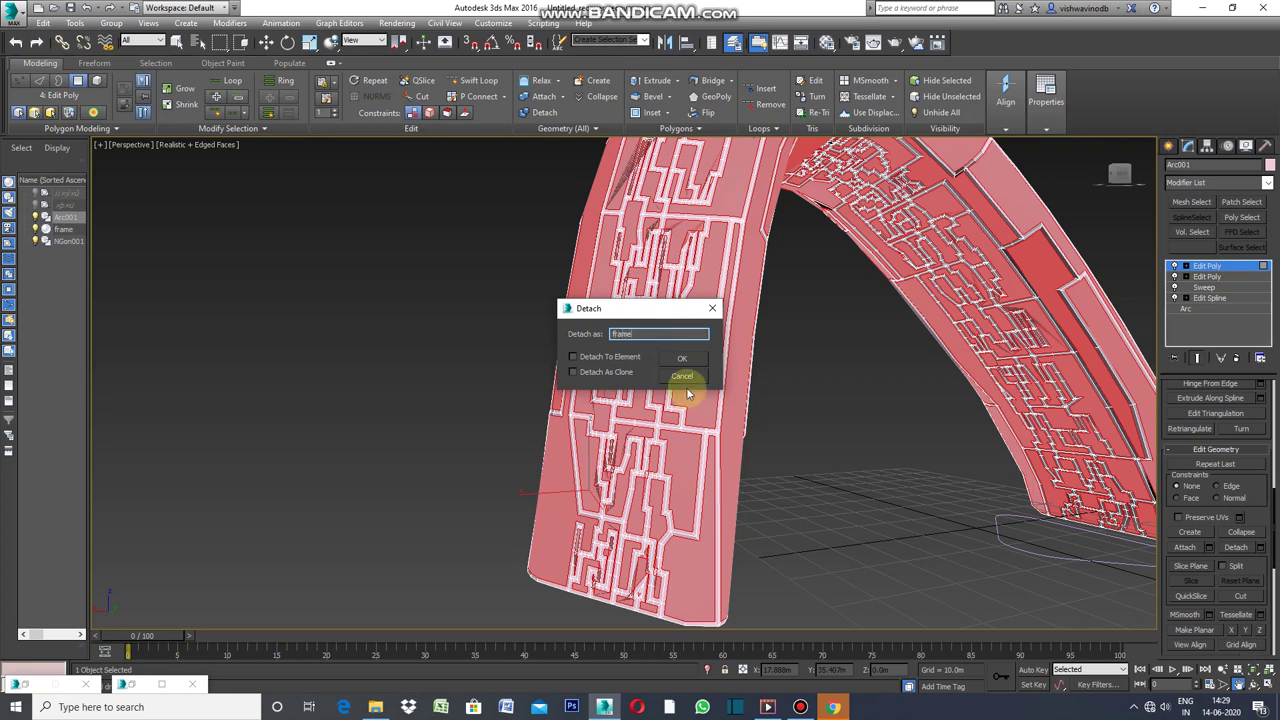
{"action": "left_click", "coordinate": [684, 358]}
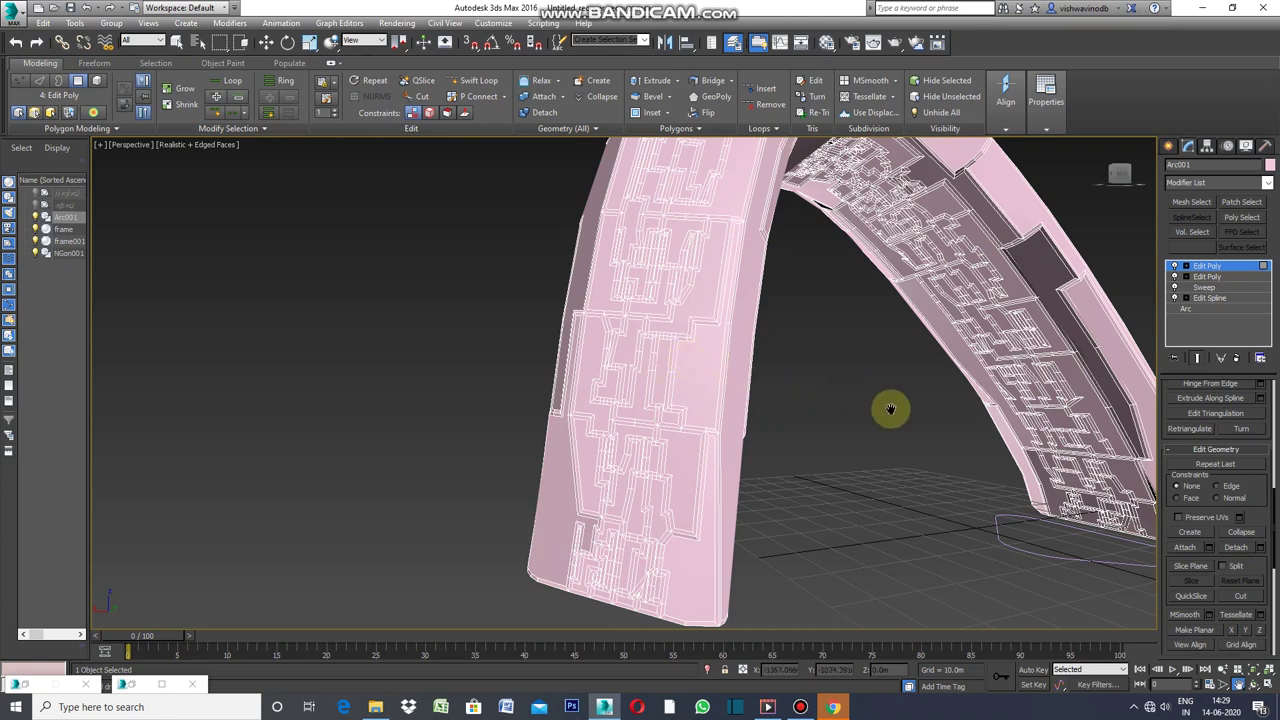
{"action": "left_click", "coordinate": [866, 443]}
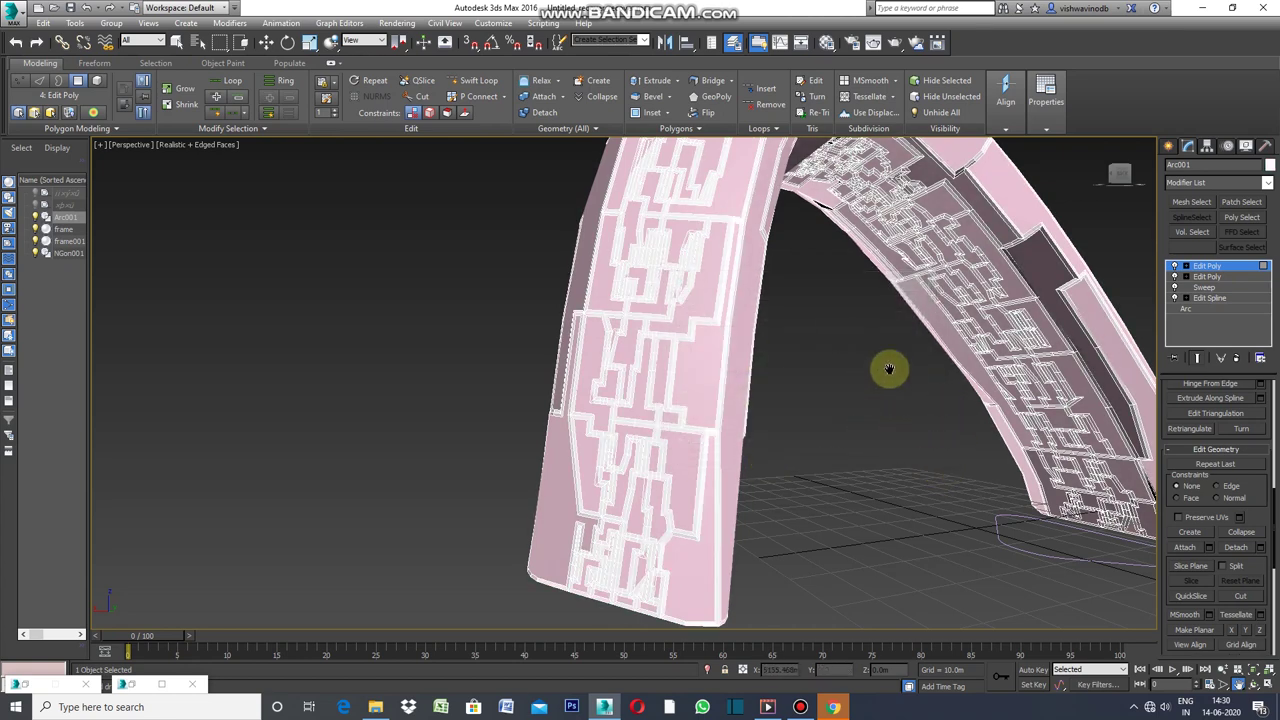
{"action": "key", "text": "ctrl+z"}
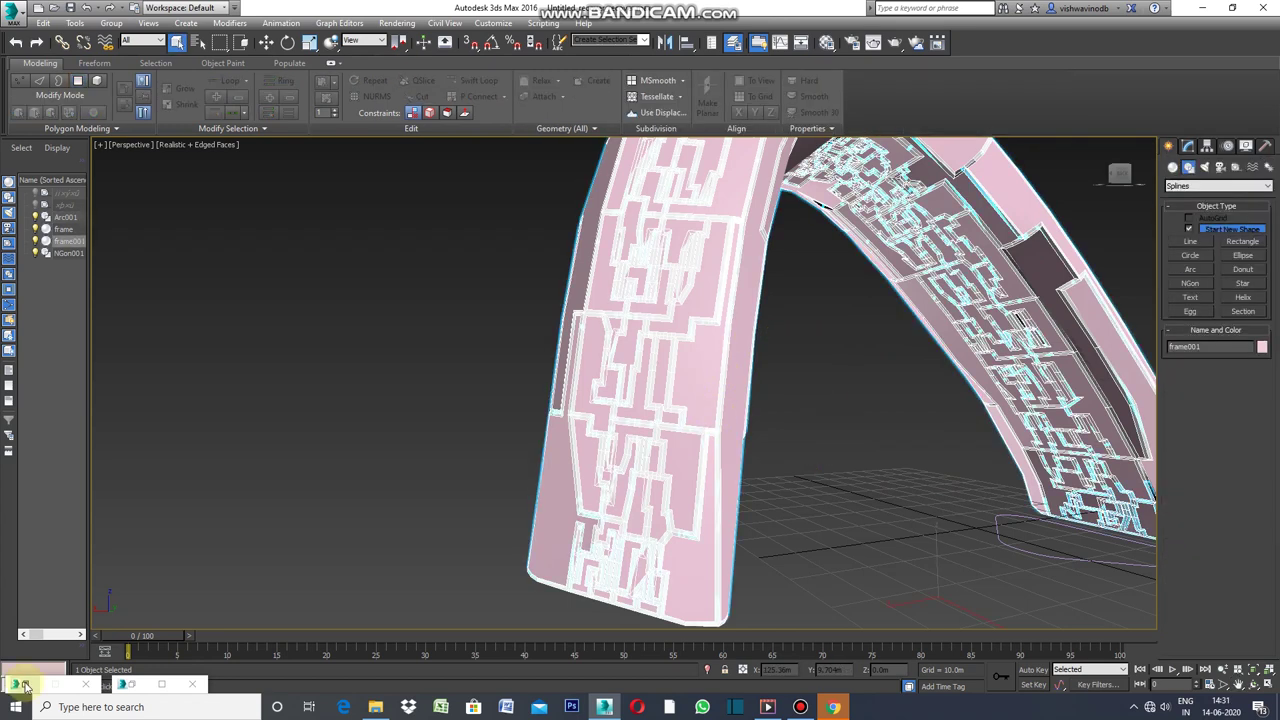
Assign the default 01 - Default material to frame001 from the Material Editor.
{"action": "left_click", "coordinate": [25, 685]}
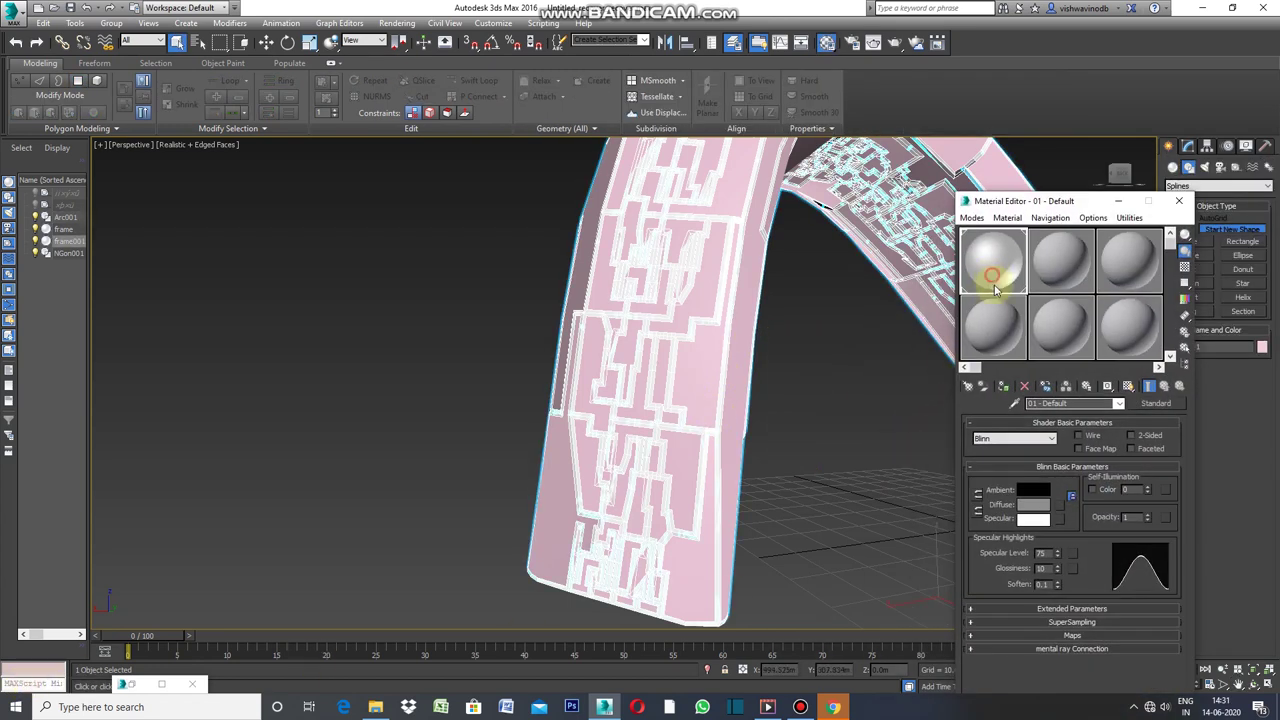
{"action": "left_click", "coordinate": [1000, 389]}
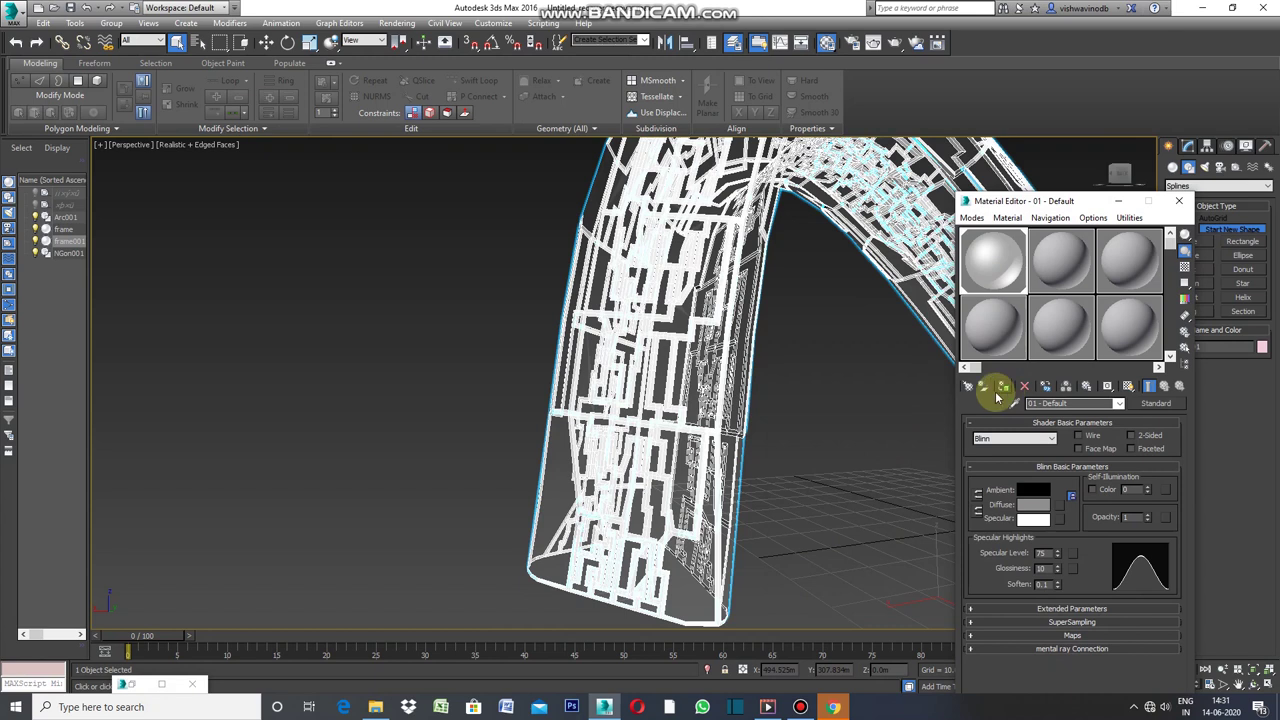
{"action": "left_click", "coordinate": [852, 404]}
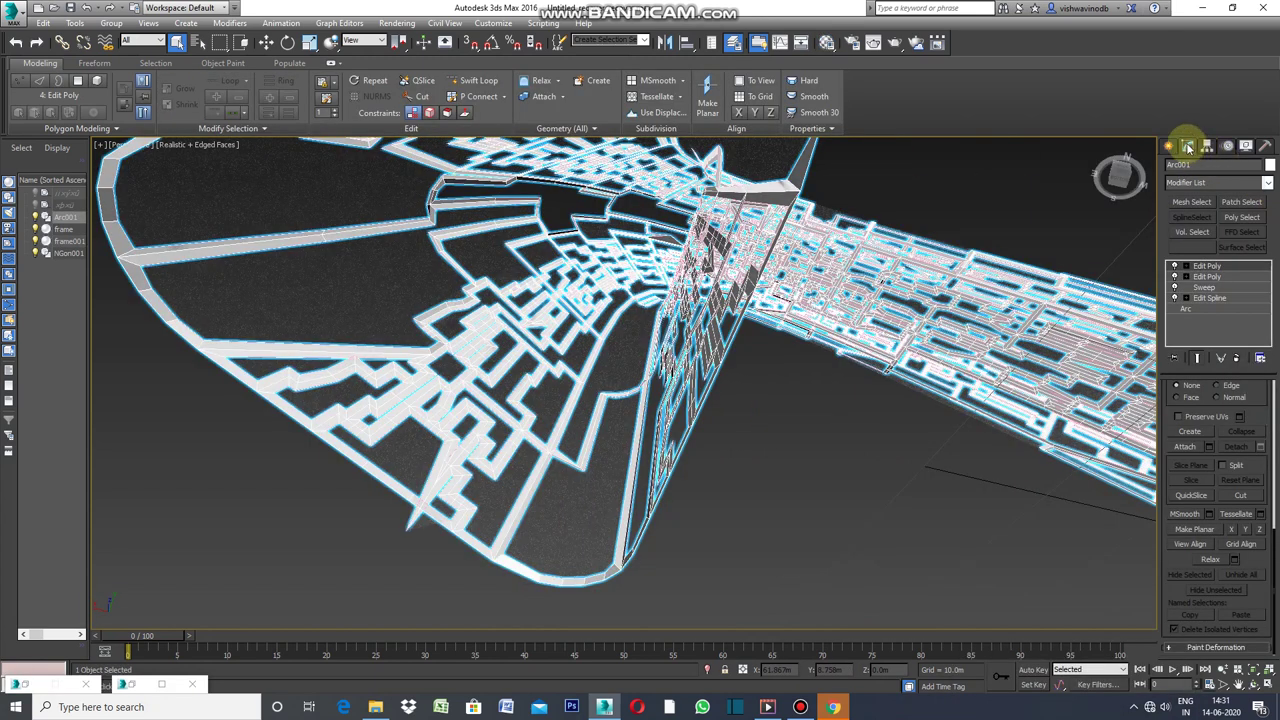
Add a Shell modifier to the arch mesh from the Modifier List.
{"action": "left_click", "coordinate": [1267, 183]}
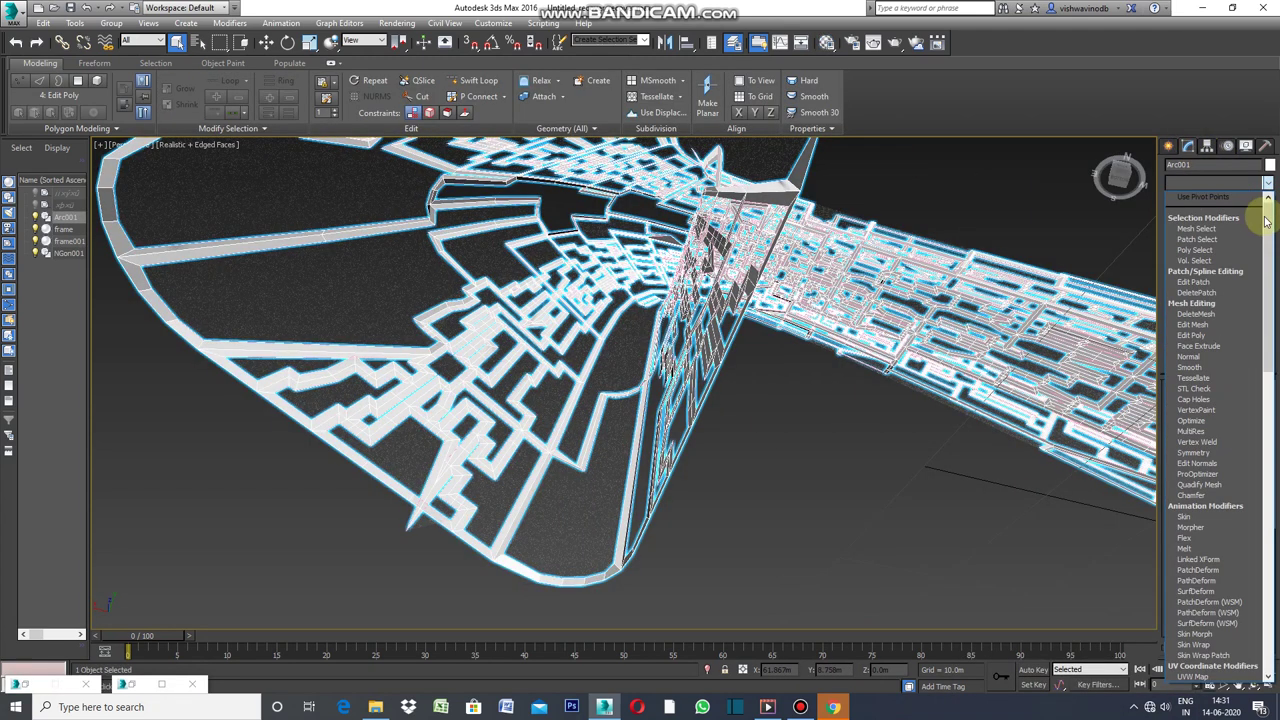
{"action": "left_click_drag", "start_coordinate": [1270, 346], "coordinate": [1270, 545]}
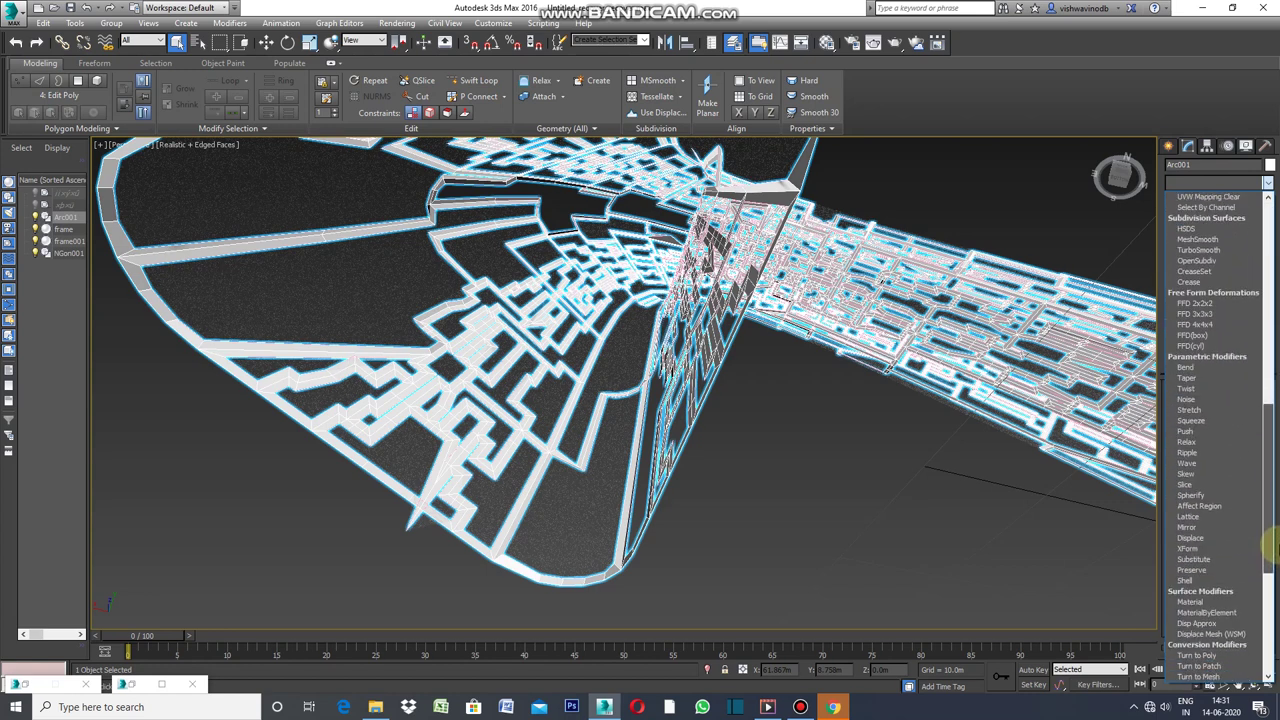
{"action": "scroll", "coordinate": [1187, 515], "scroll_direction": "down", "scroll_amount": 2}
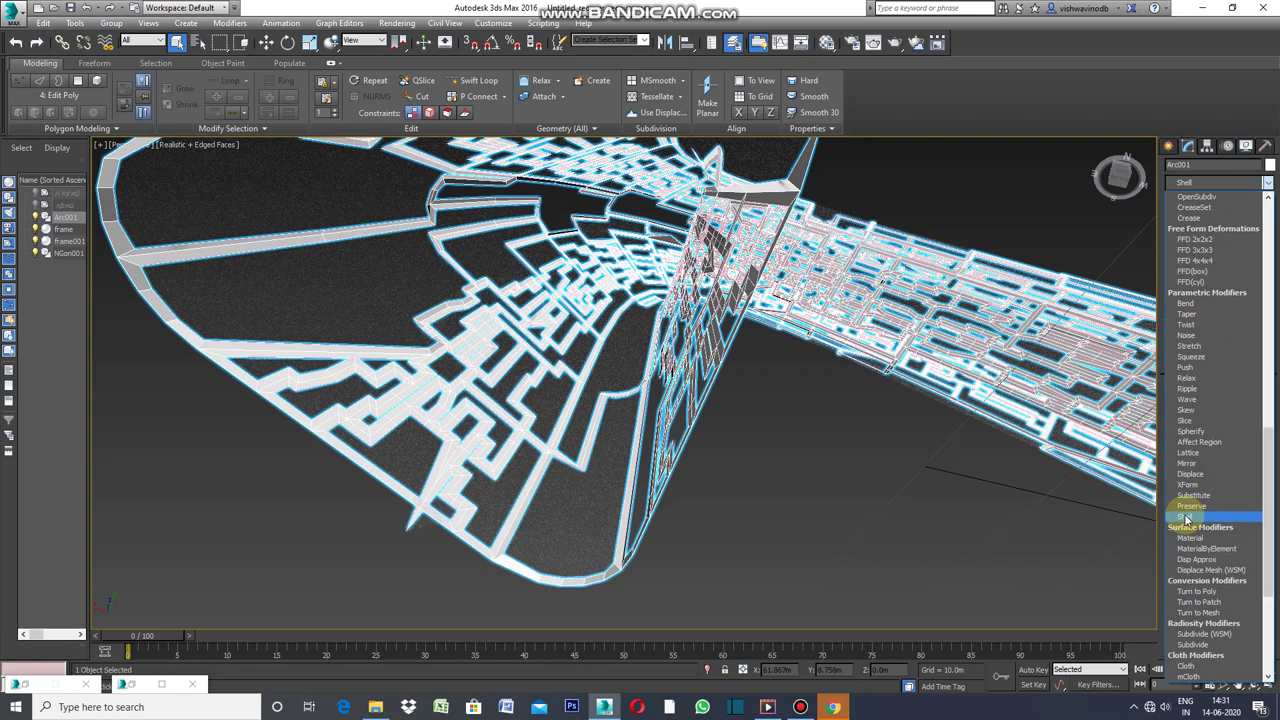
{"action": "left_click", "coordinate": [1187, 517]}
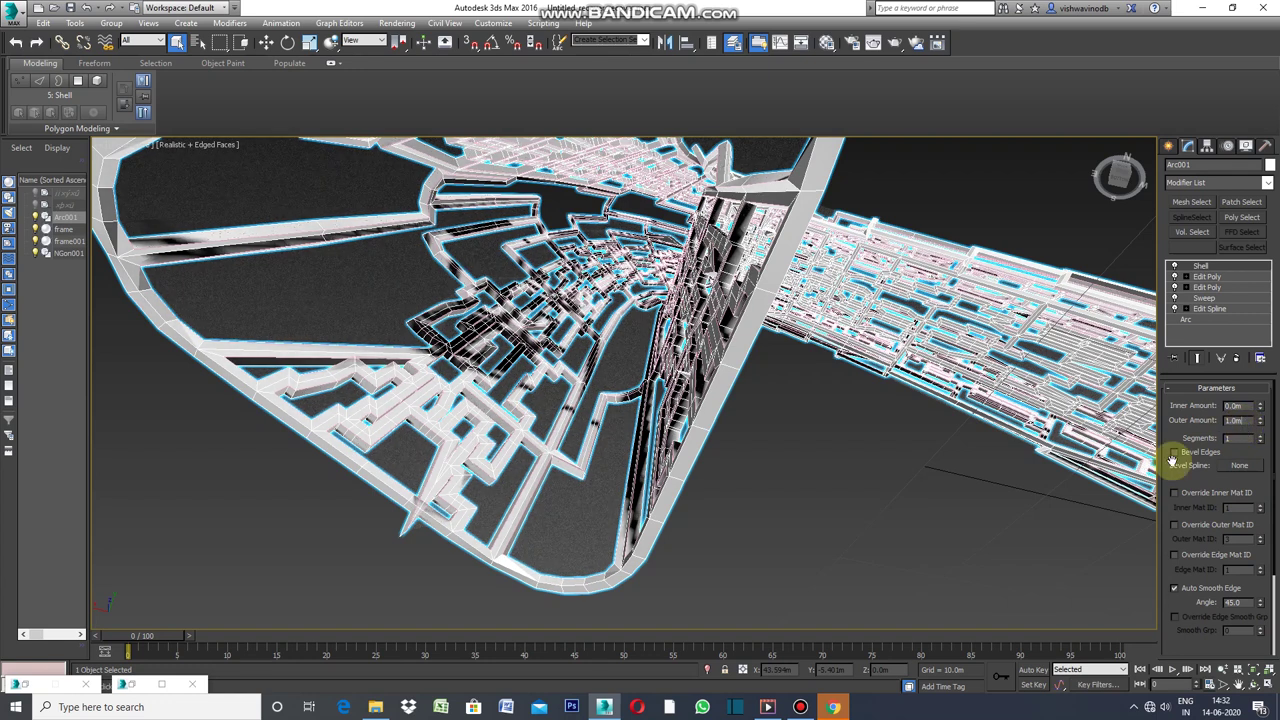
Set Arc001's Shell Inner Amount to 0.5m alongside the 1.0m outer amount.
{"action": "scroll", "coordinate": [495, 470], "scroll_direction": "up", "scroll_amount": 3}
{"action": "scroll", "coordinate": [486, 457], "scroll_direction": "up", "scroll_amount": 4}
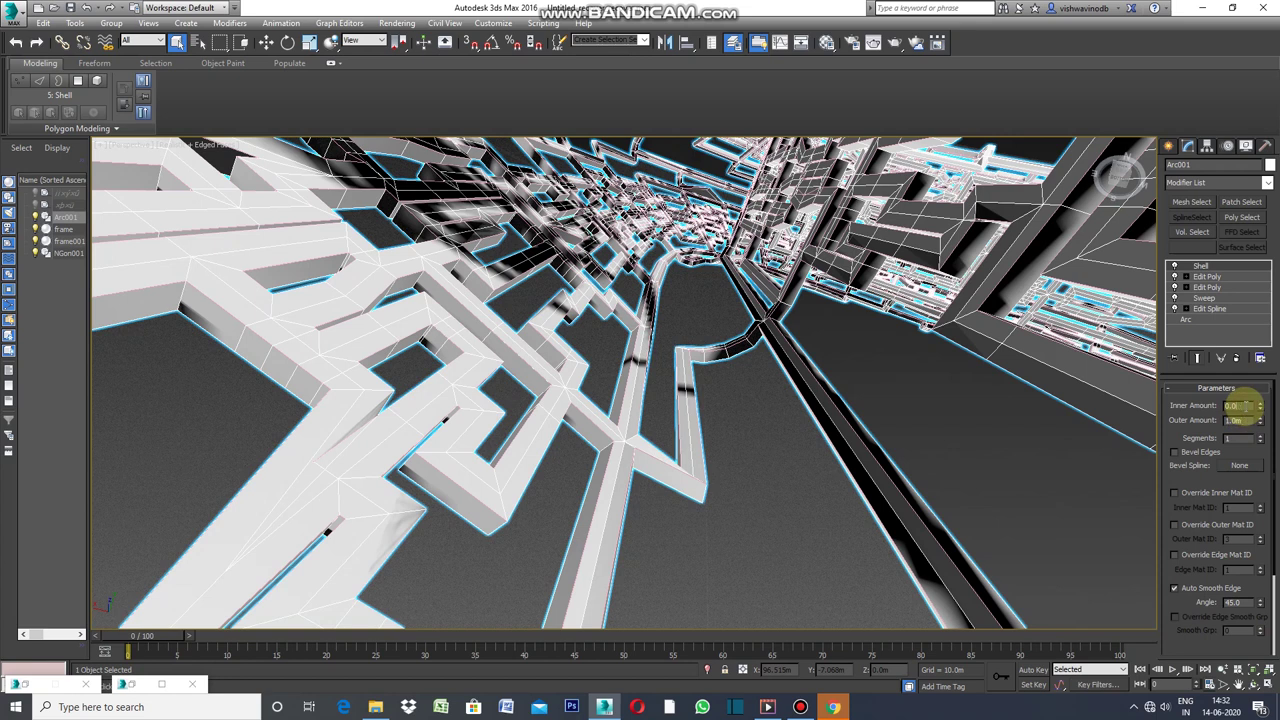
{"action": "type", "text": "1"}
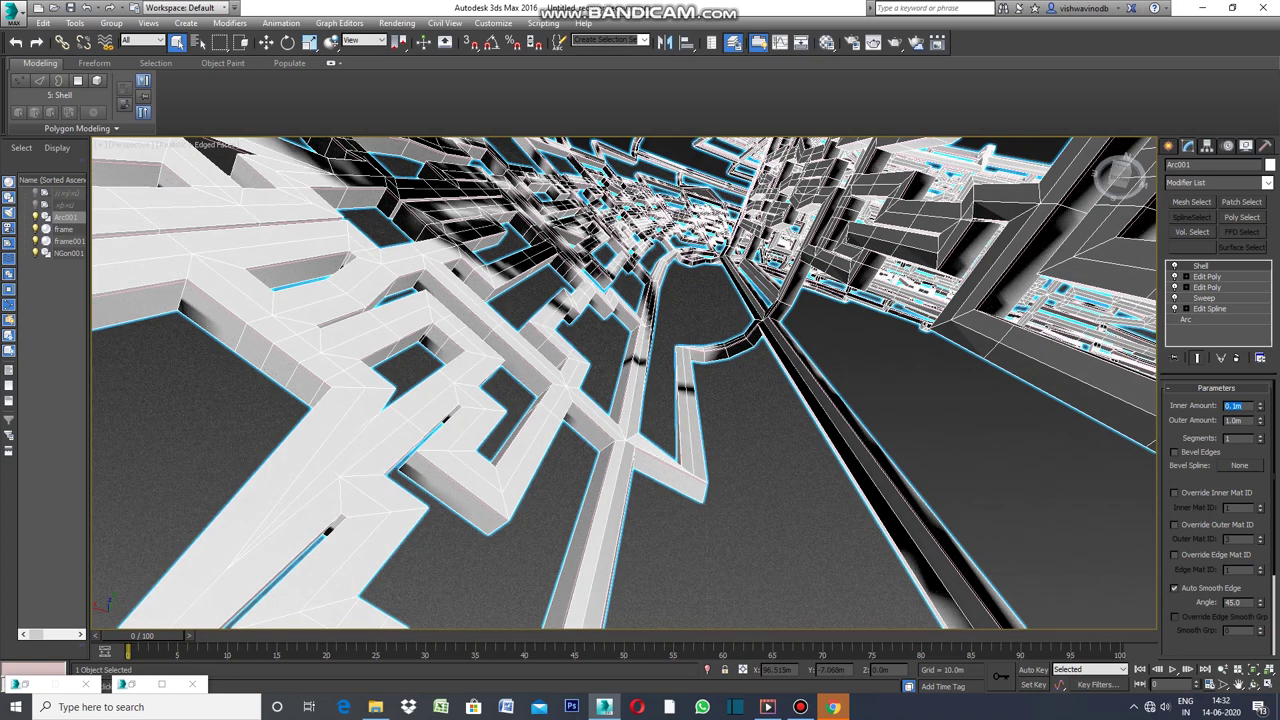
{"action": "left_click", "coordinate": [1250, 405]}
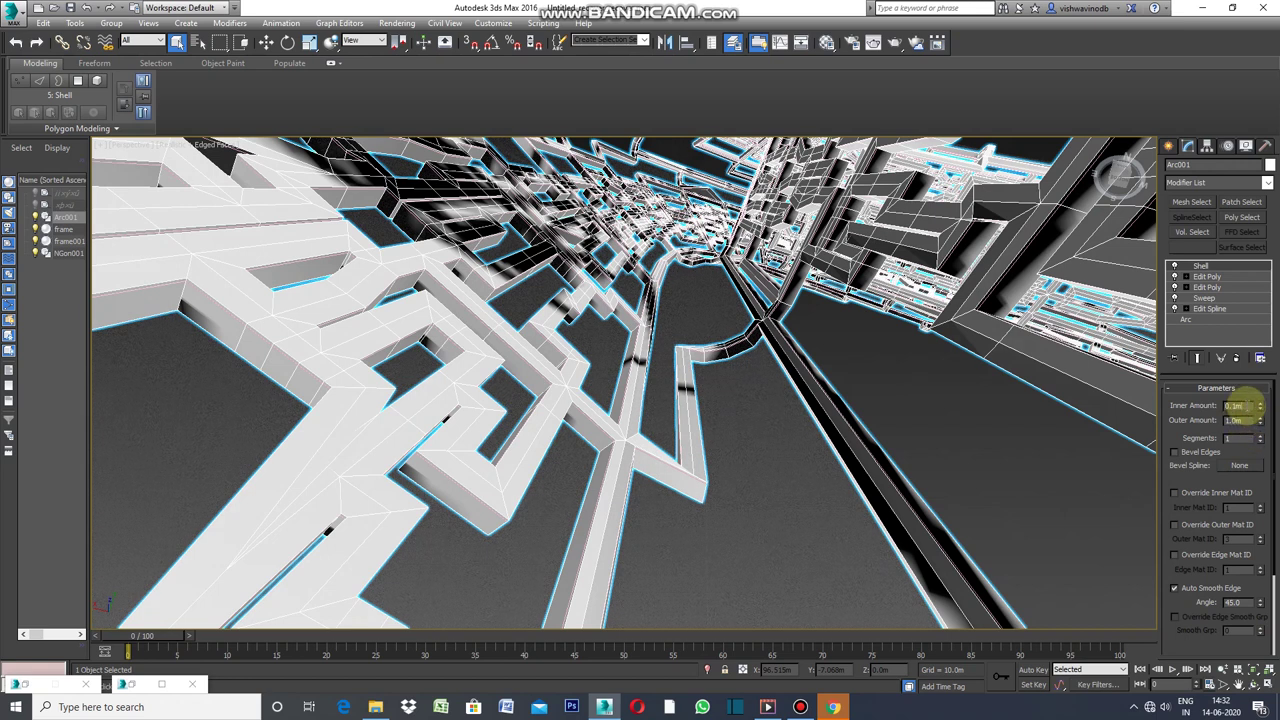
{"action": "left_click_drag", "start_coordinate": [1256, 405], "coordinate": [1254, 406]}
{"action": "type", "text": "0.5"}
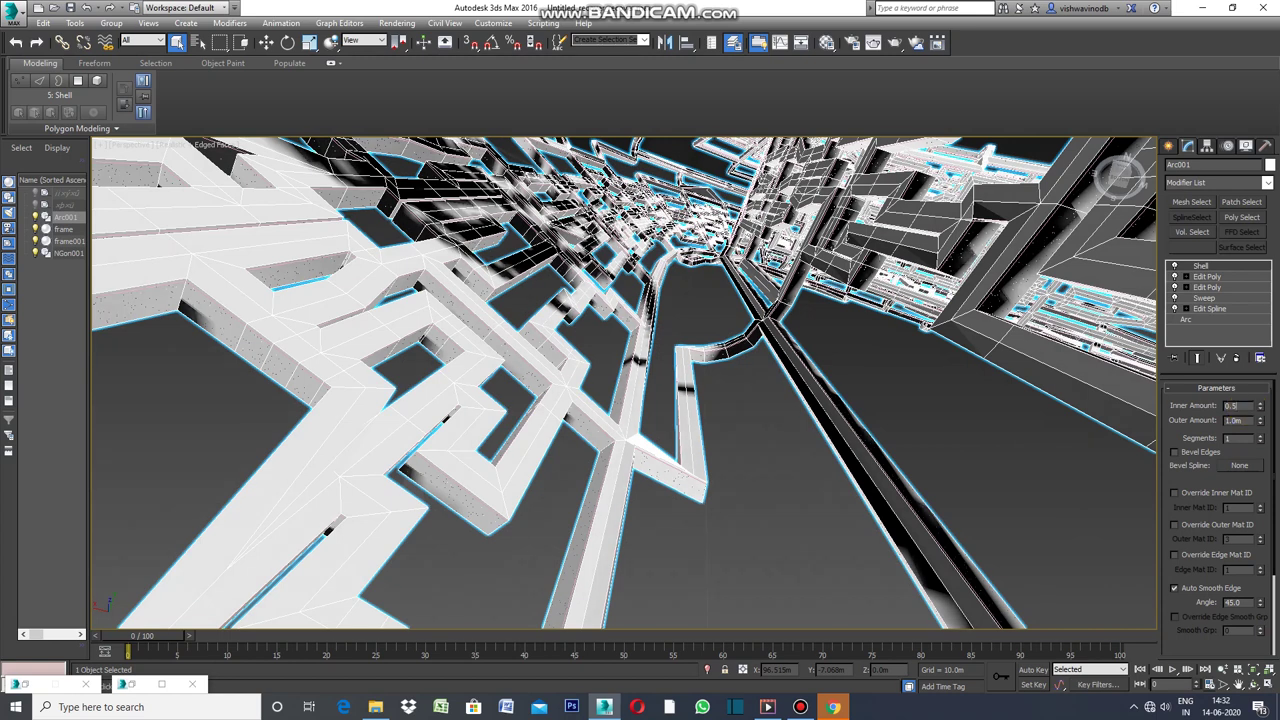
{"action": "key", "text": "Return"}
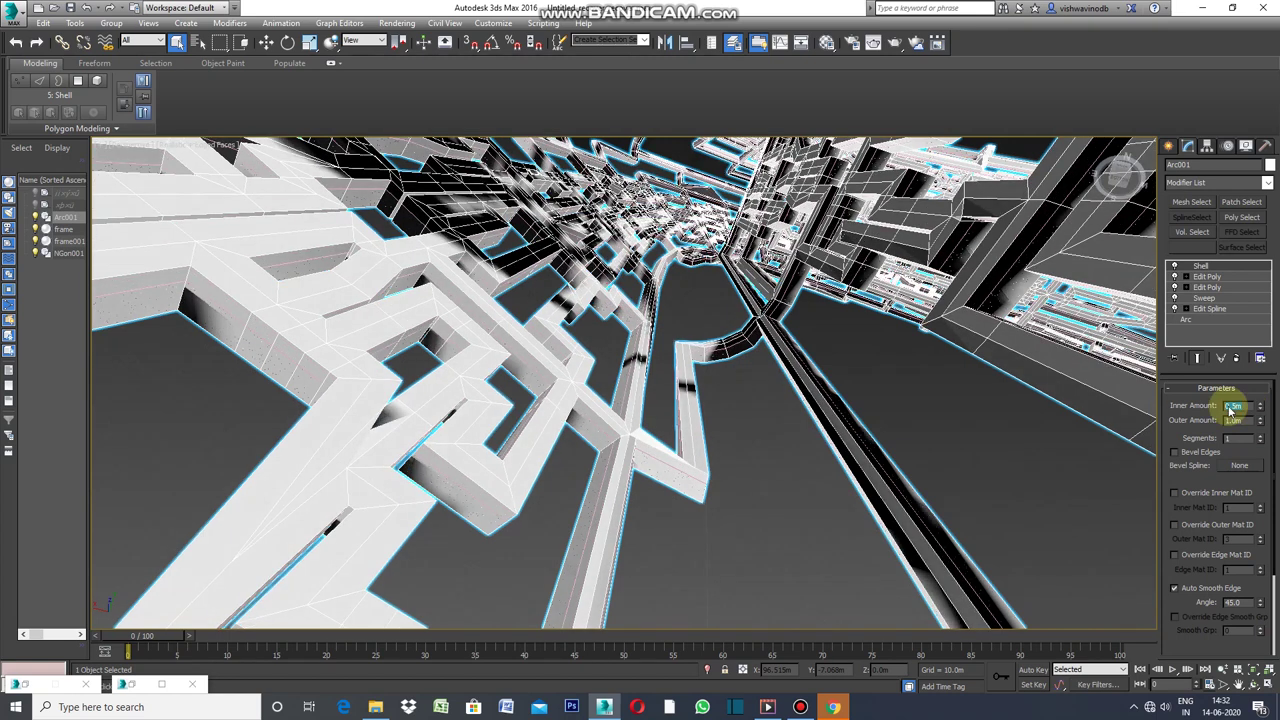
{"action": "left_click", "coordinate": [935, 527]}
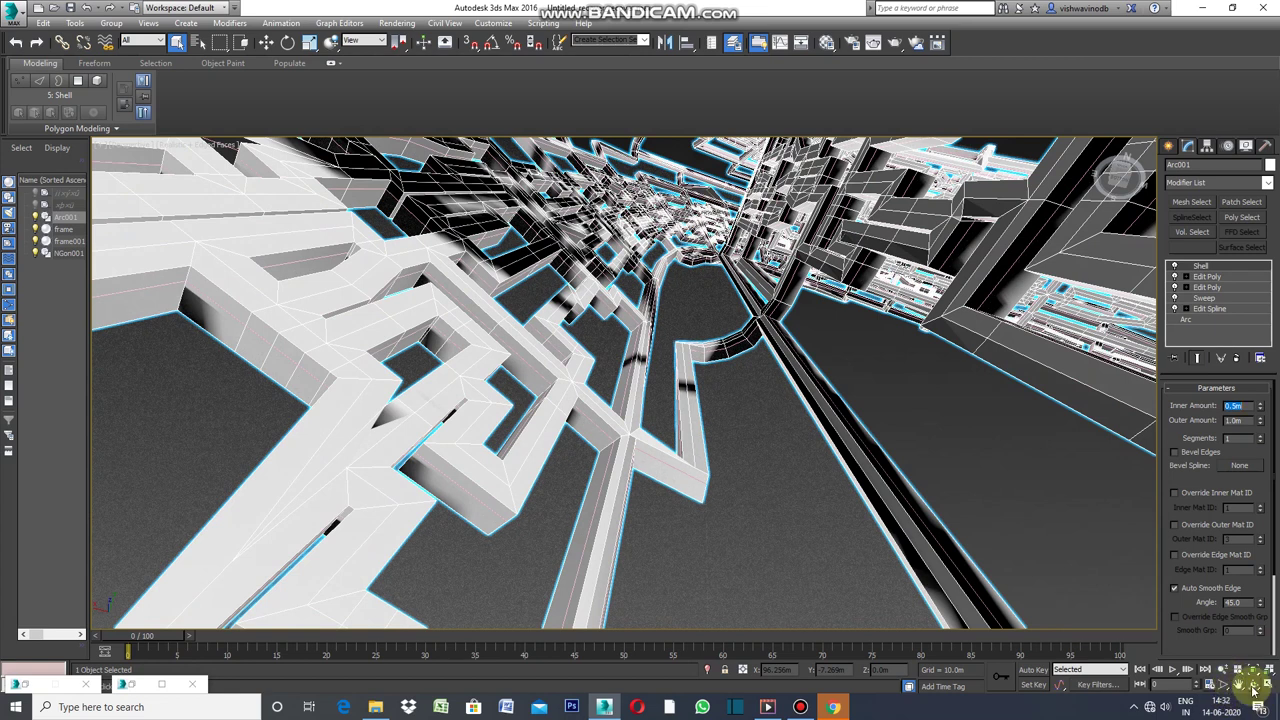
{"action": "left_click_drag", "start_coordinate": [1238, 690], "coordinate": [1236, 678]}
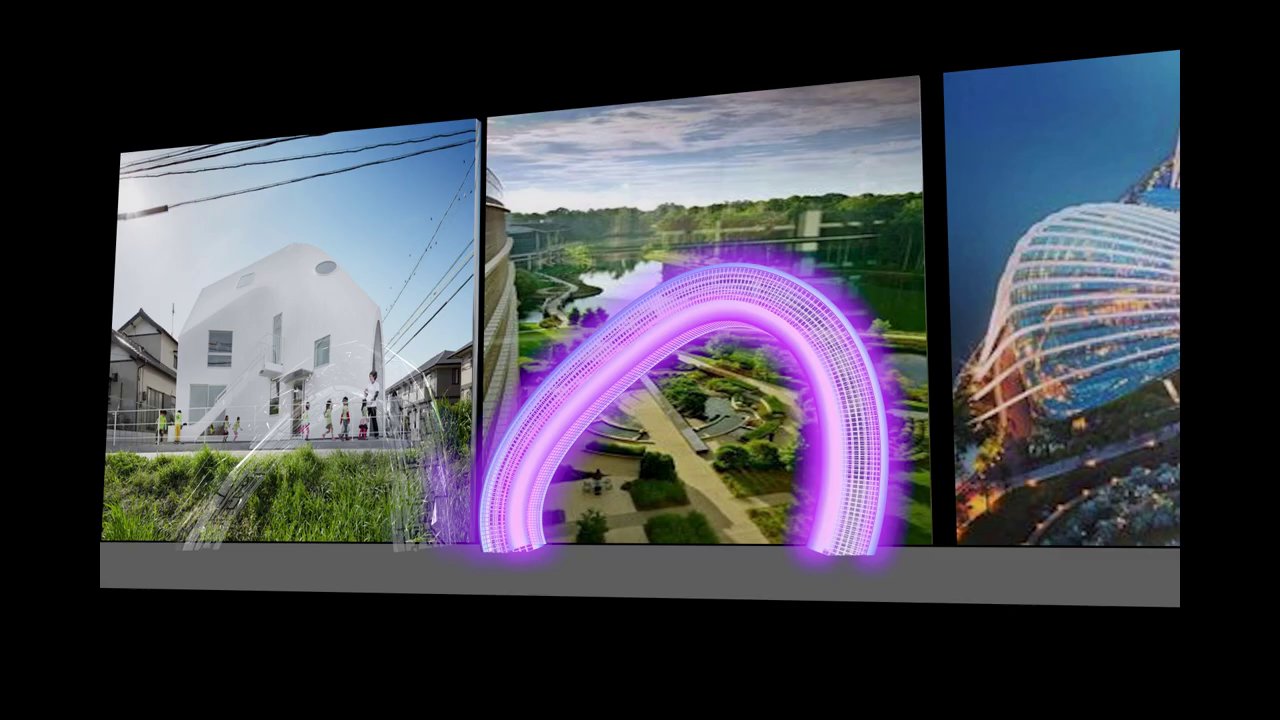